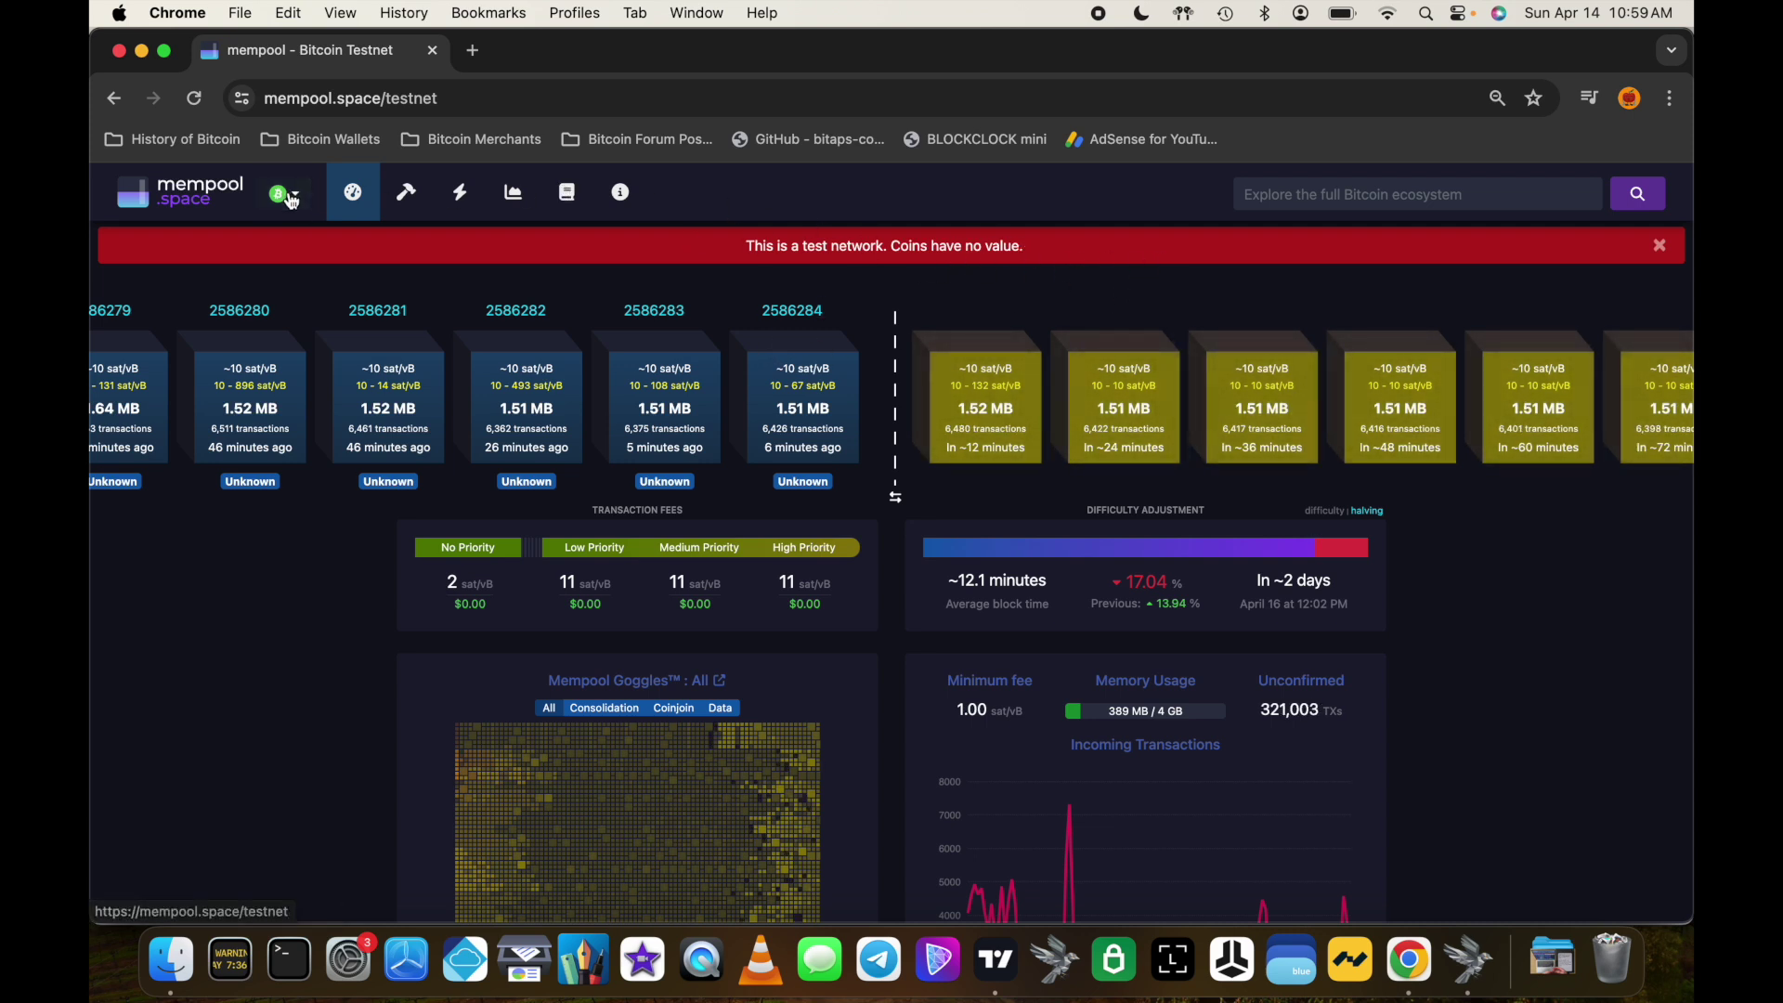
# Step: Examine the confirmed and pending testnet blocks along the mempool.space block timeline
pyautogui.moveTo(292, 200)
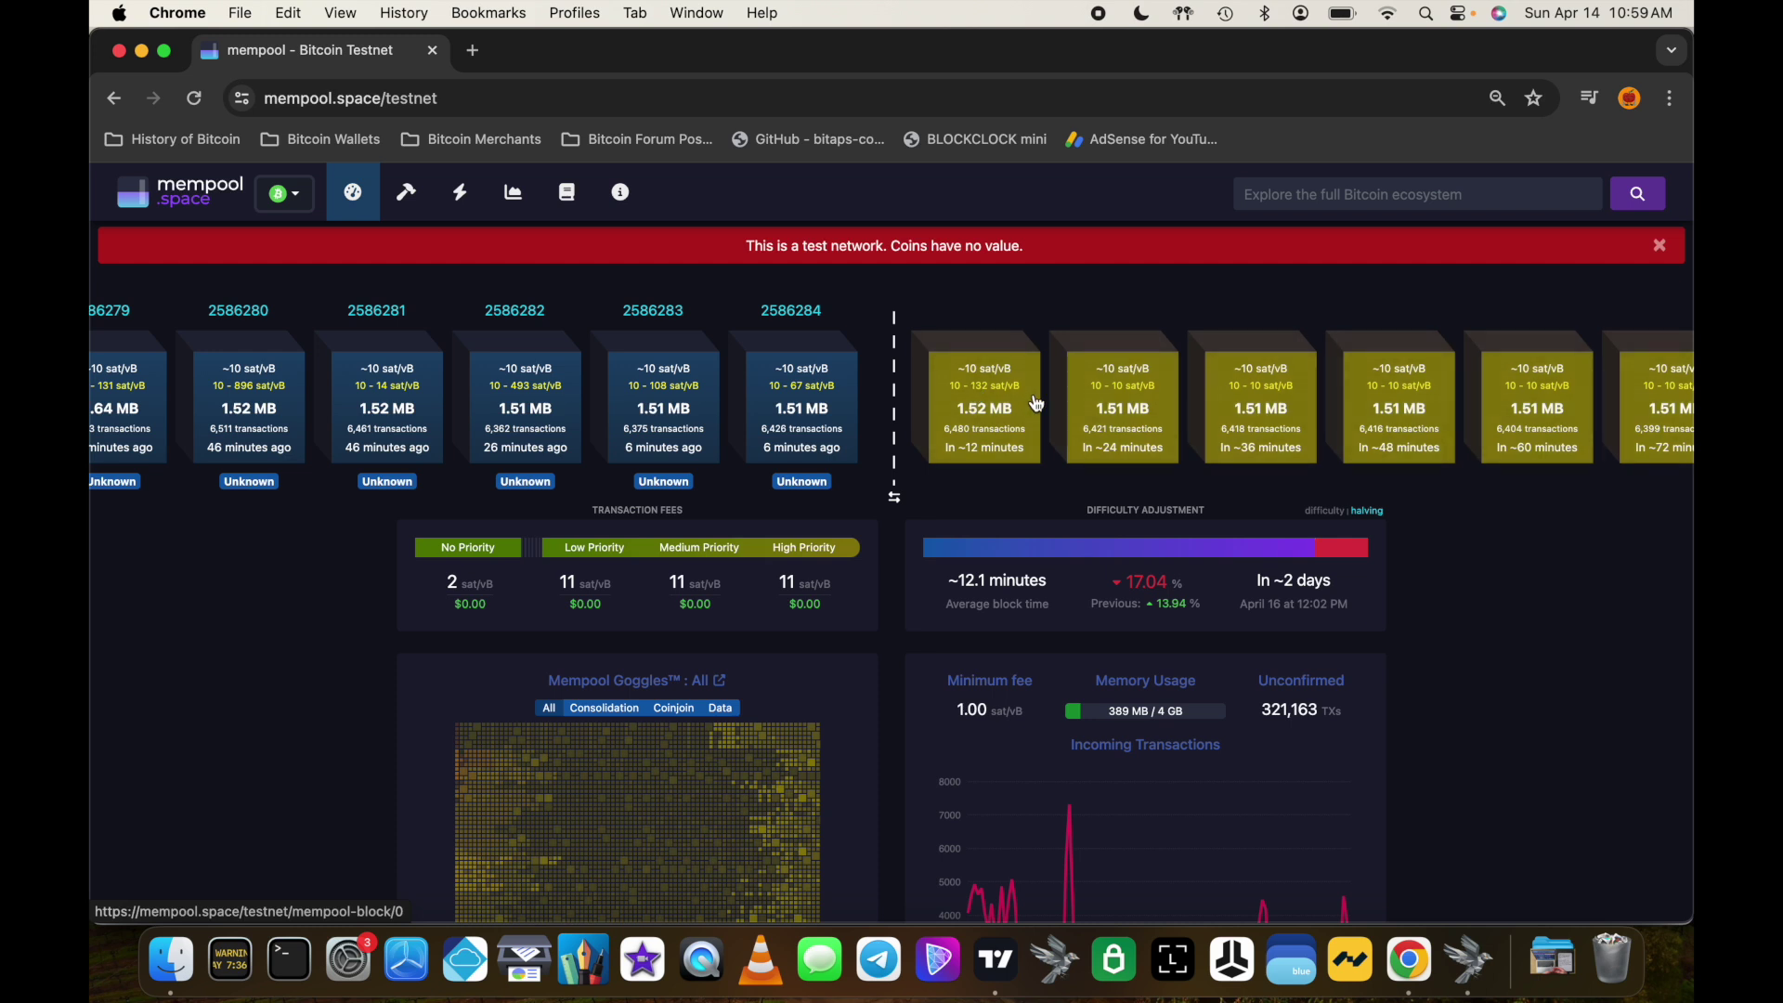
pyautogui.hscroll(5, 1038, 403)
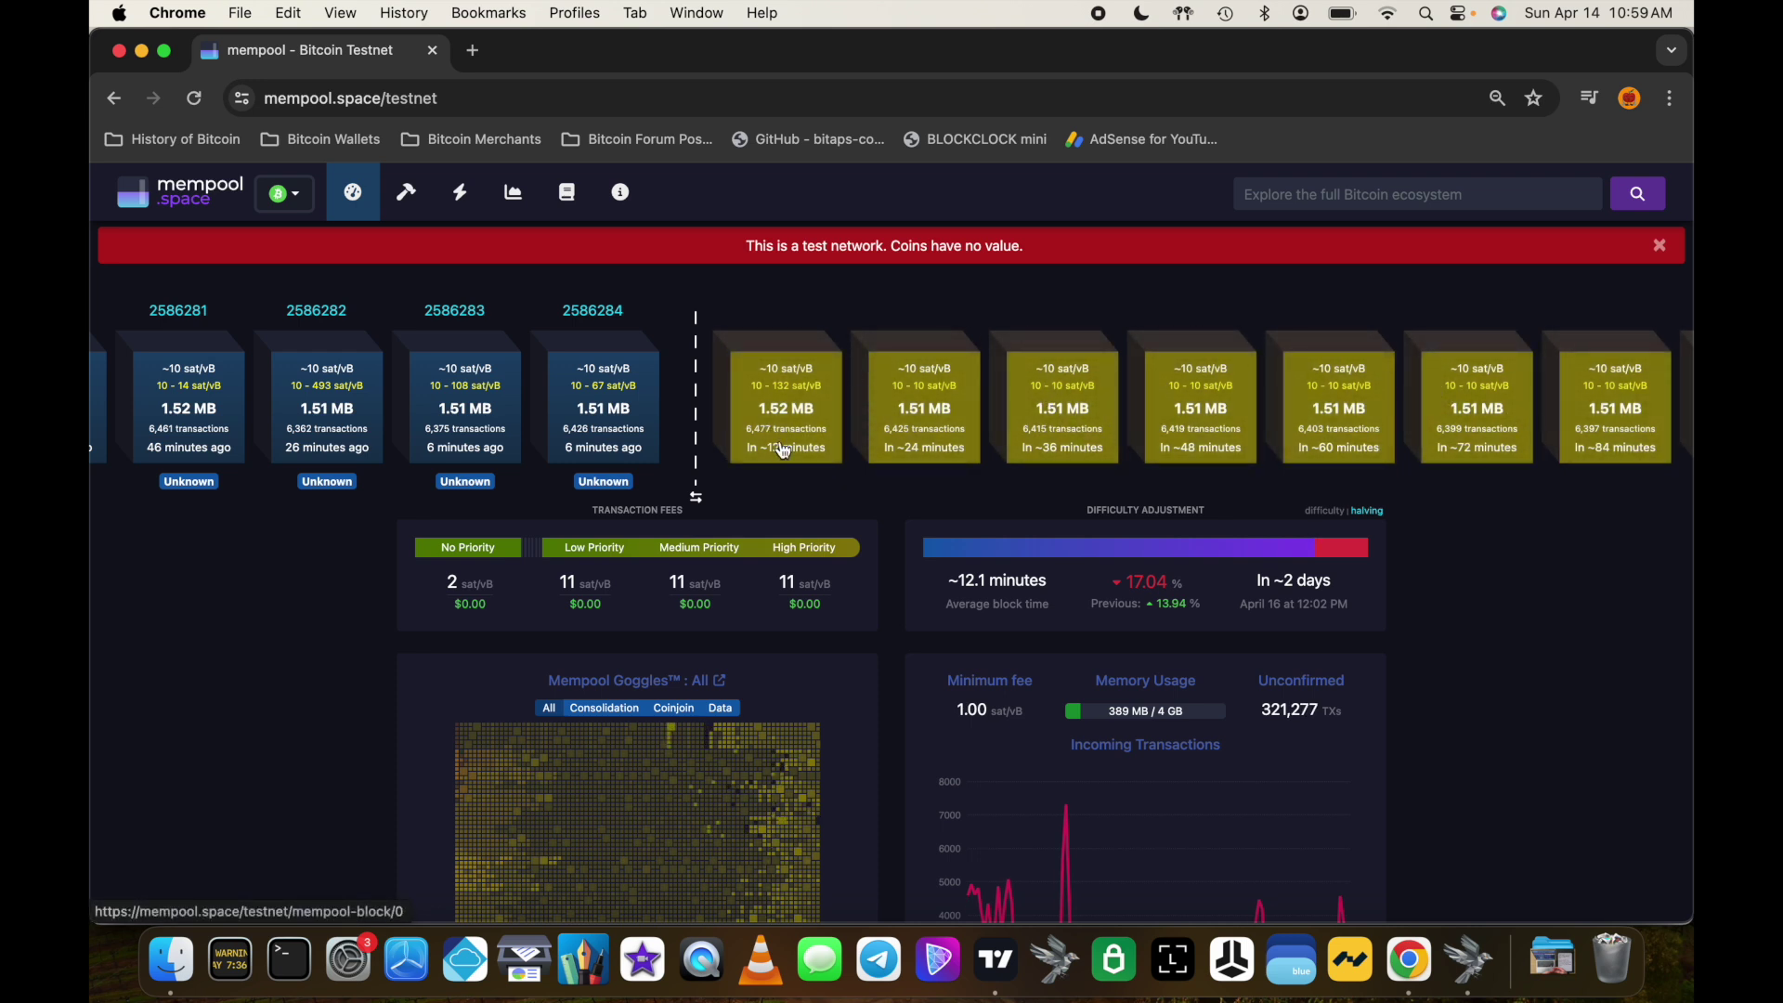
pyautogui.hscroll(-2, 1198, 432)
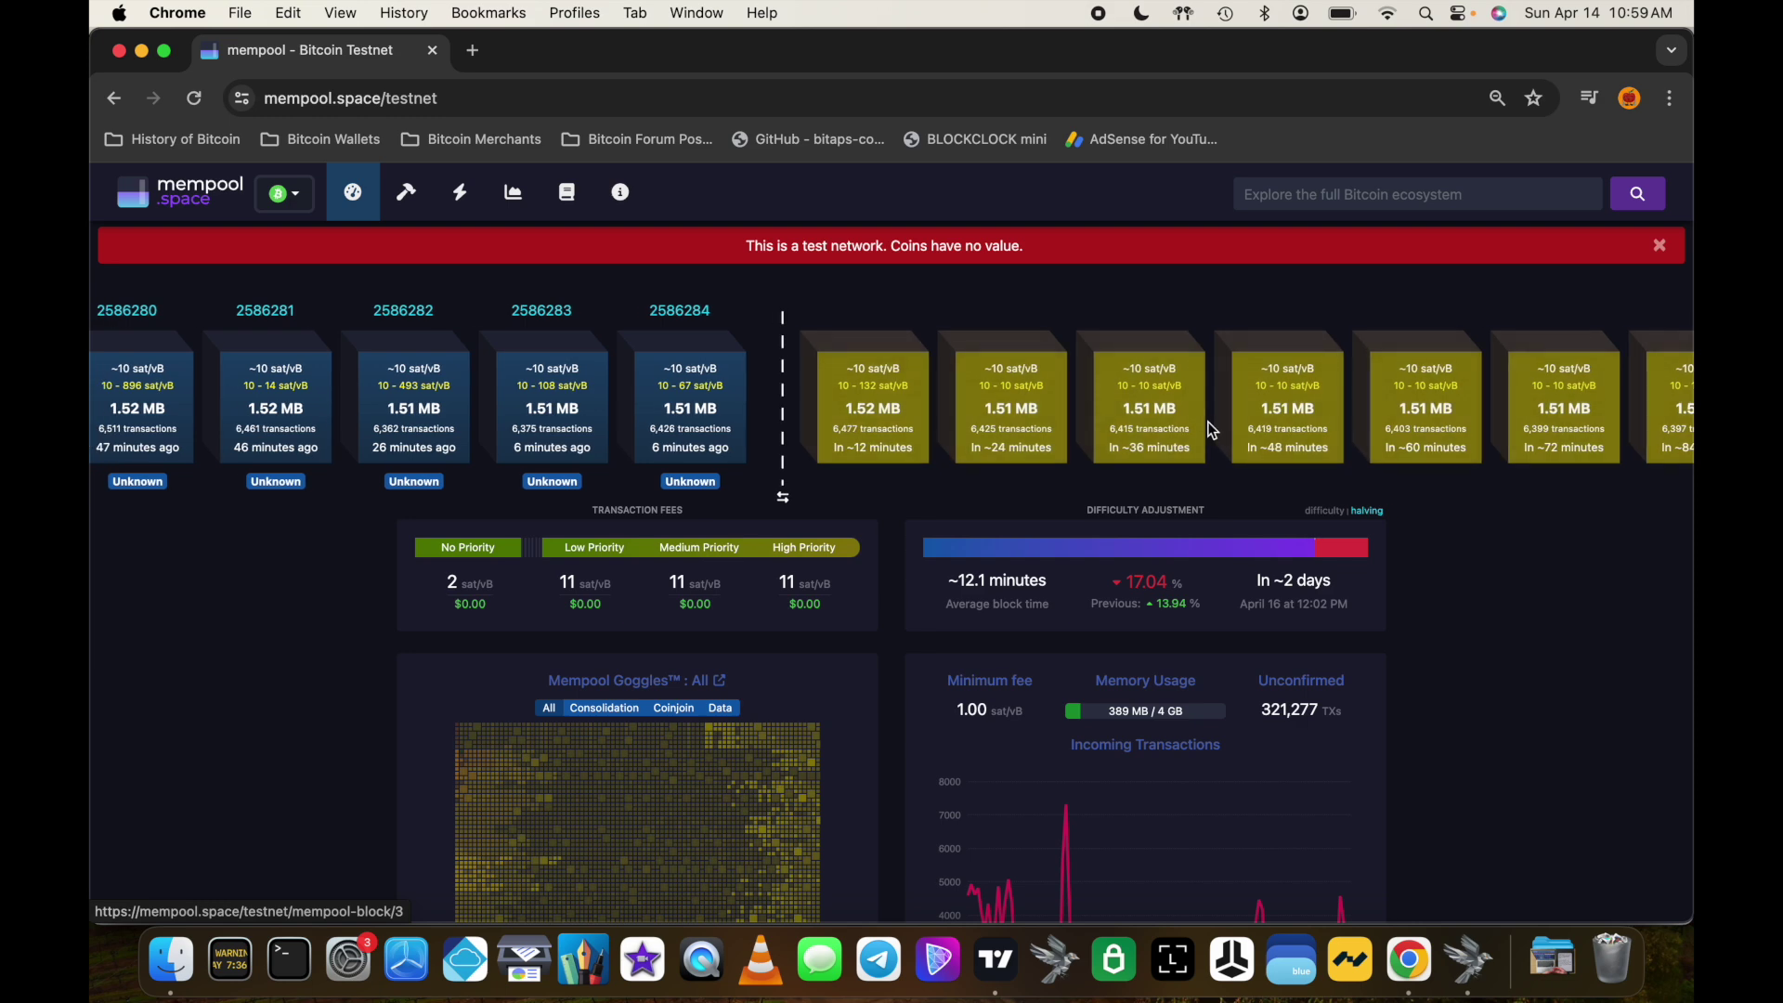
pyautogui.hscroll(-2, 1212, 430)
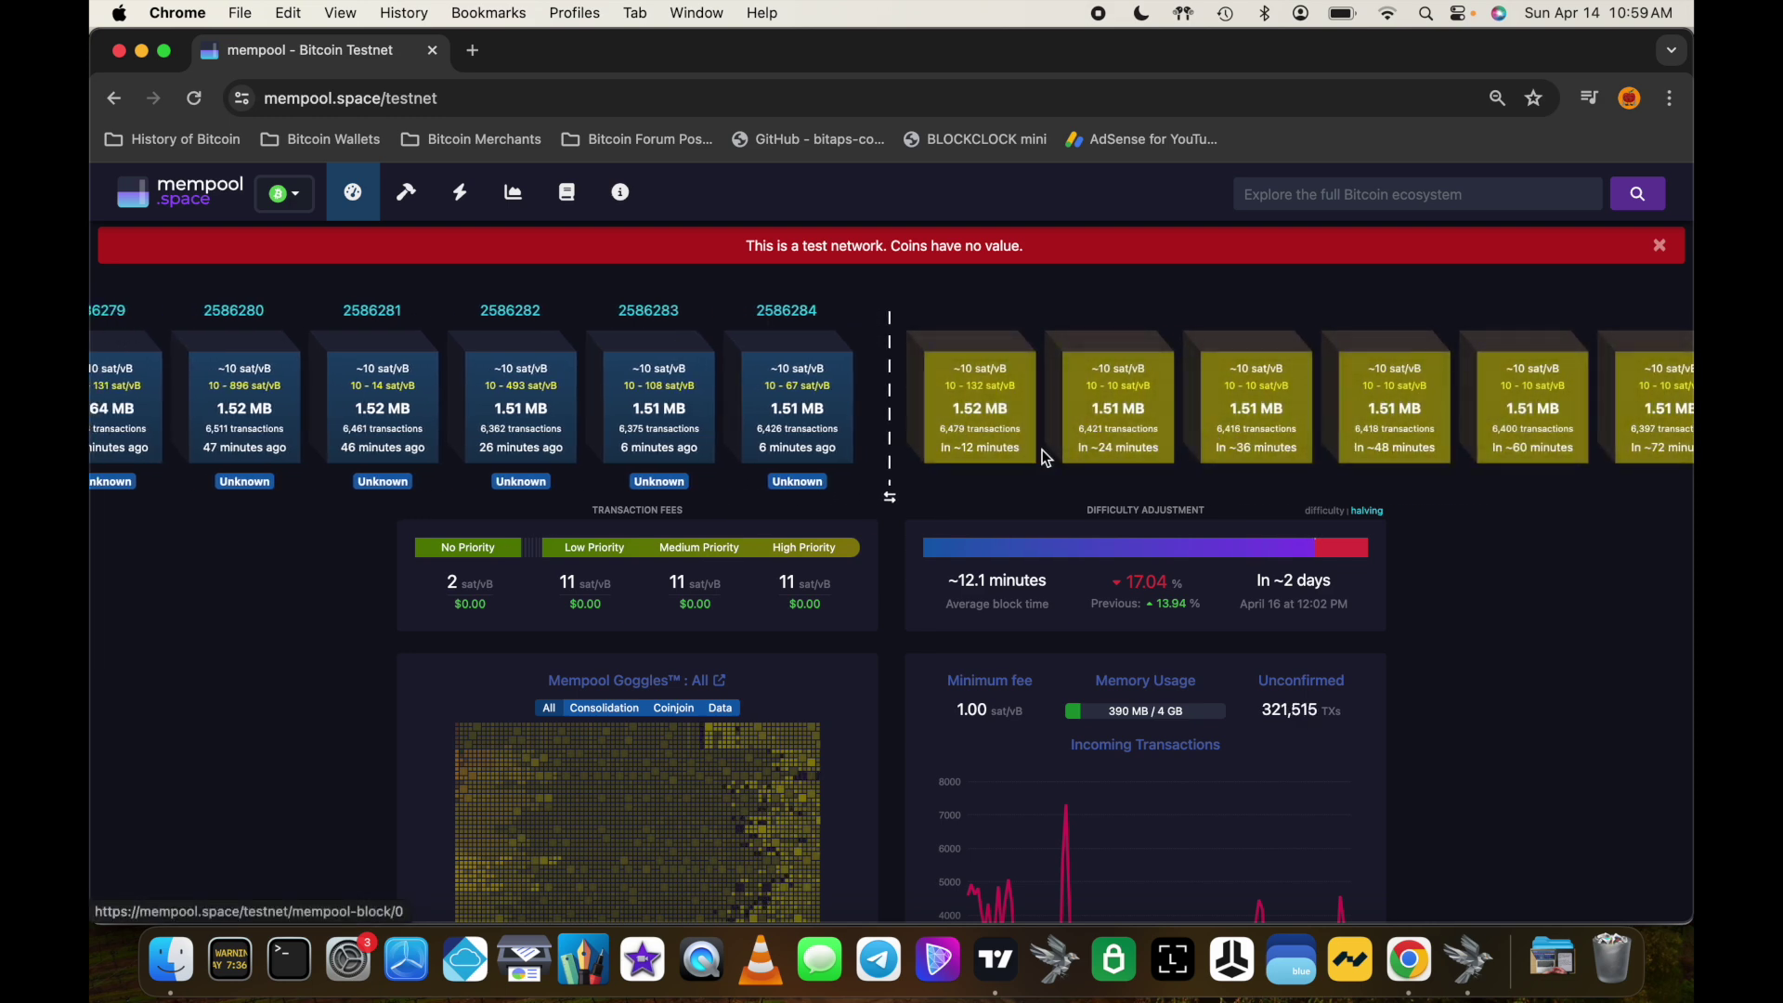
# Step: Switch to Sparrow and review the unspent outputs of the Evil RBFer, Alice and Bob wallets, plus Bob's transactions
pyautogui.click(1473, 964)
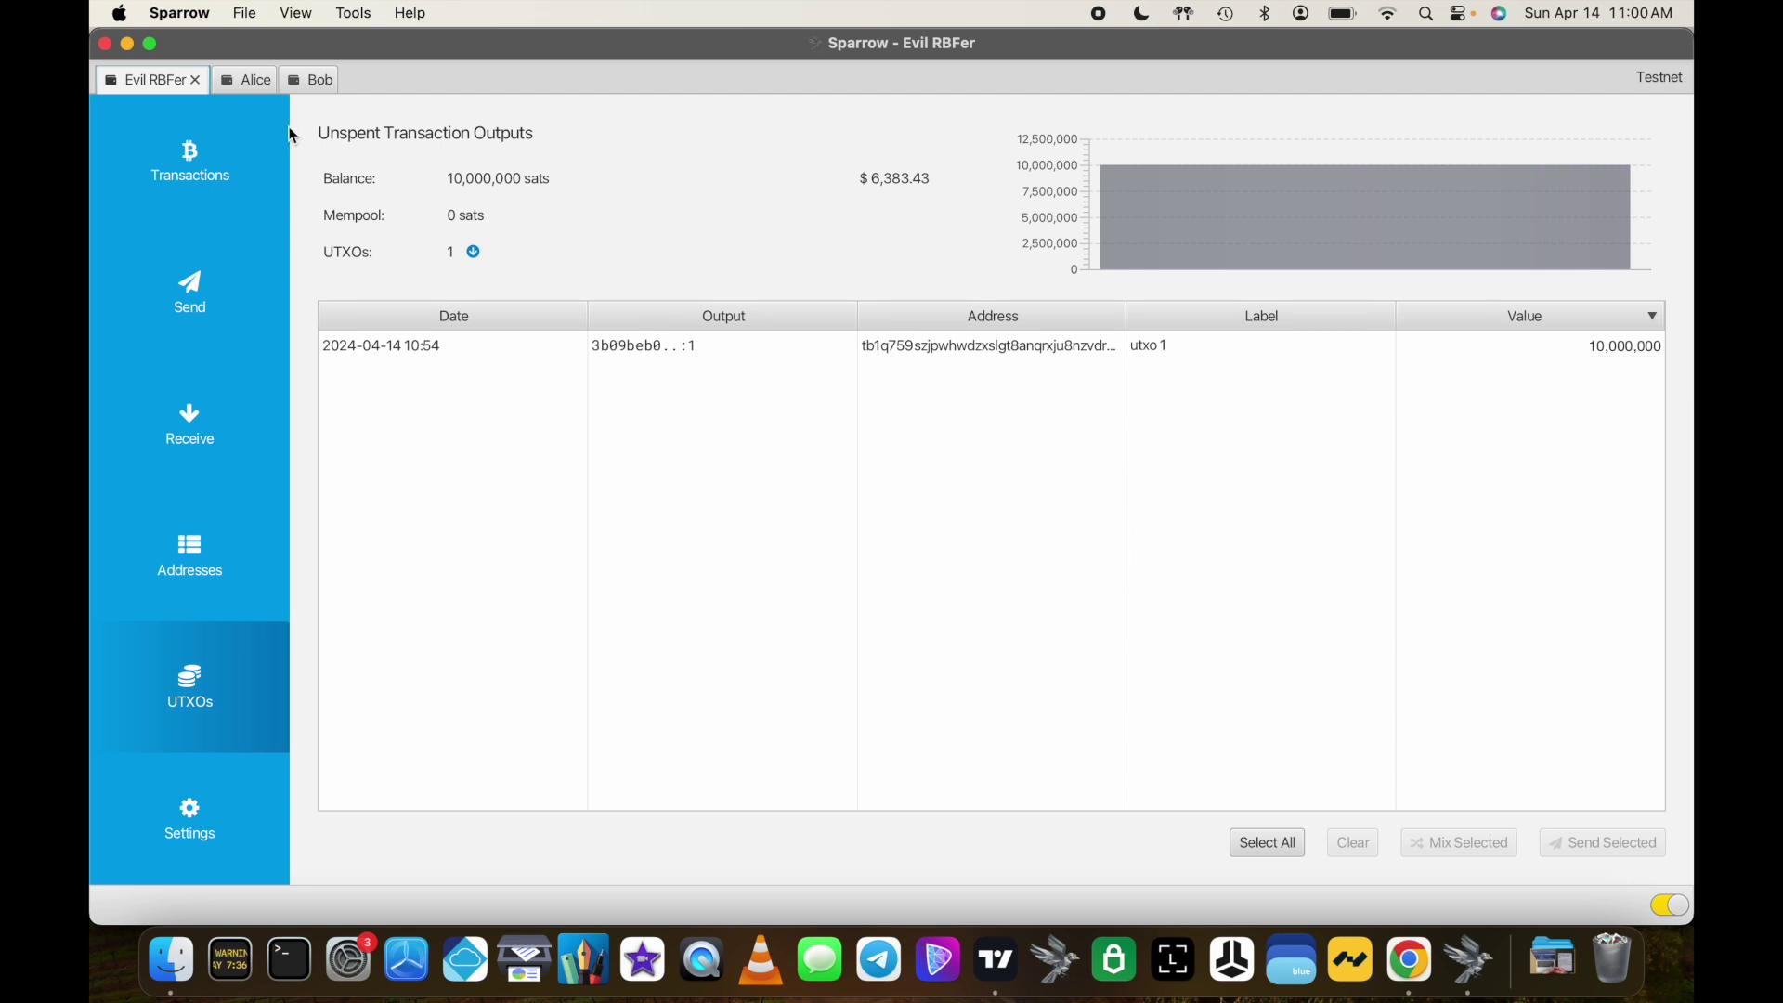
pyautogui.click(234, 81)
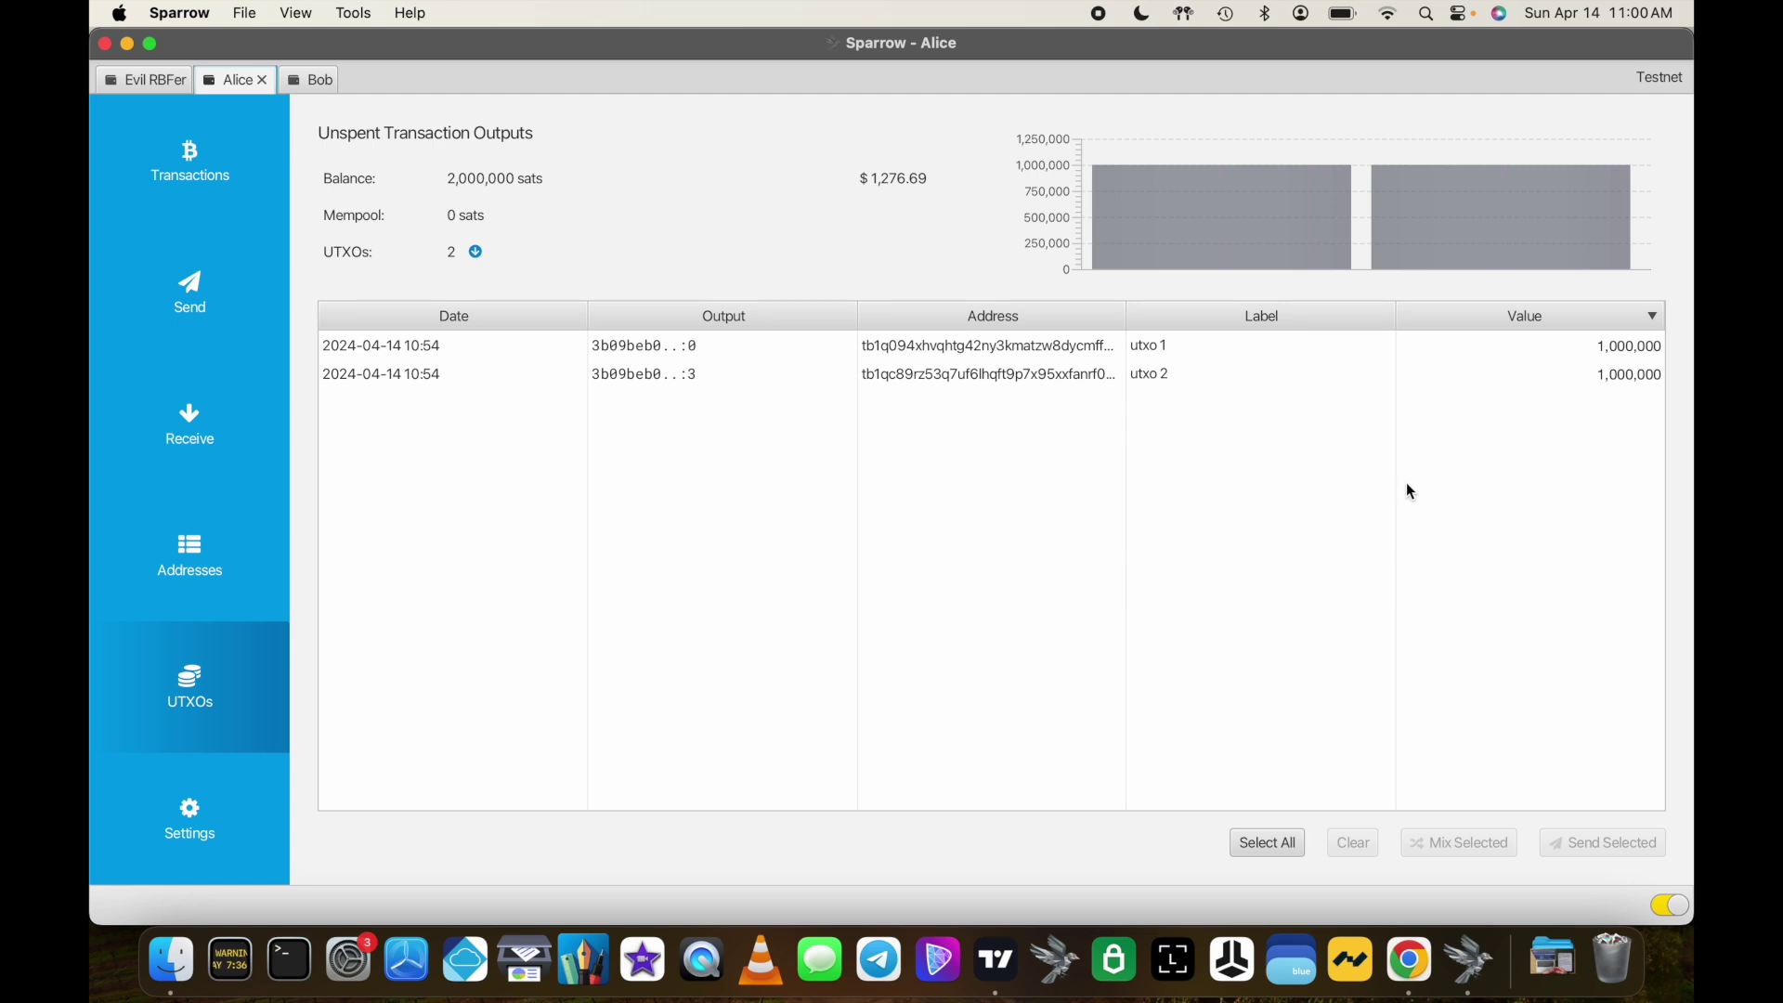
pyautogui.click(327, 91)
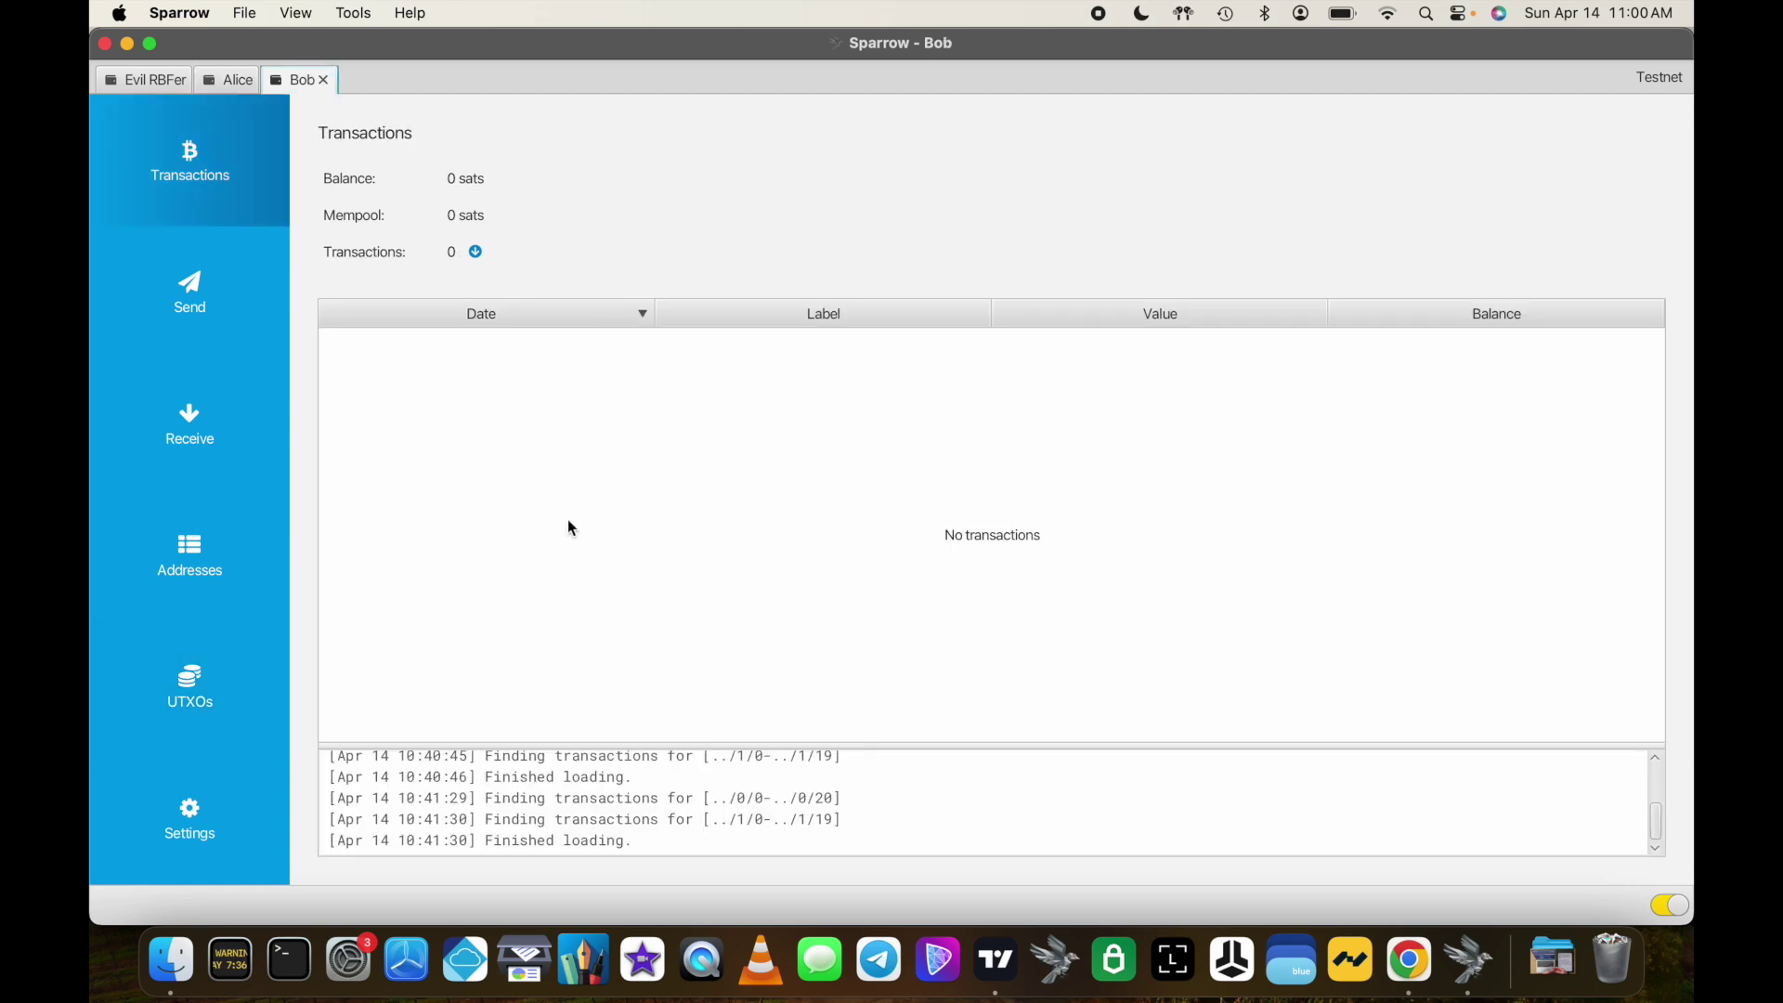
pyautogui.click(200, 695)
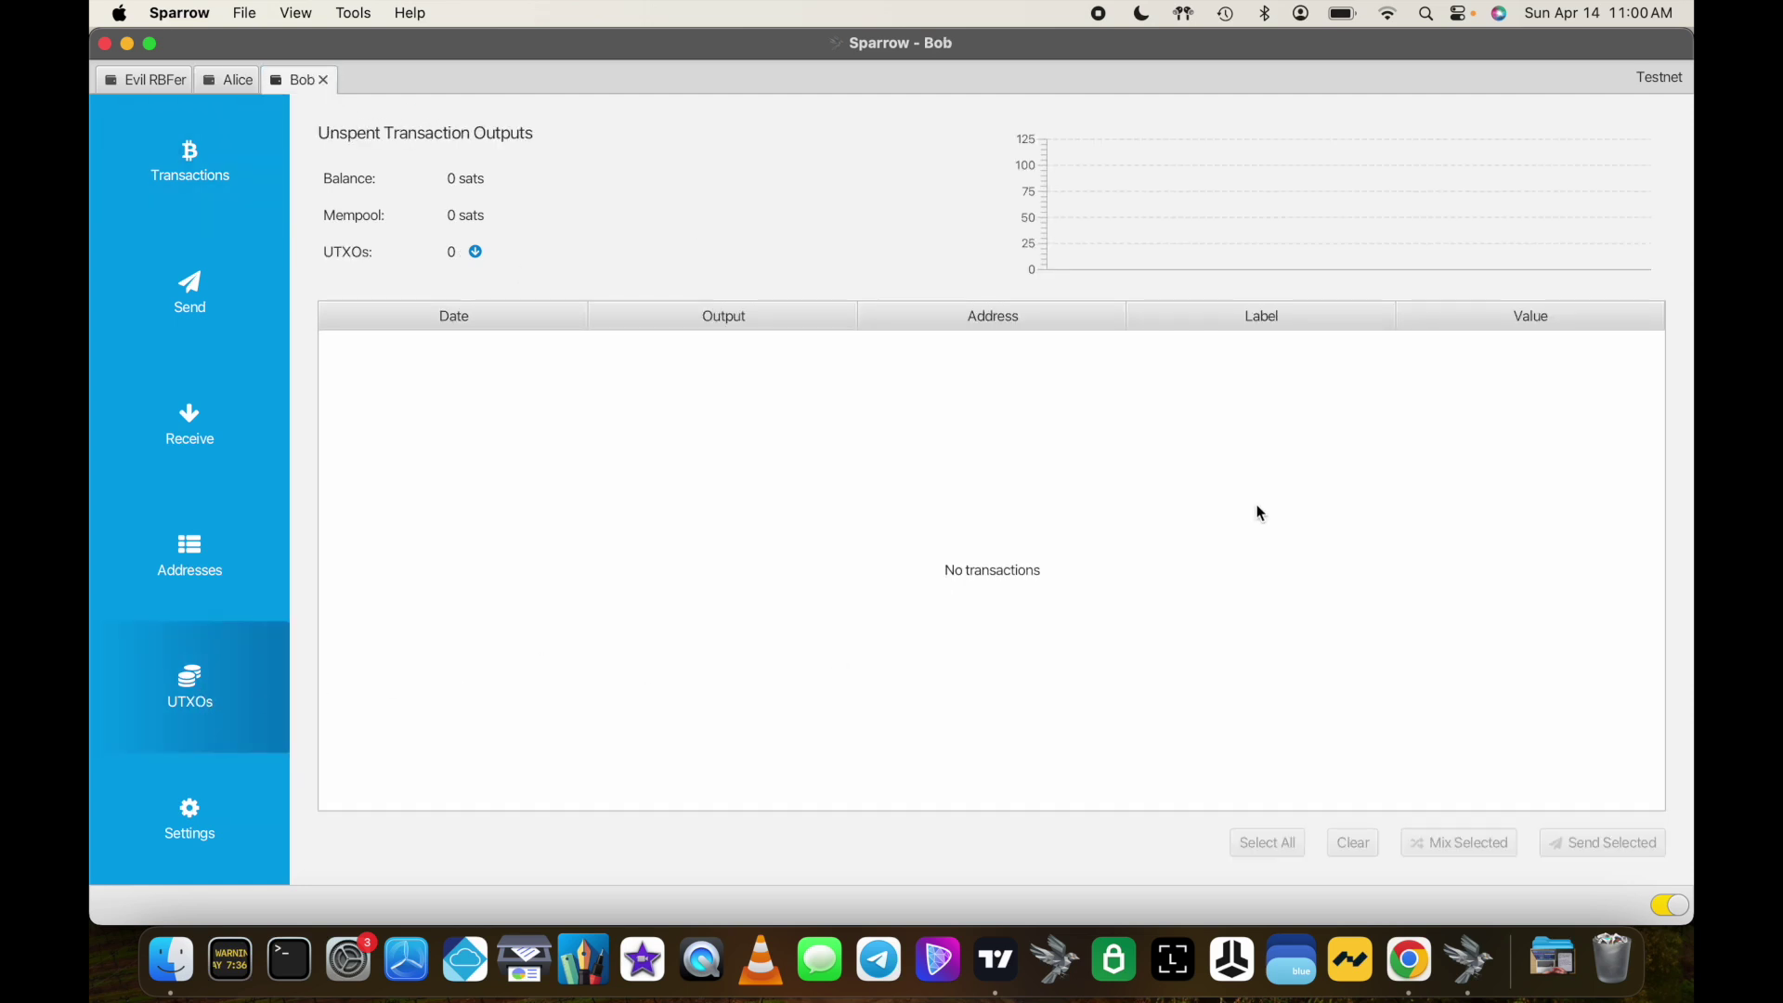
pyautogui.click(248, 163)
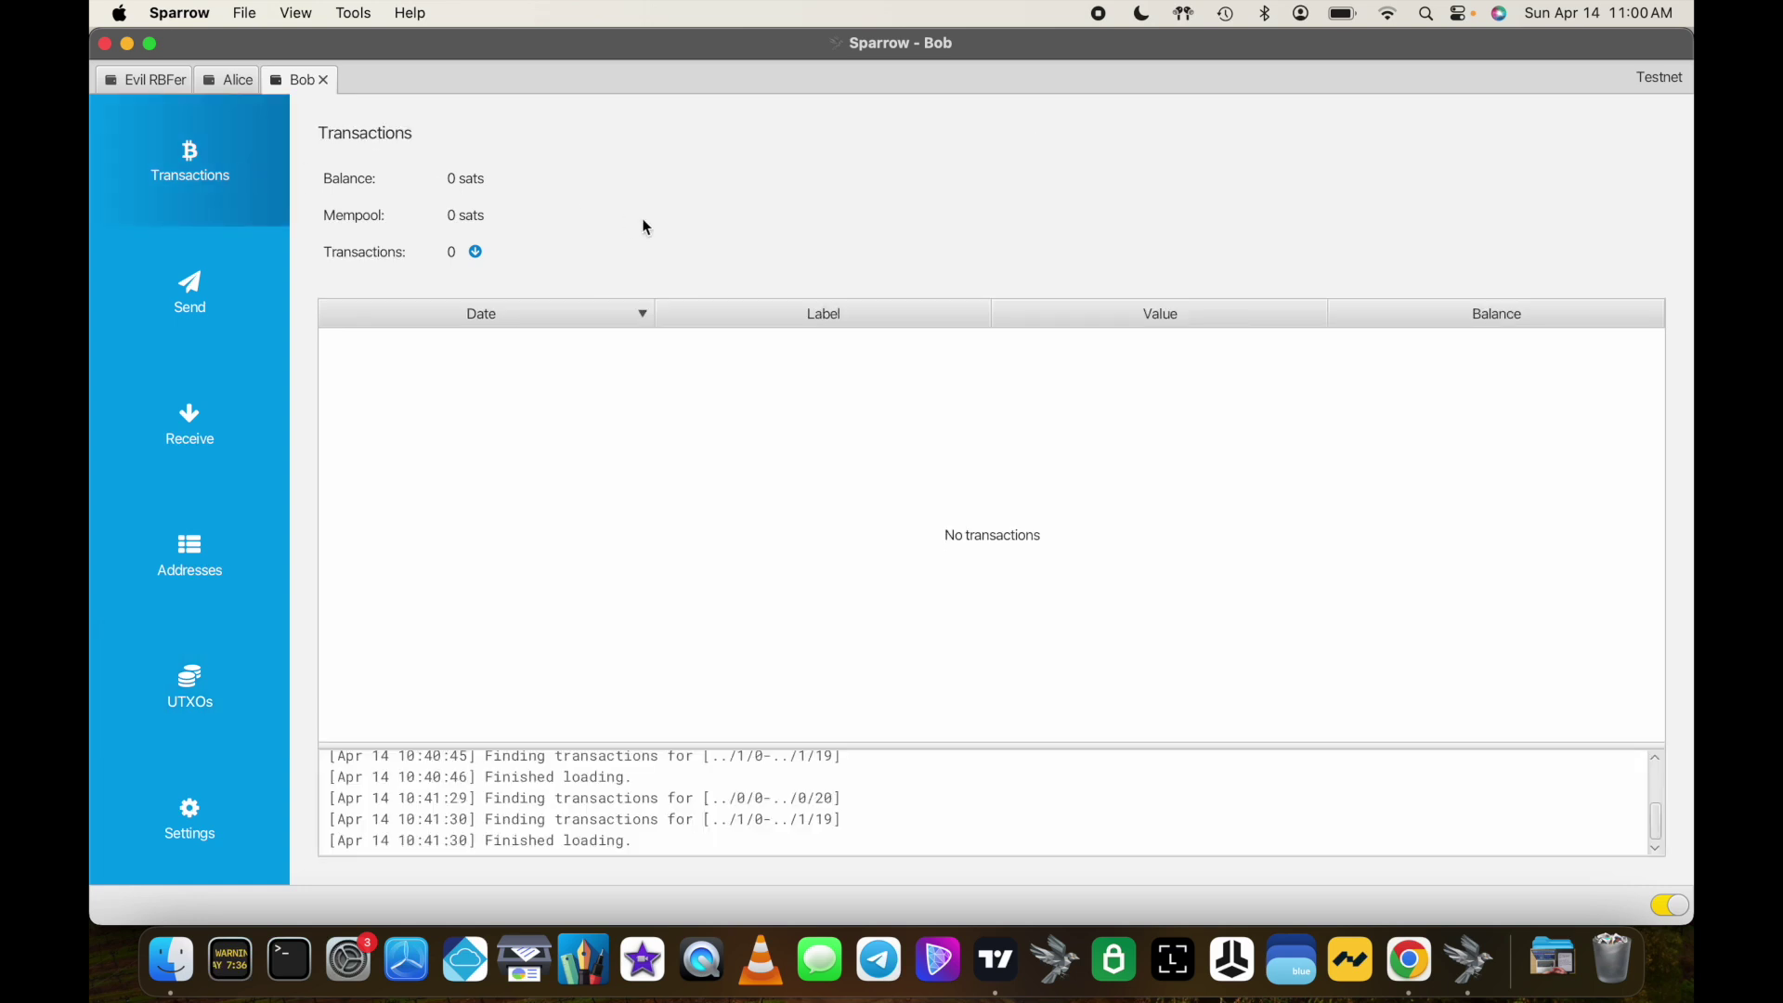
pyautogui.click(156, 82)
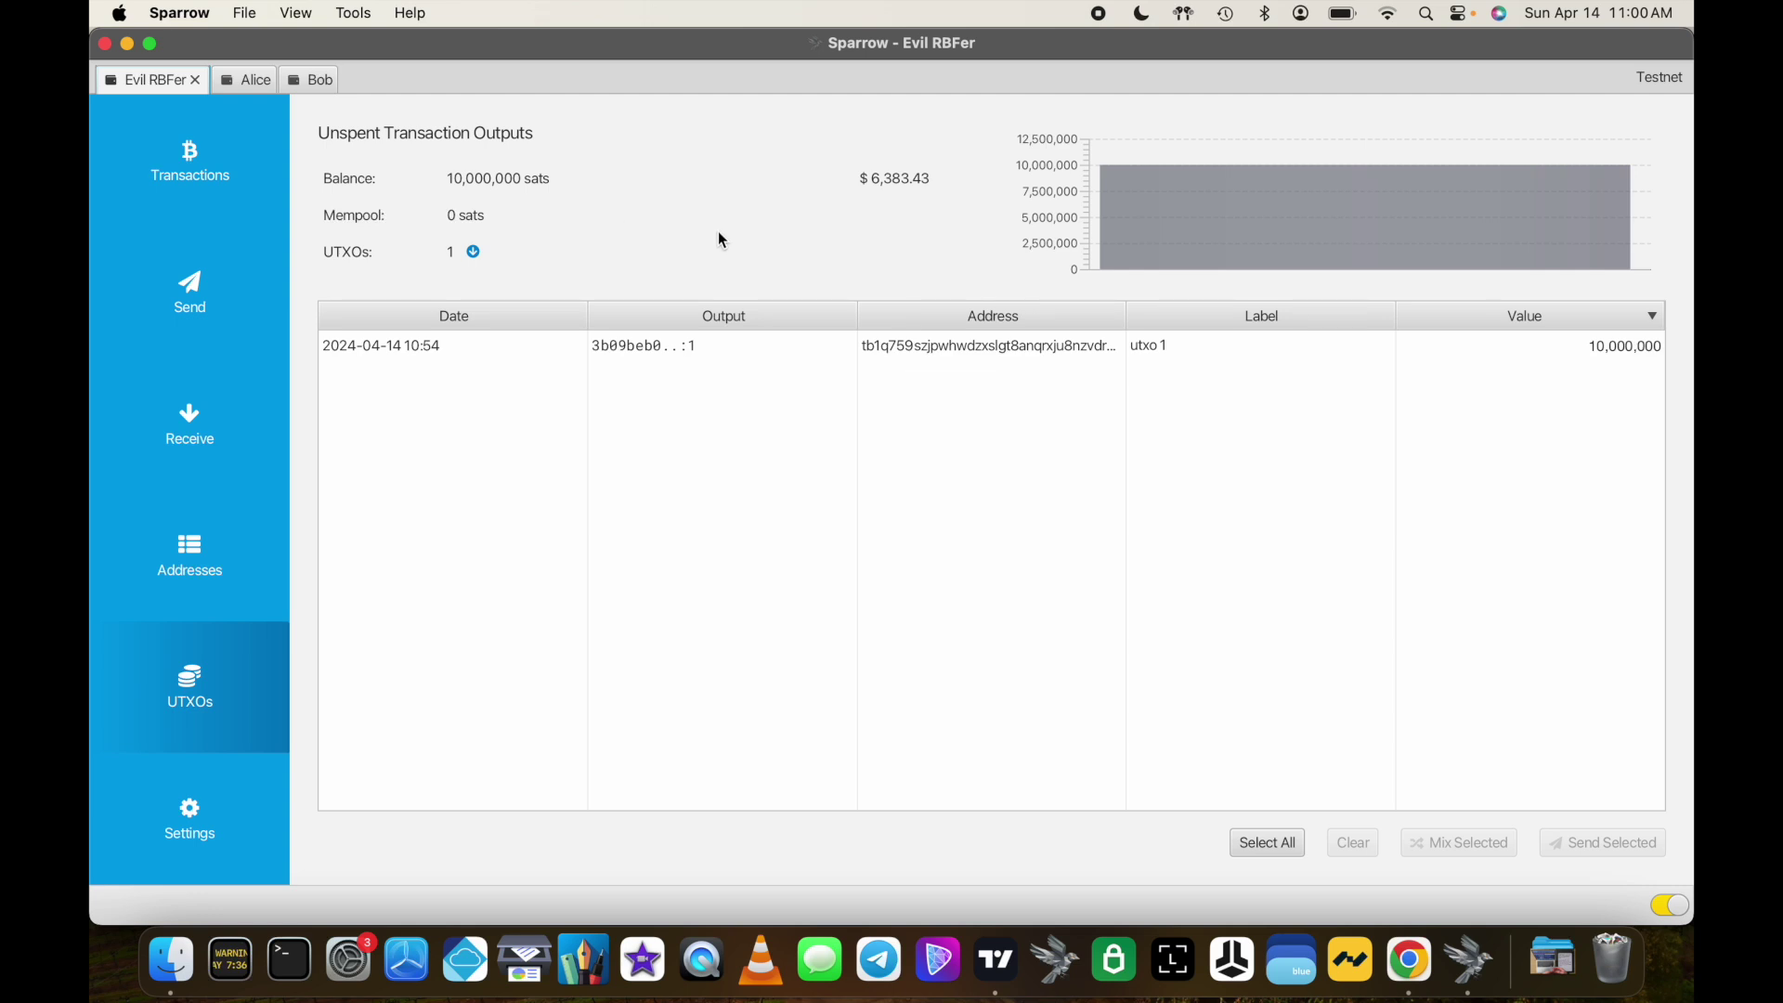
# Step: Create a transaction from the Evil RBFer wallet paying 2,000,000 sats to the Alice wallet, labelled "alice"
pyautogui.click(195, 293)
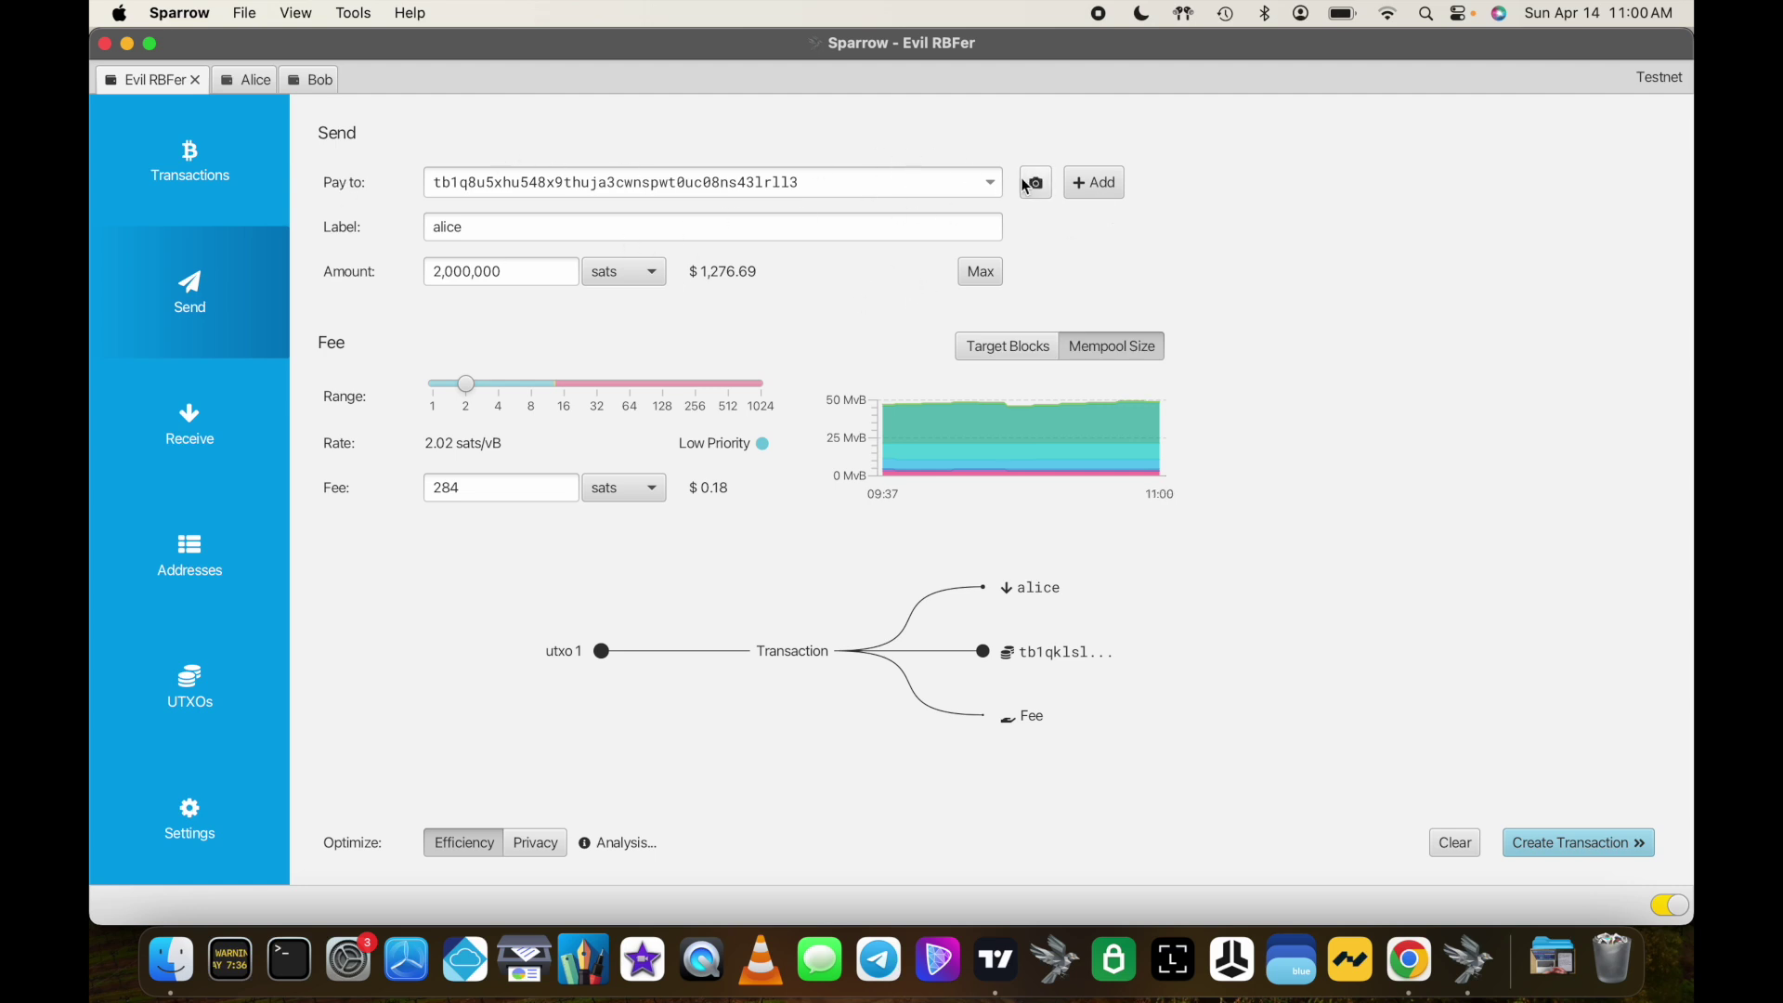
pyautogui.click(992, 184)
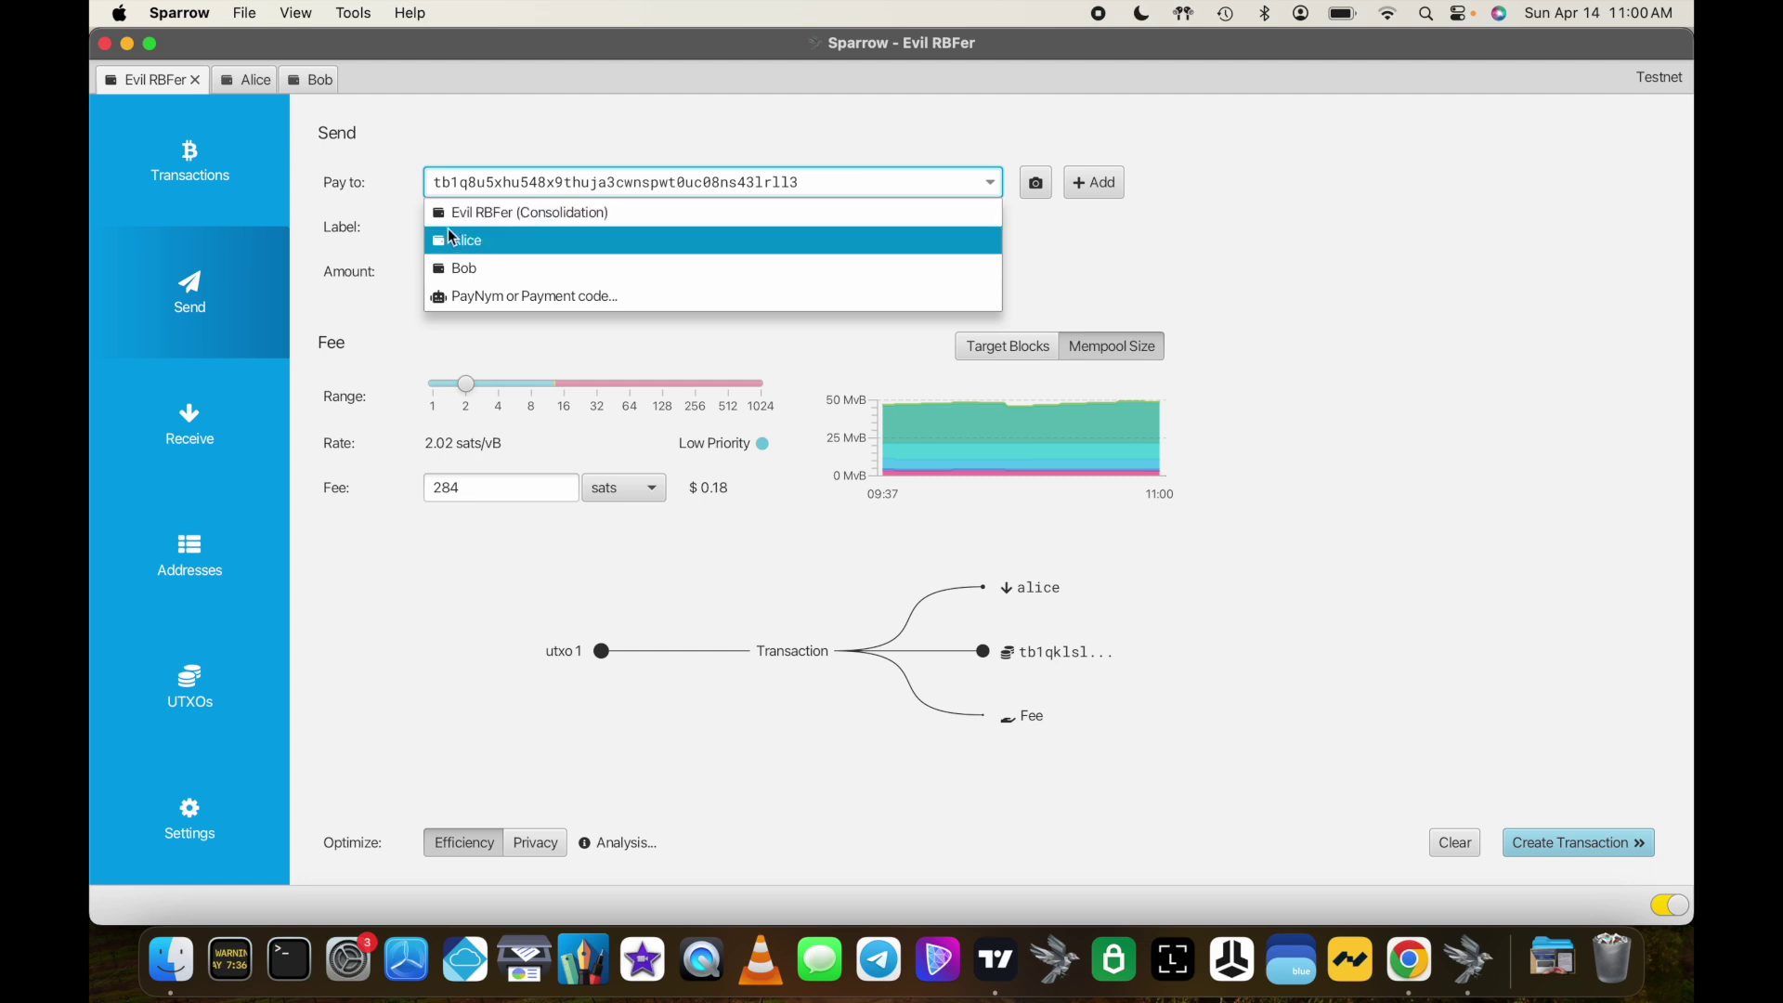
pyautogui.click(485, 241)
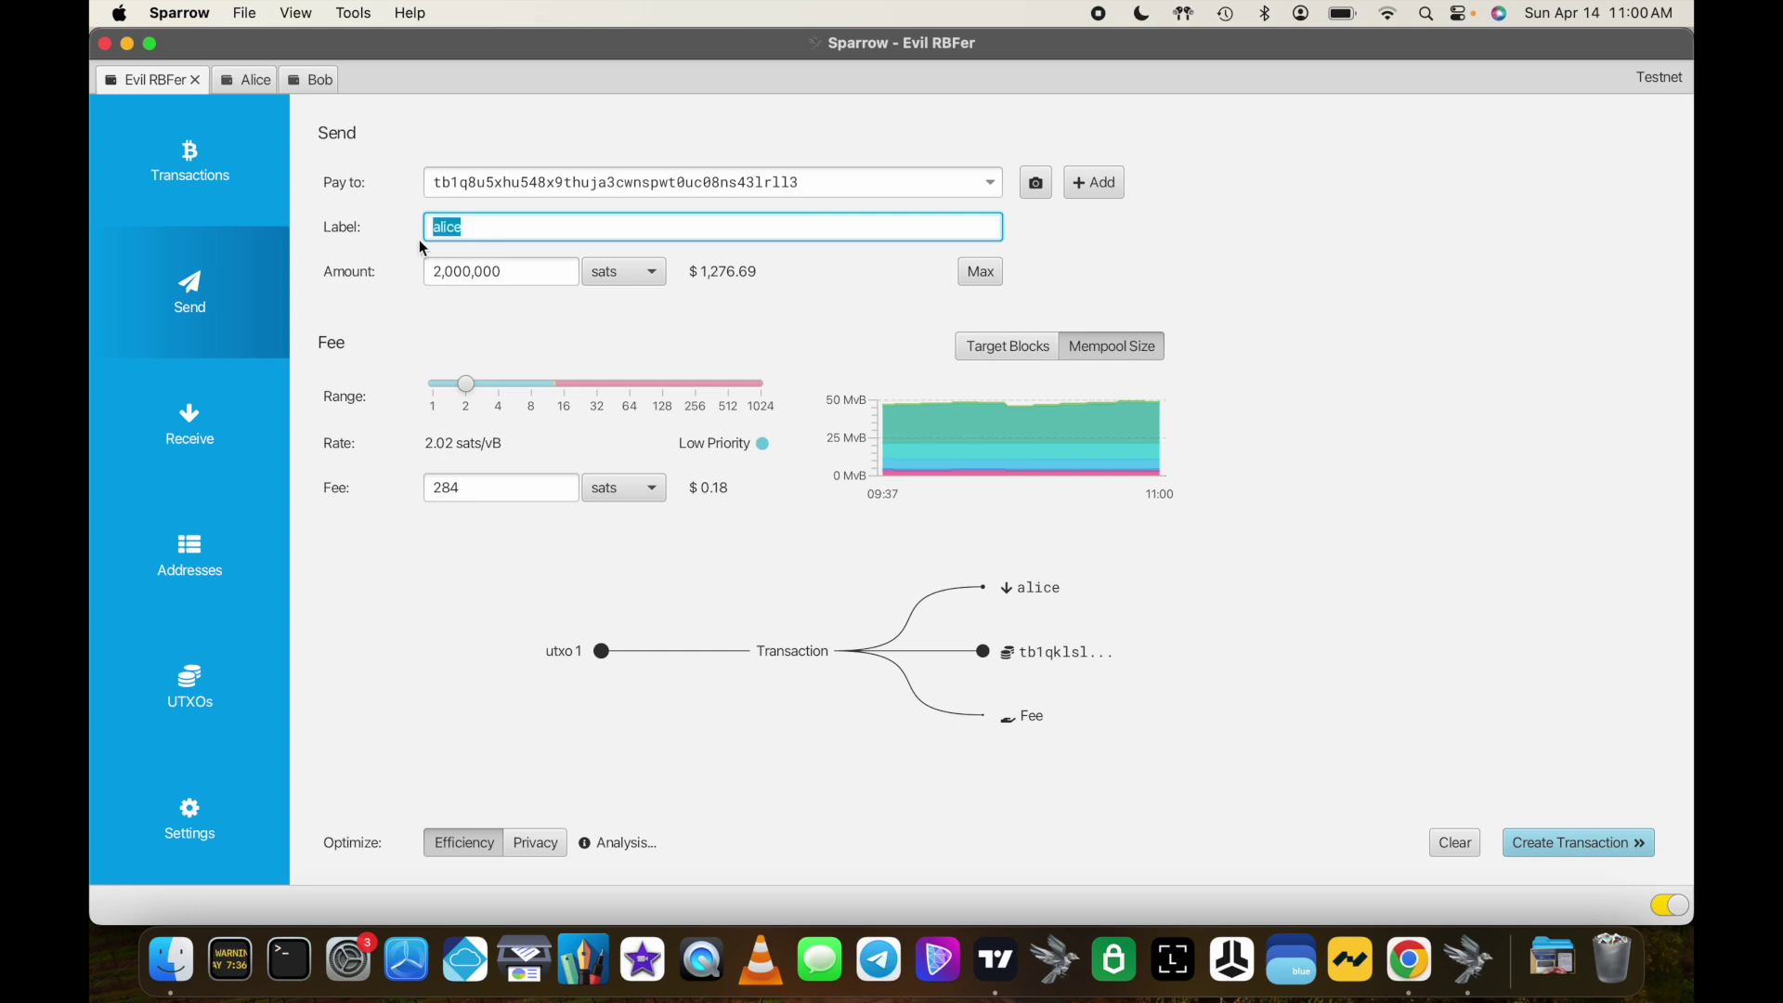
pyautogui.click(513, 273)
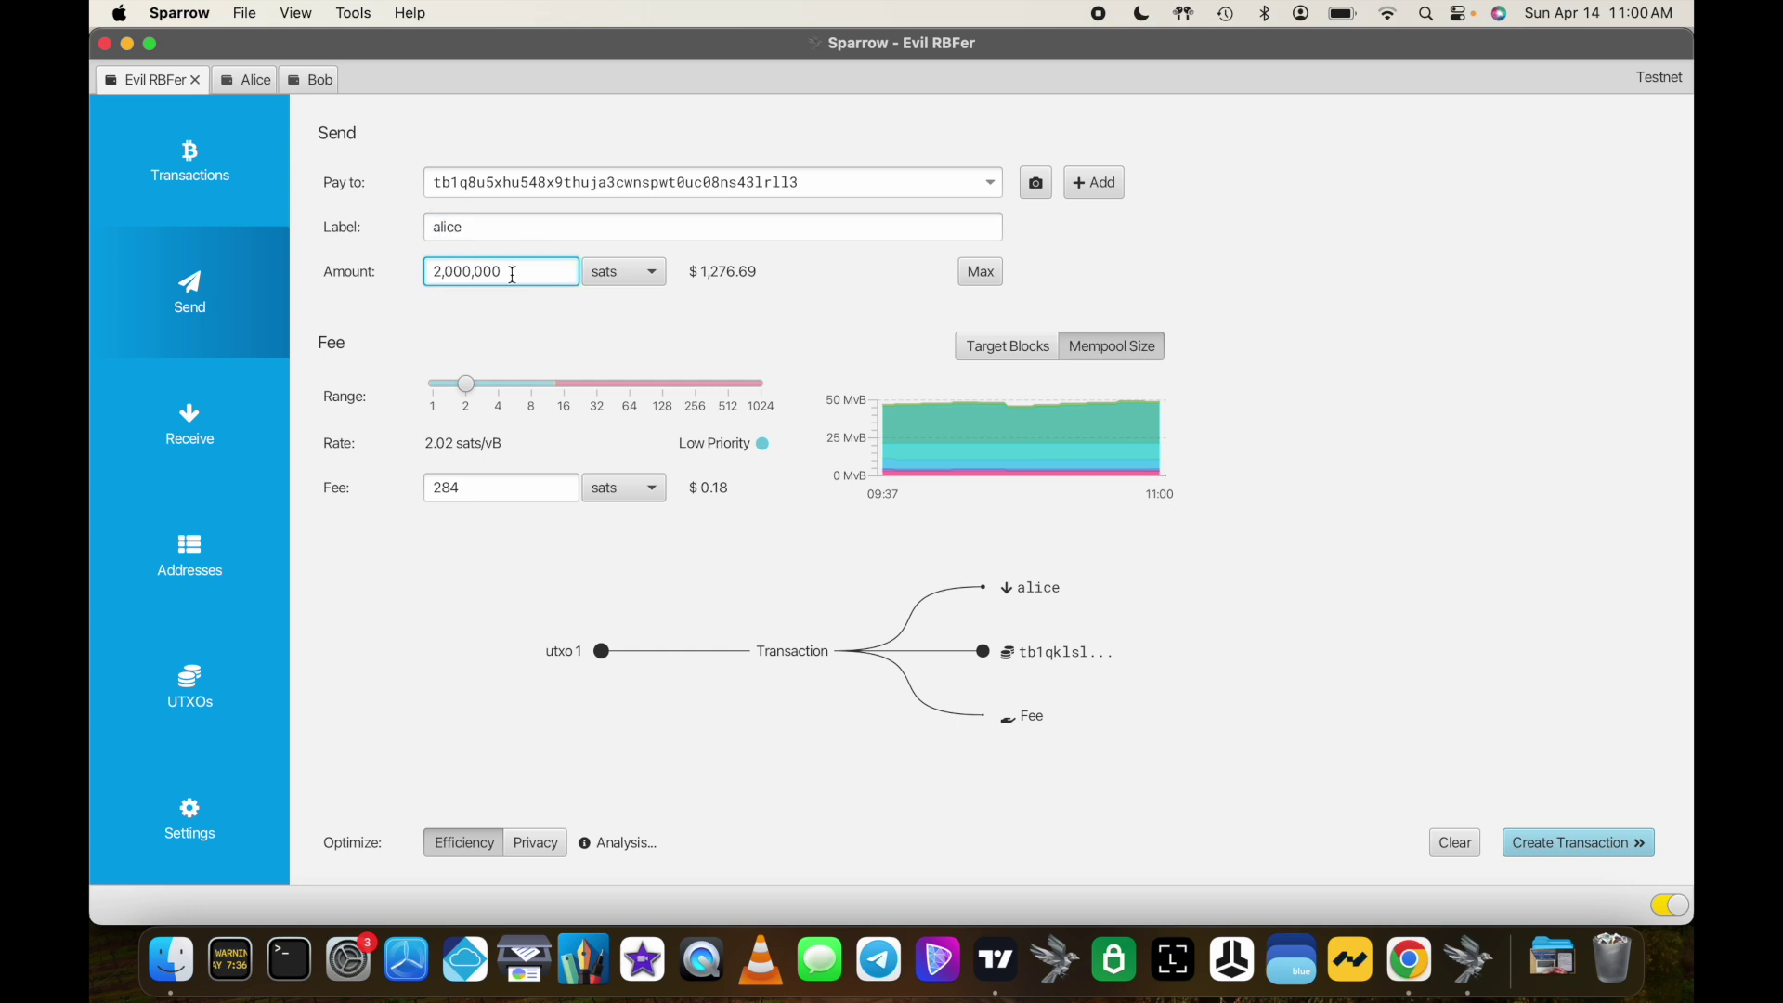
pyautogui.click(539, 267)
pyautogui.click(1553, 840)
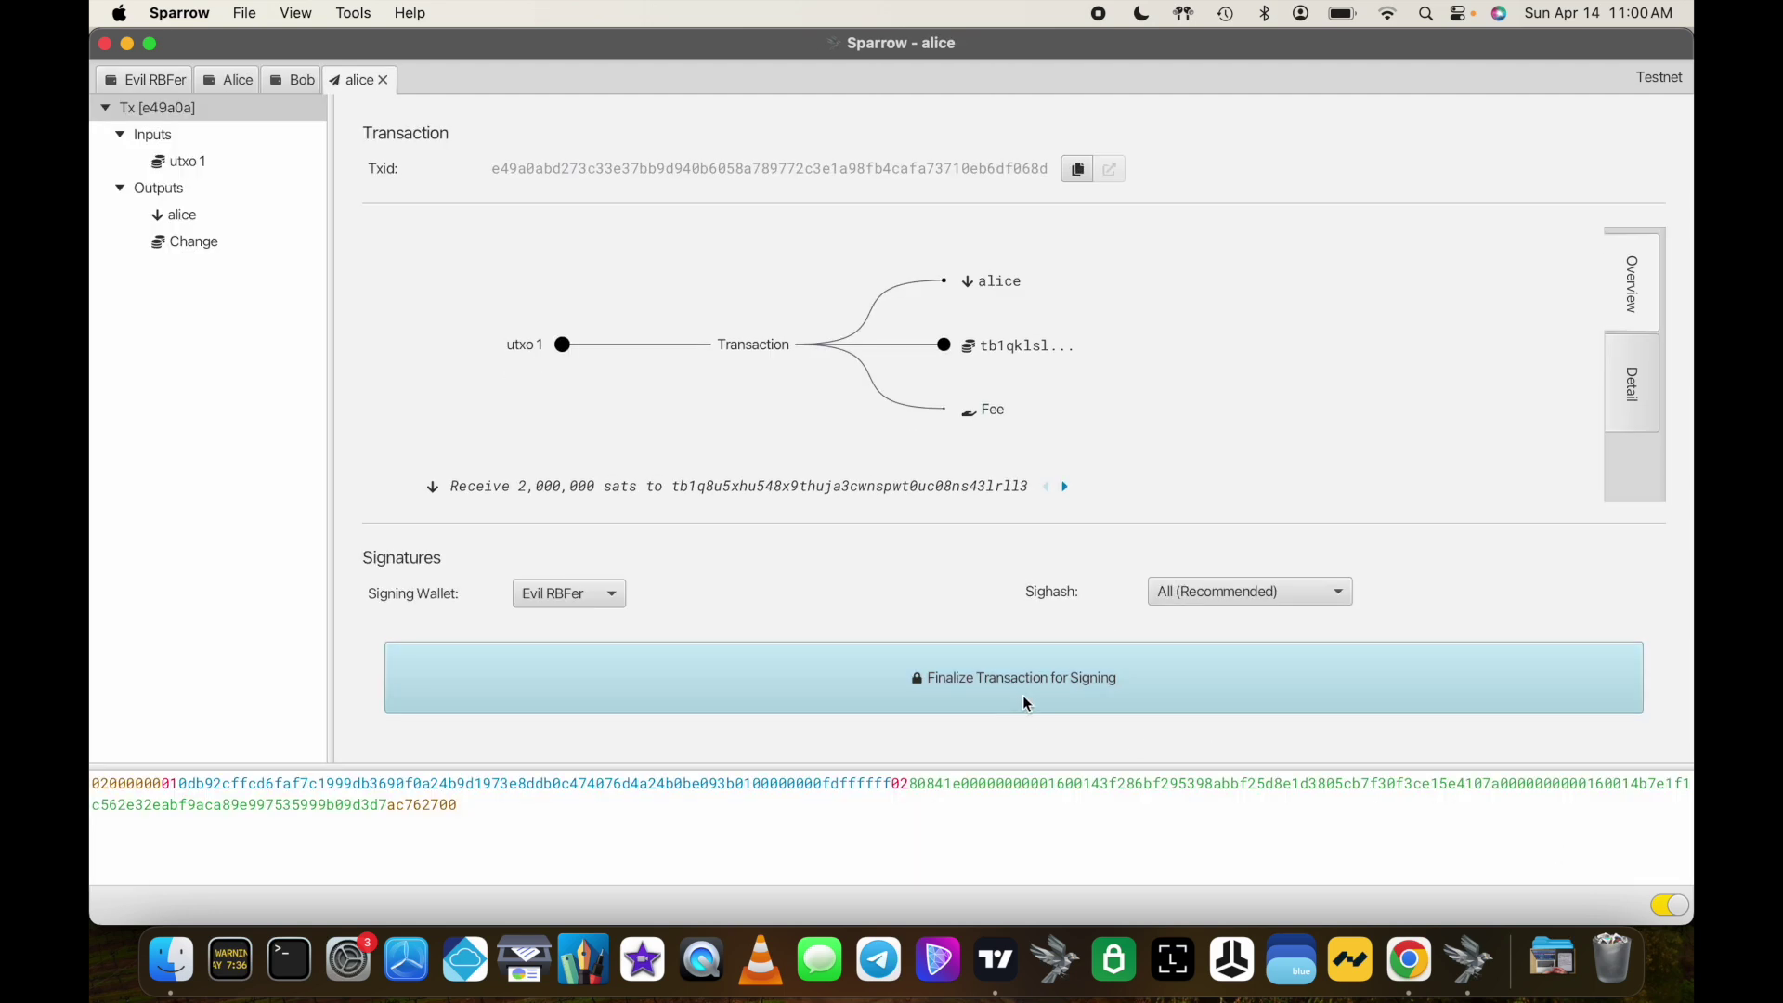
# Step: Finalize, sign and broadcast the payment to the Alice wallet, dismissing the mempool notifications
pyautogui.click(1025, 705)
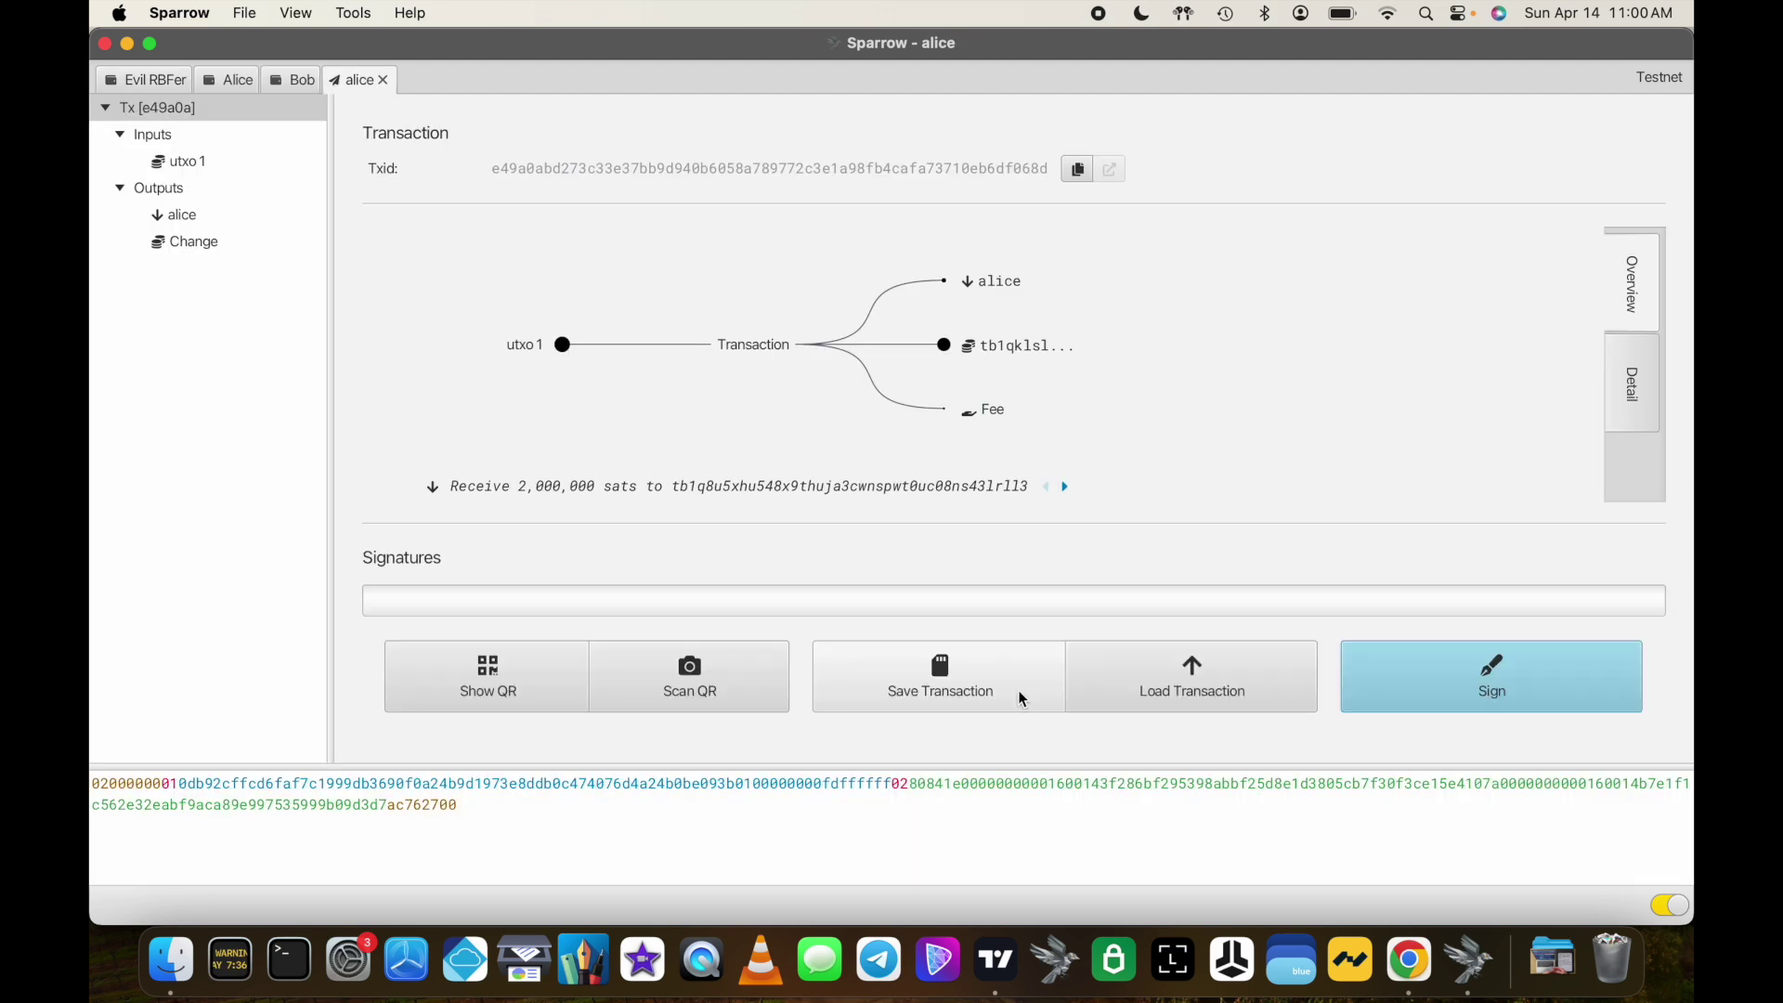
pyautogui.click(1495, 691)
pyautogui.click(1272, 681)
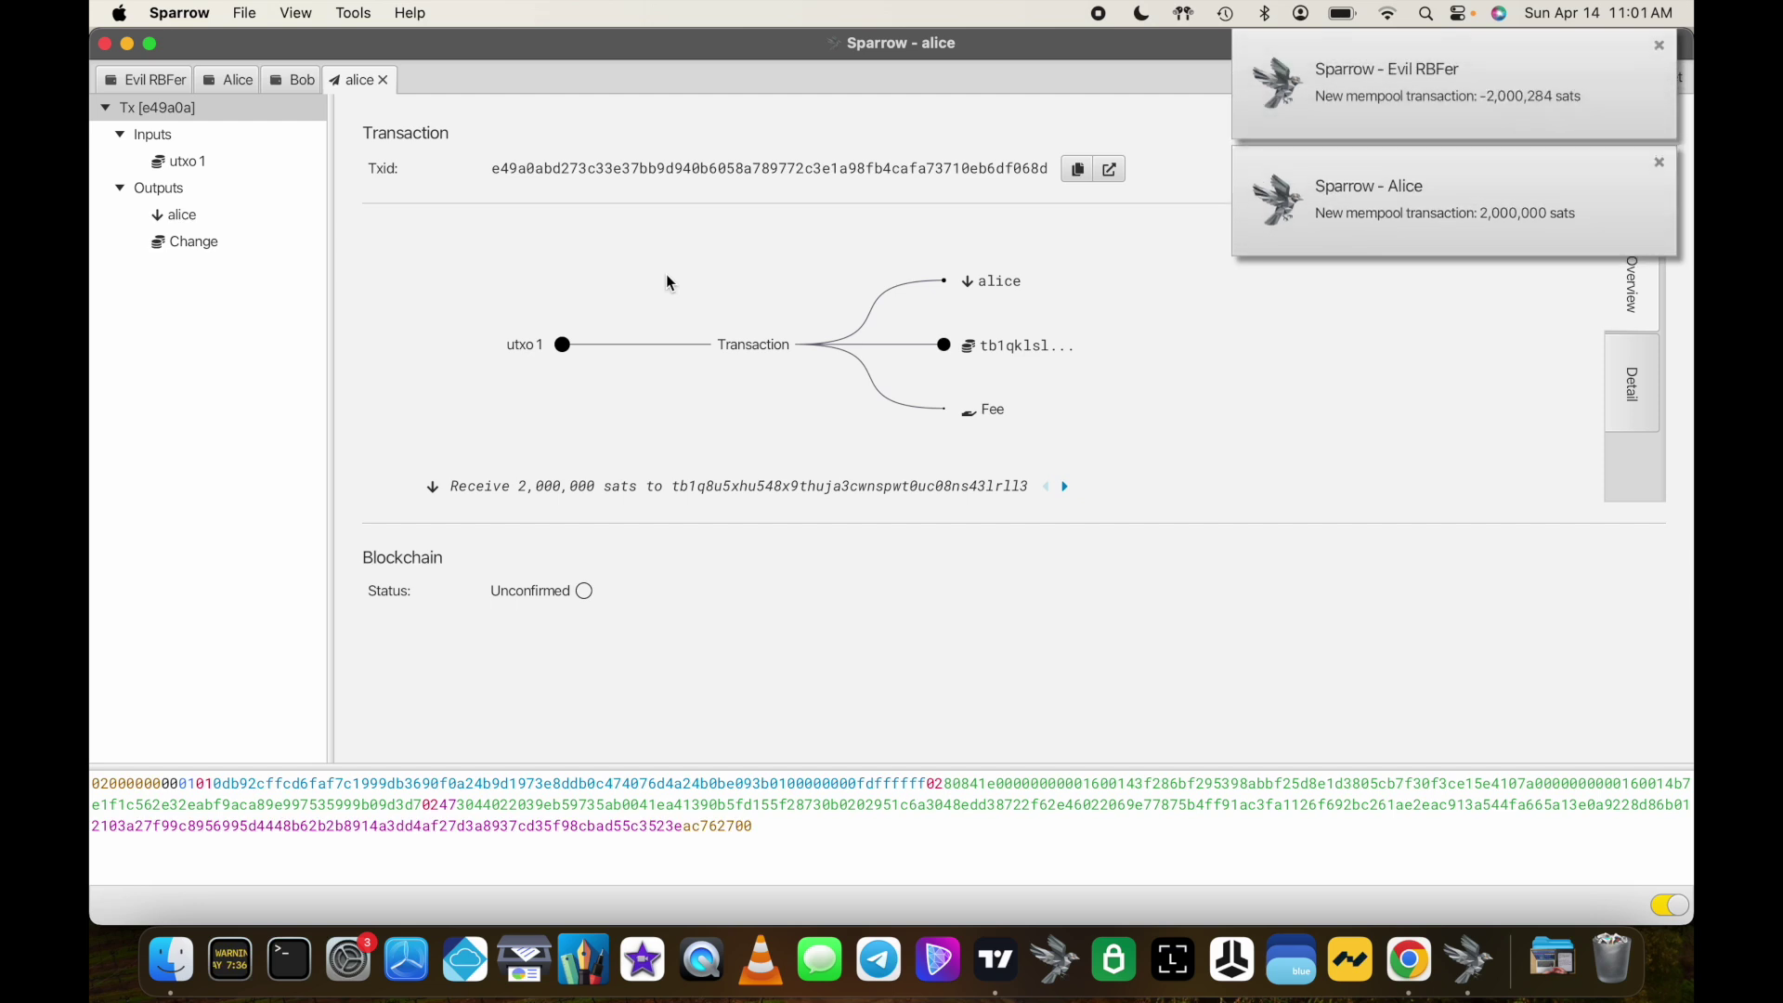
pyautogui.click(1660, 163)
pyautogui.click(1660, 44)
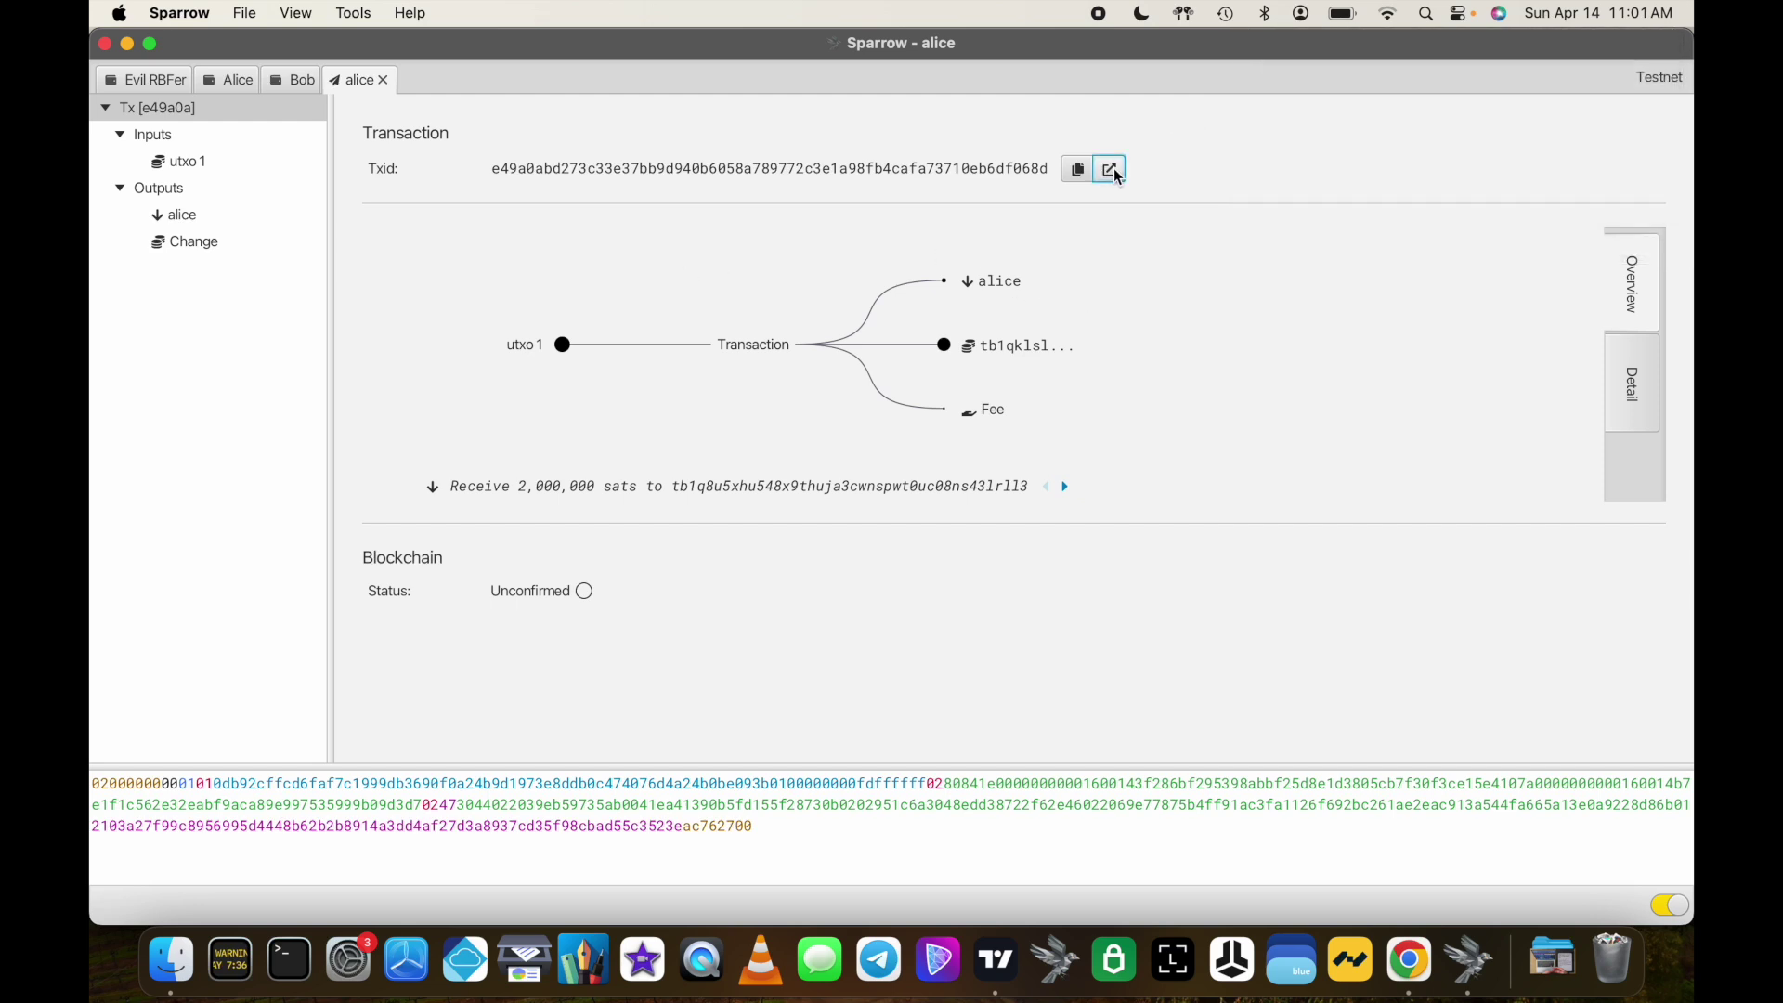
# Step: Open the broadcast transaction in the block explorer and review its status, fee and features
pyautogui.click(1113, 170)
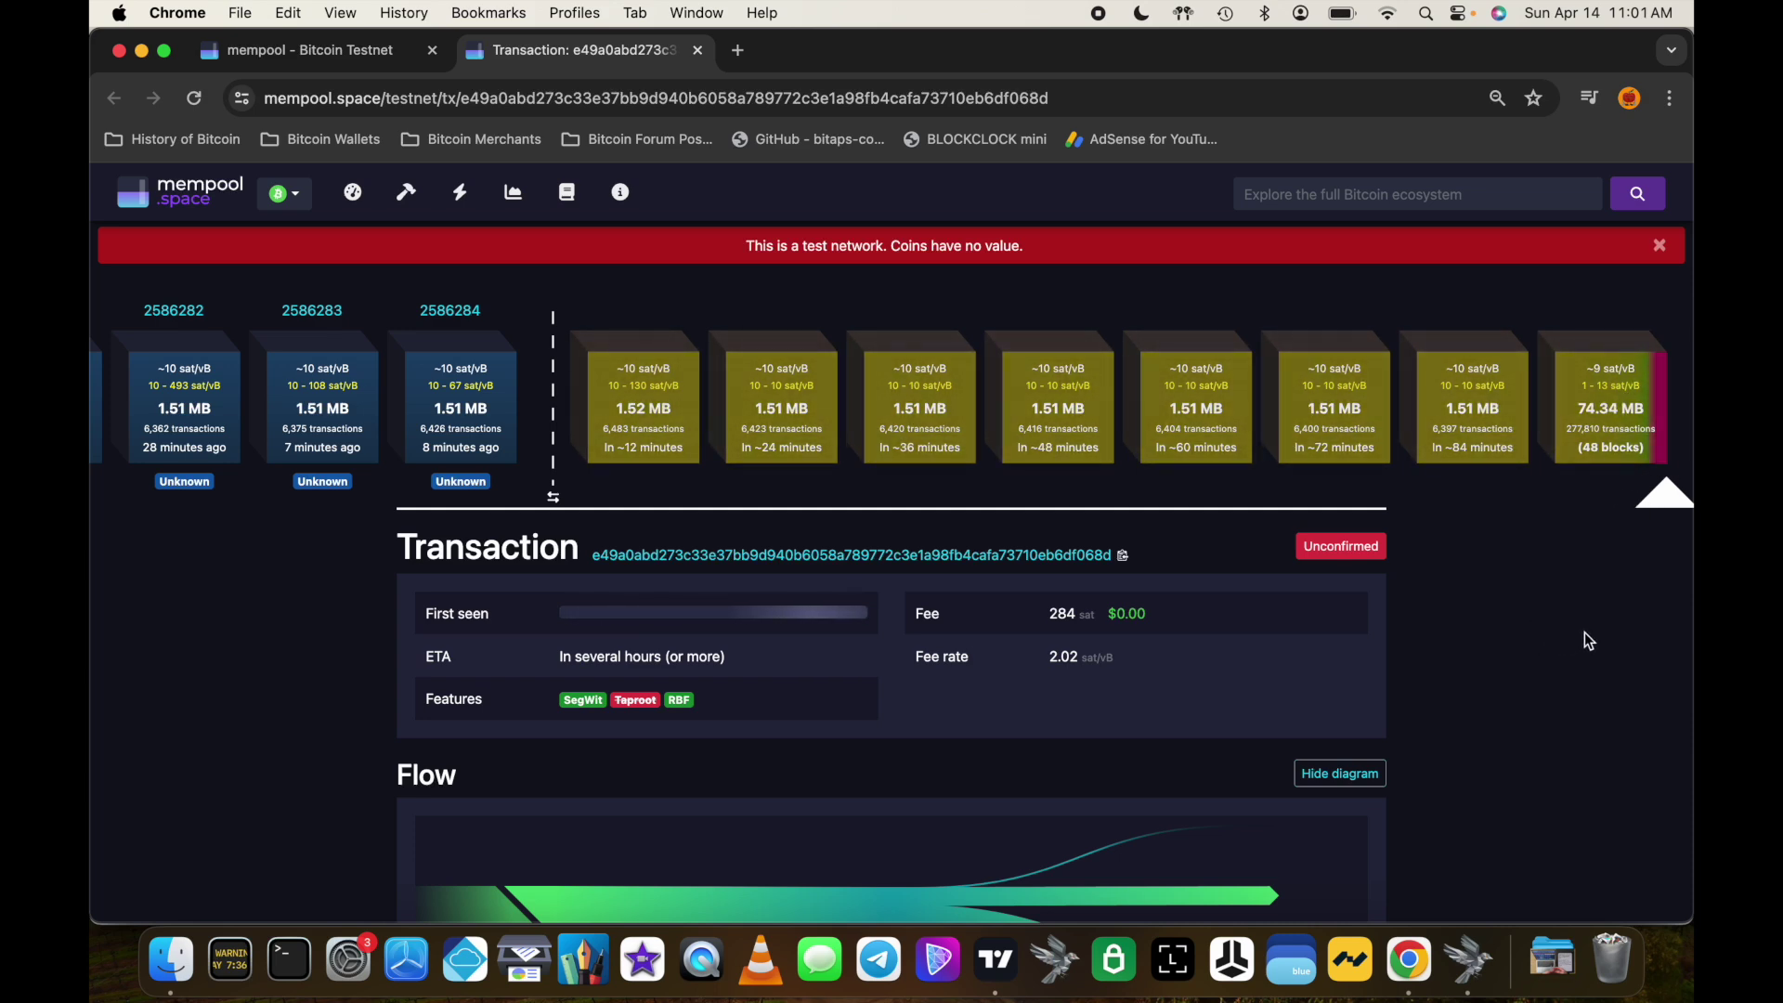
pyautogui.scroll(-4, 1238, 684)
pyautogui.scroll(4, 1239, 683)
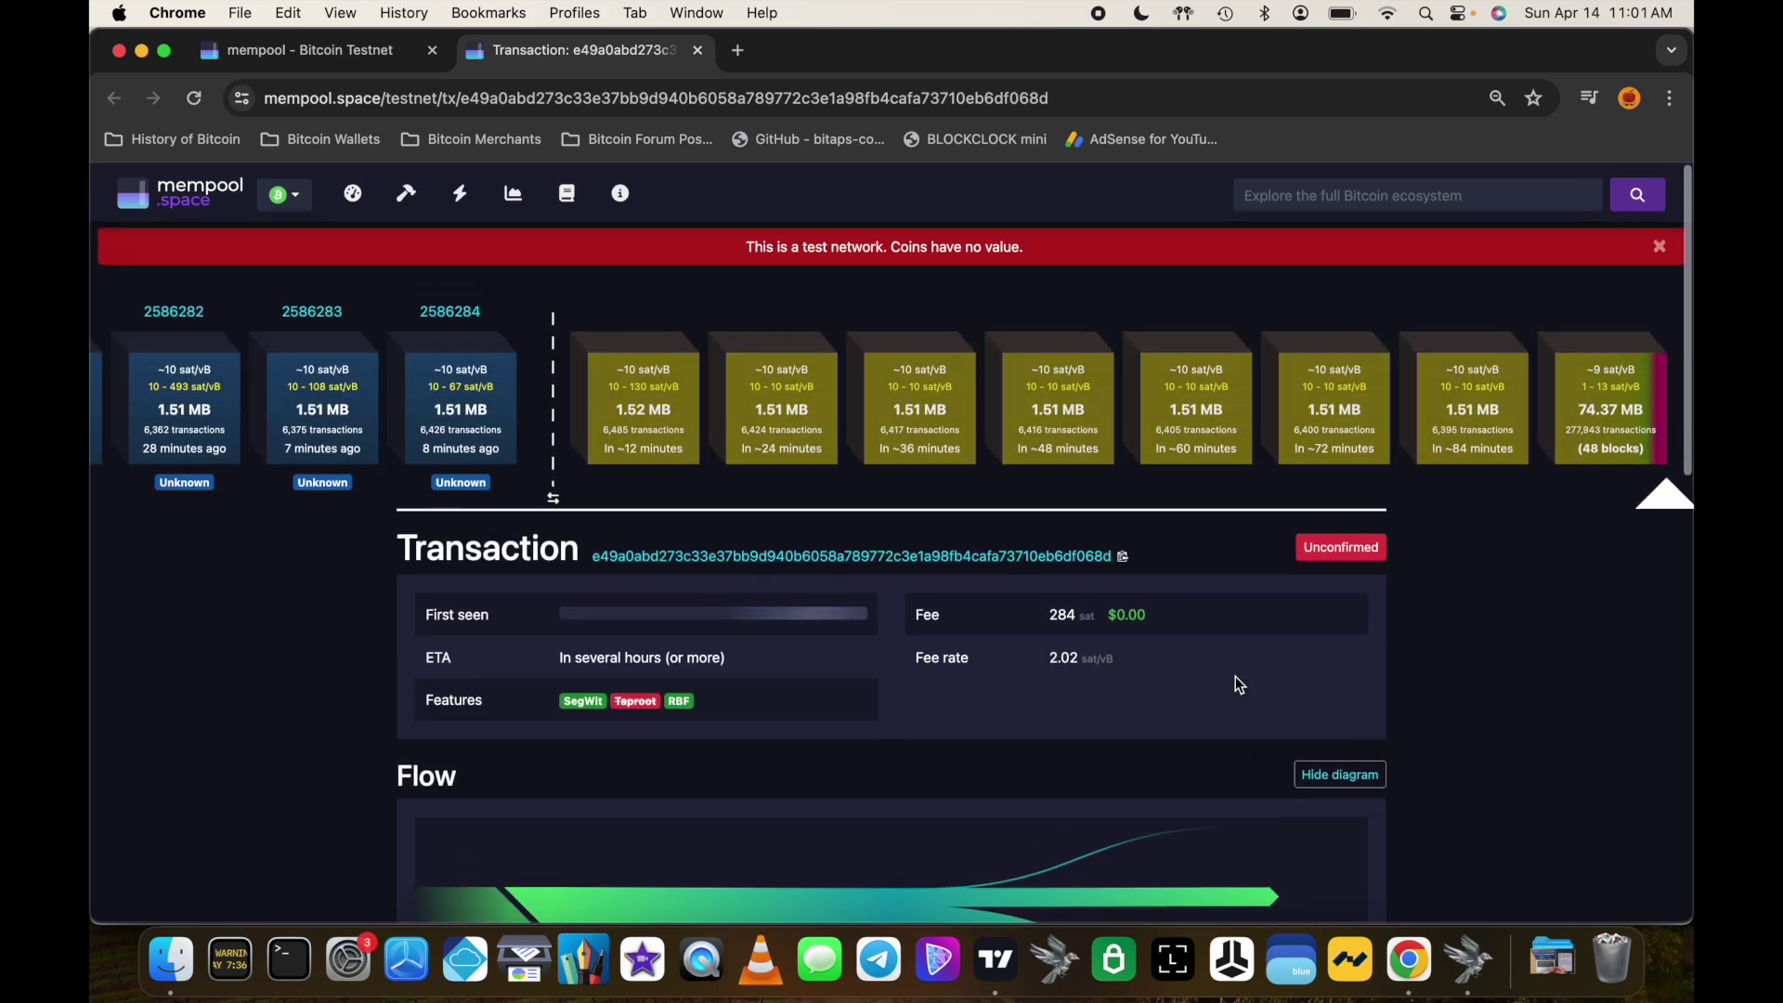
# Step: Return to Sparrow and inspect the values of the unspent outputs in the Alice wallet
pyautogui.click(1468, 959)
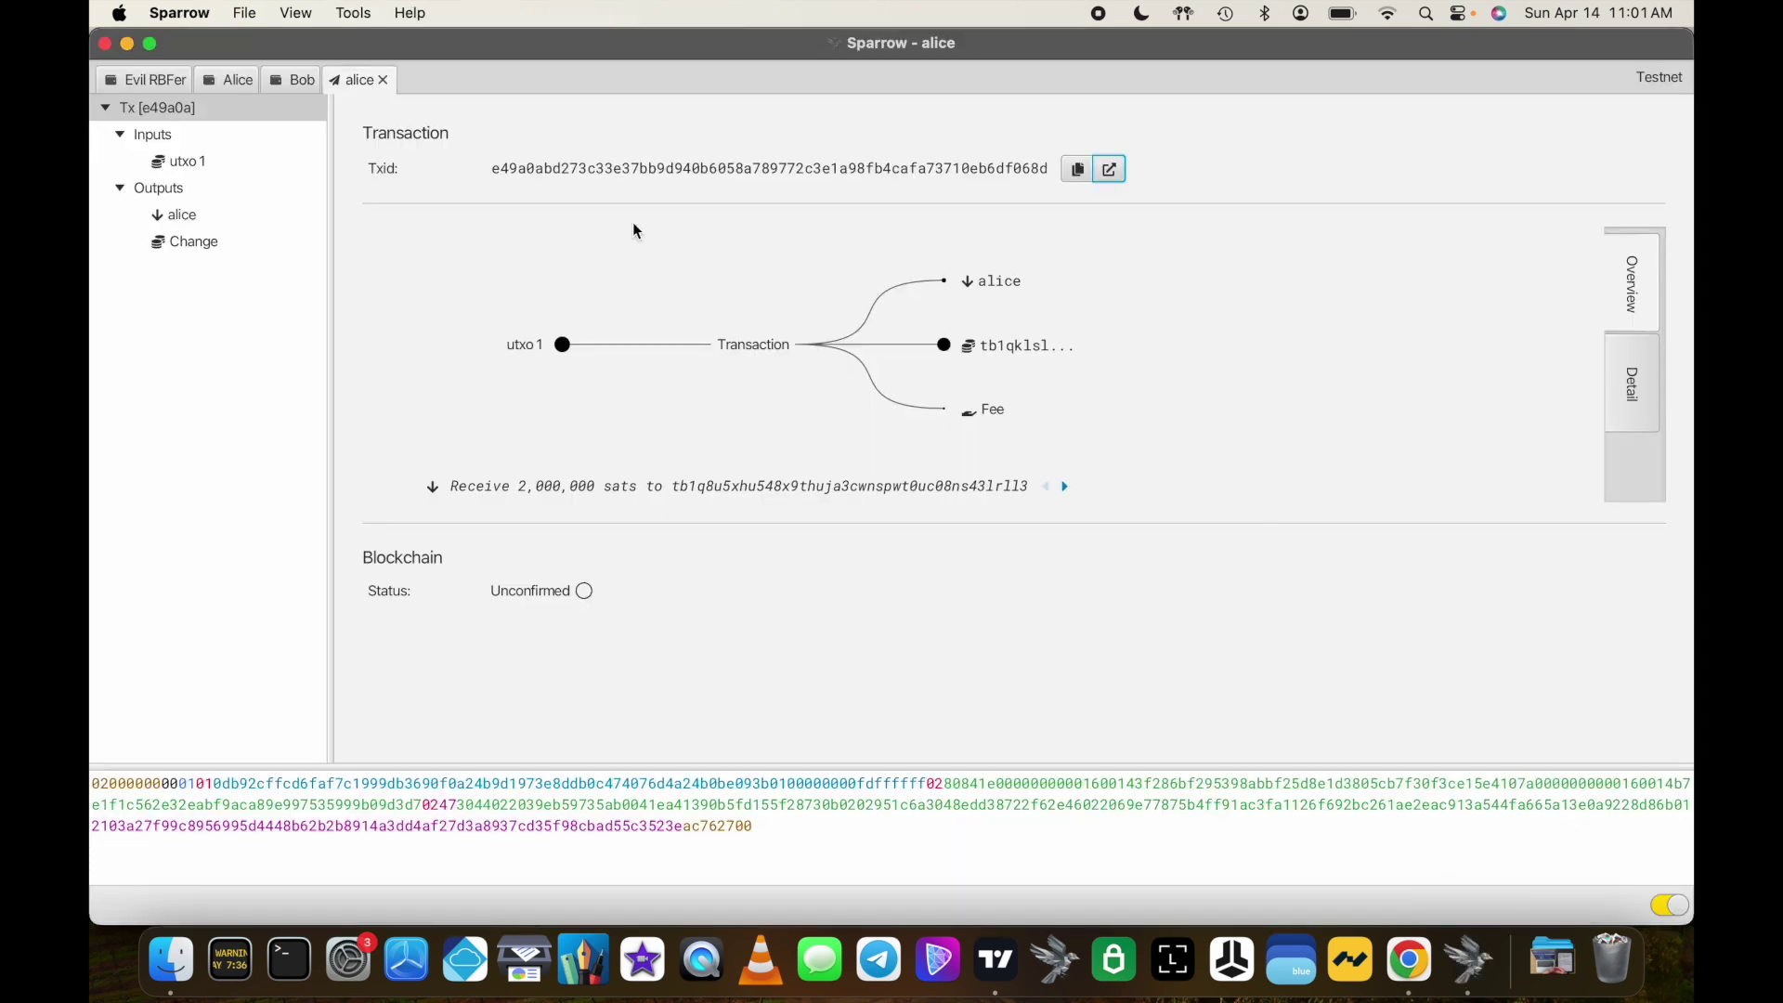
pyautogui.click(232, 79)
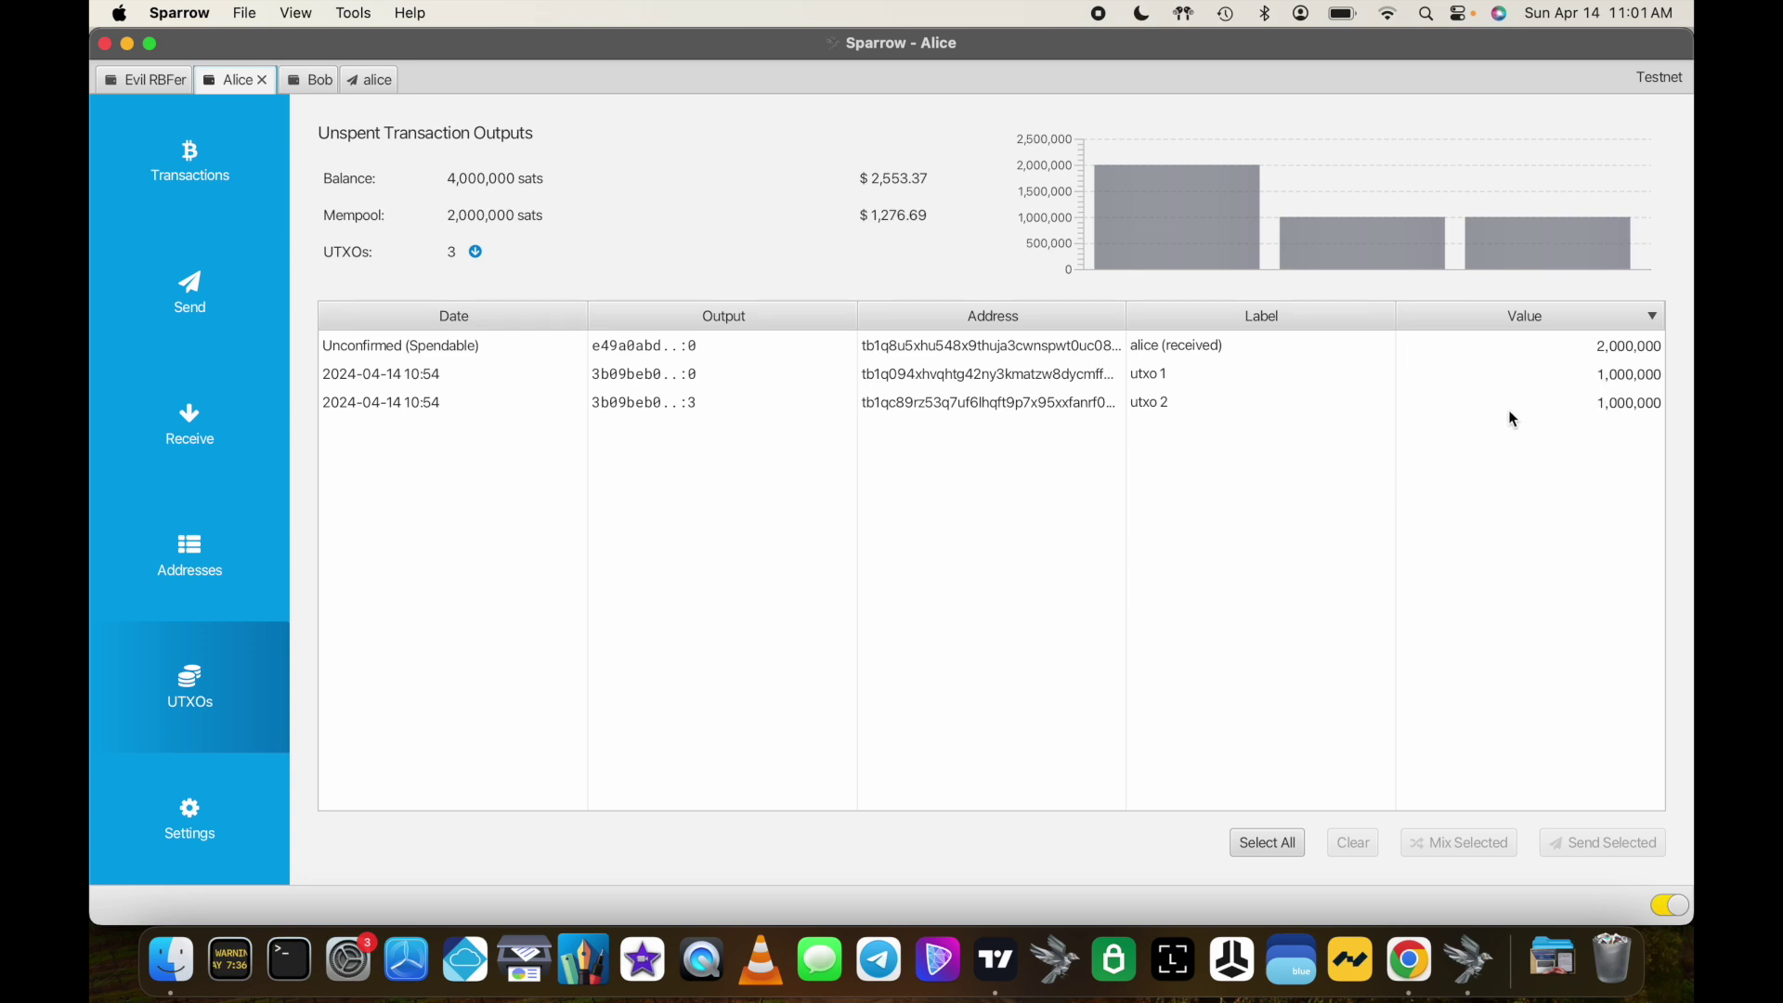
pyautogui.moveTo(1495, 404)
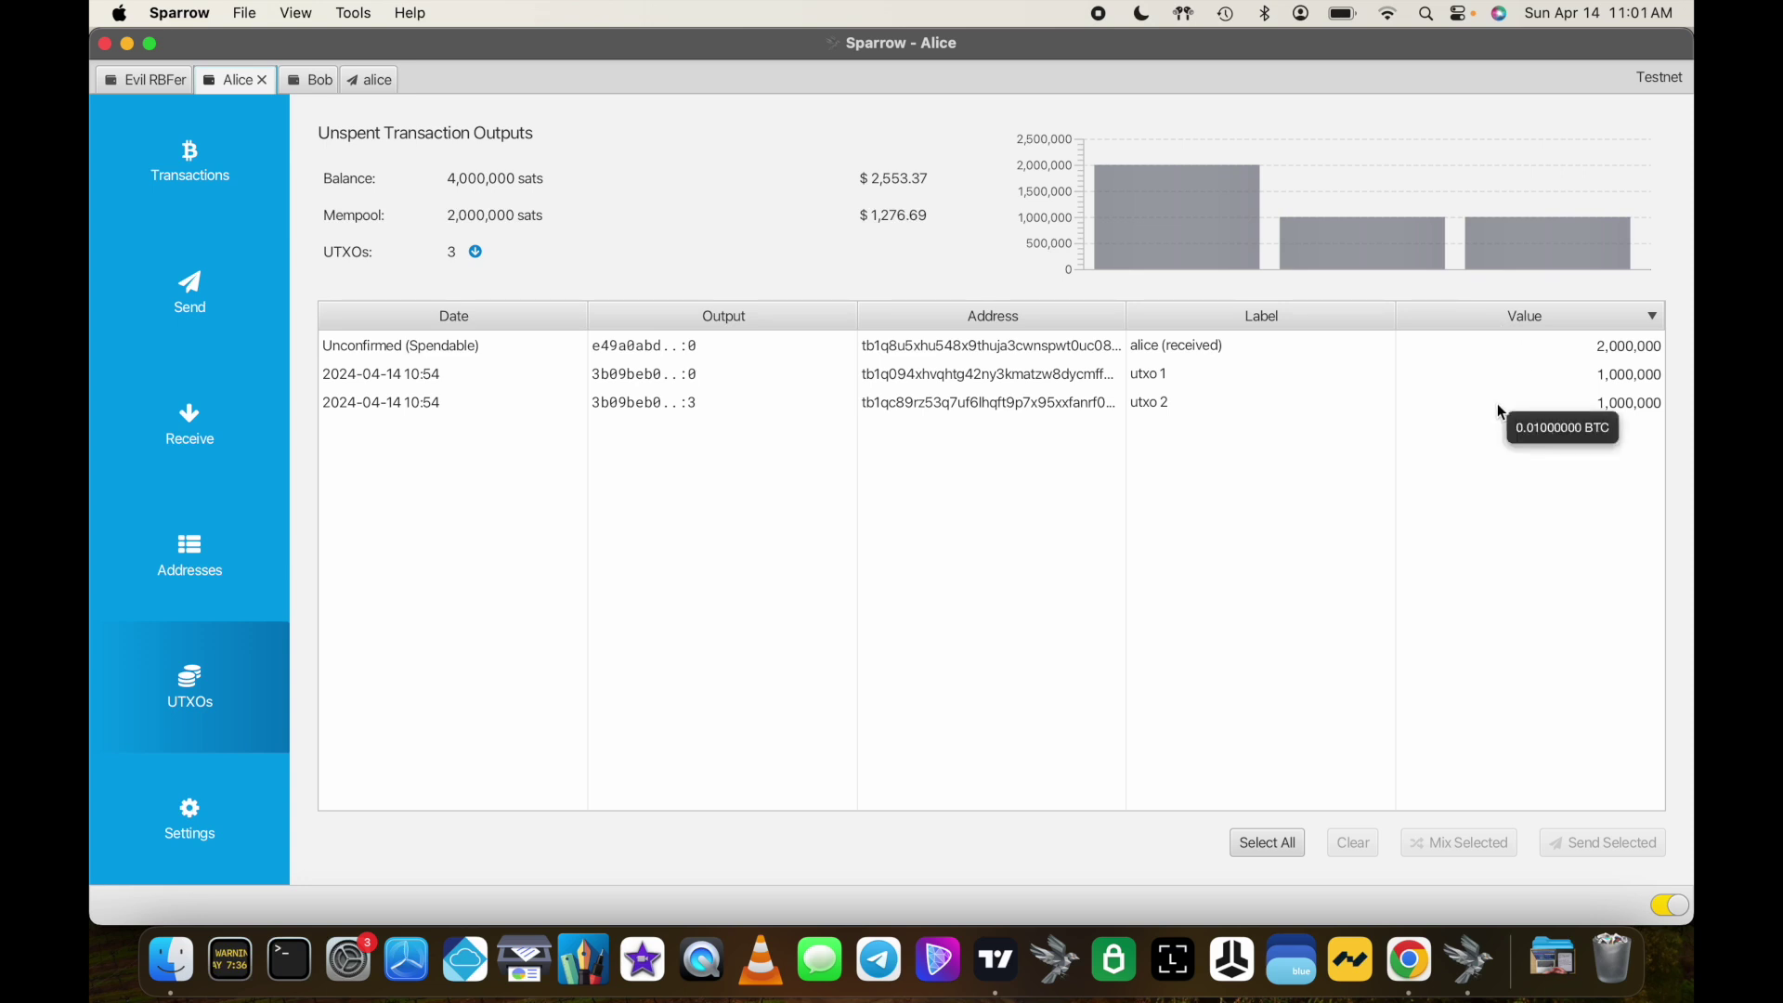
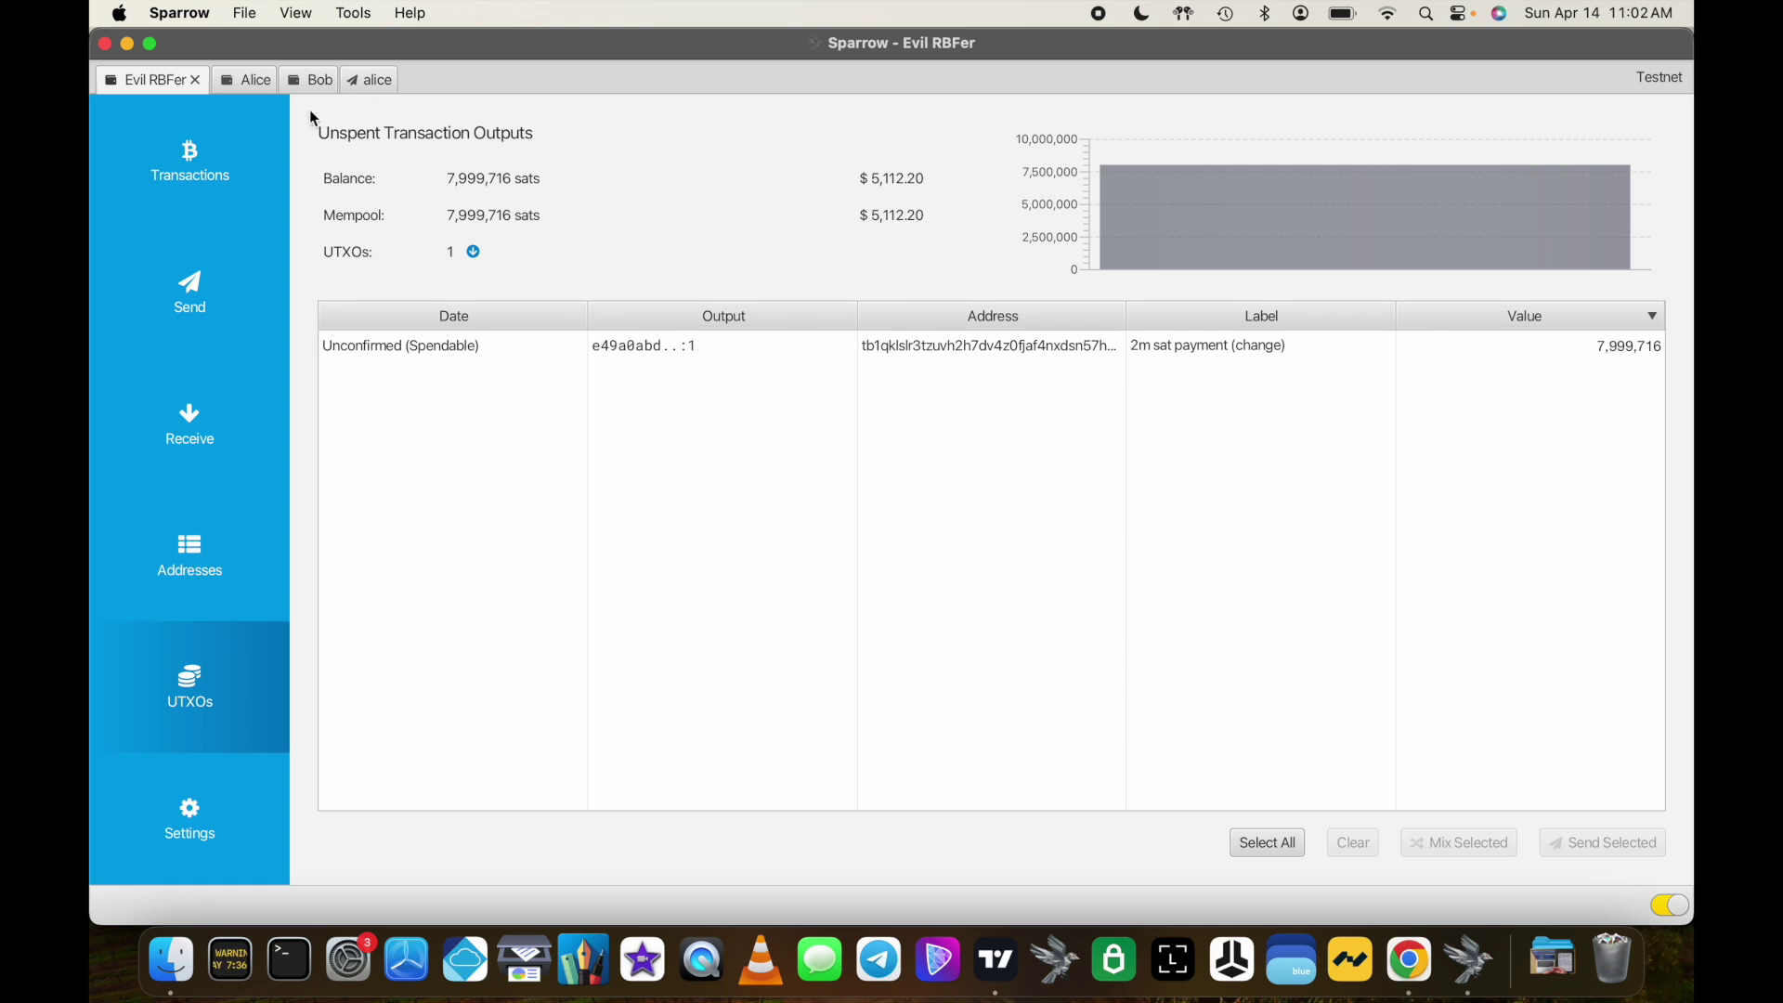
# Step: Select all unspent outputs in the Alice wallet and start a send with them
pyautogui.click(244, 82)
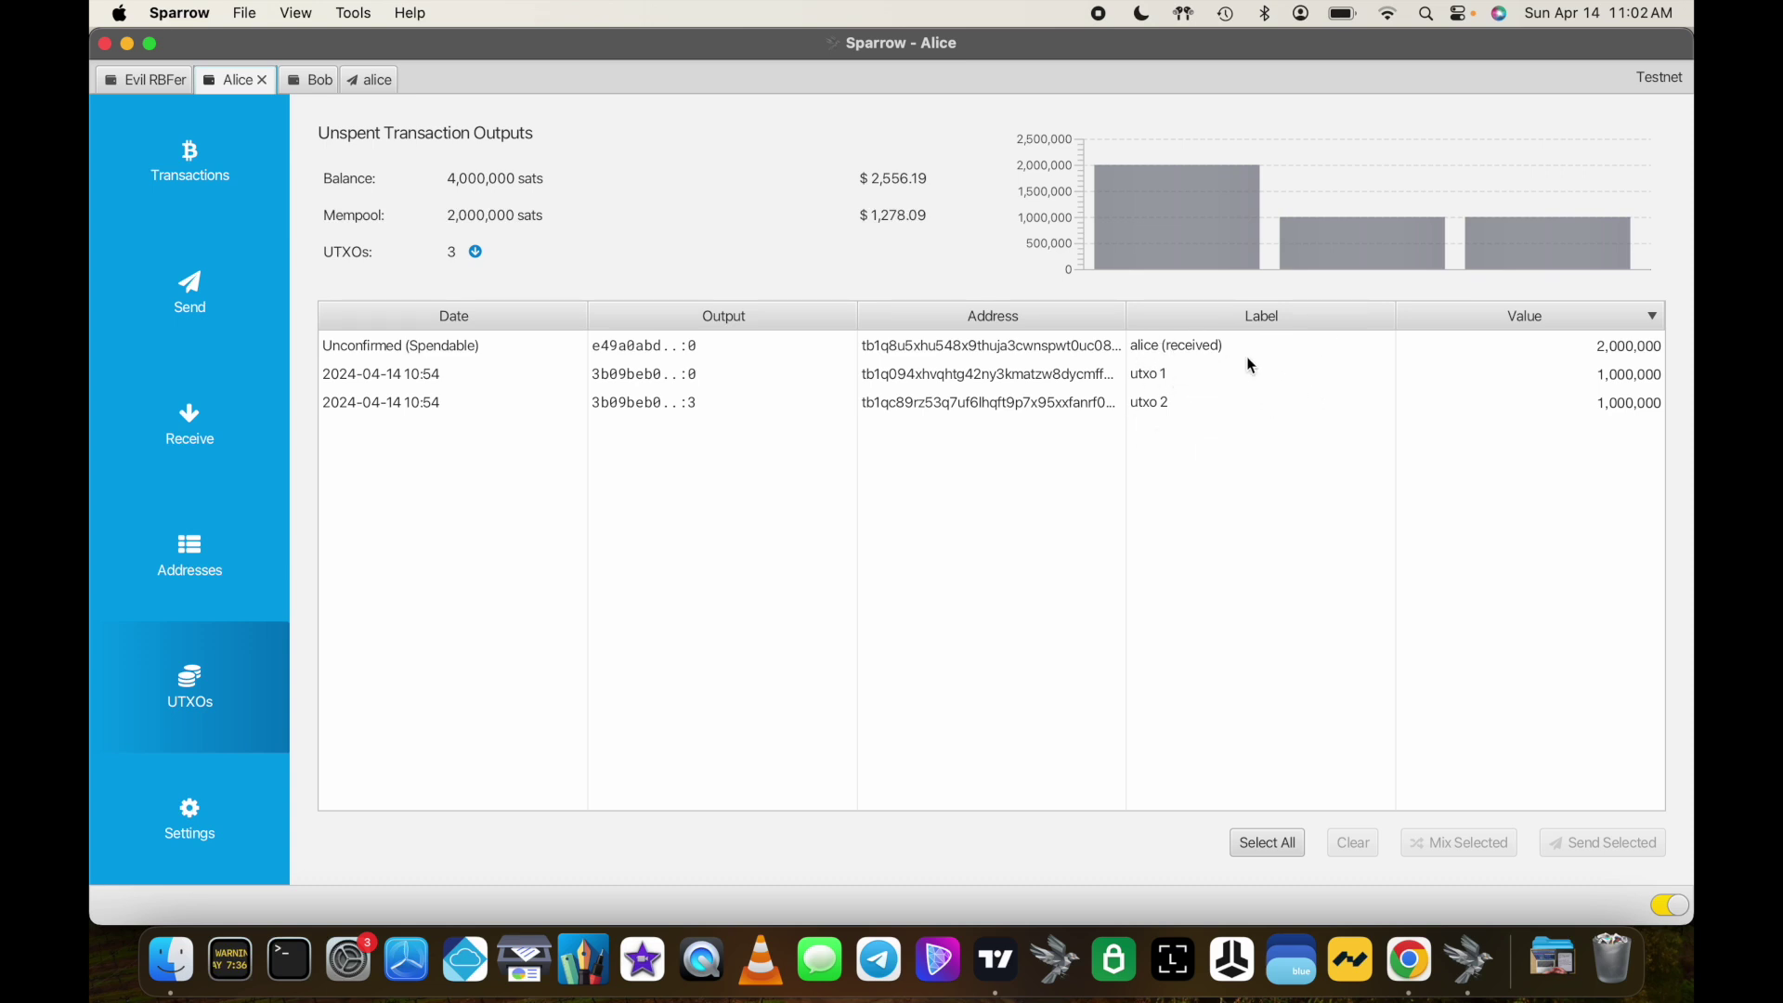
pyautogui.click(1265, 844)
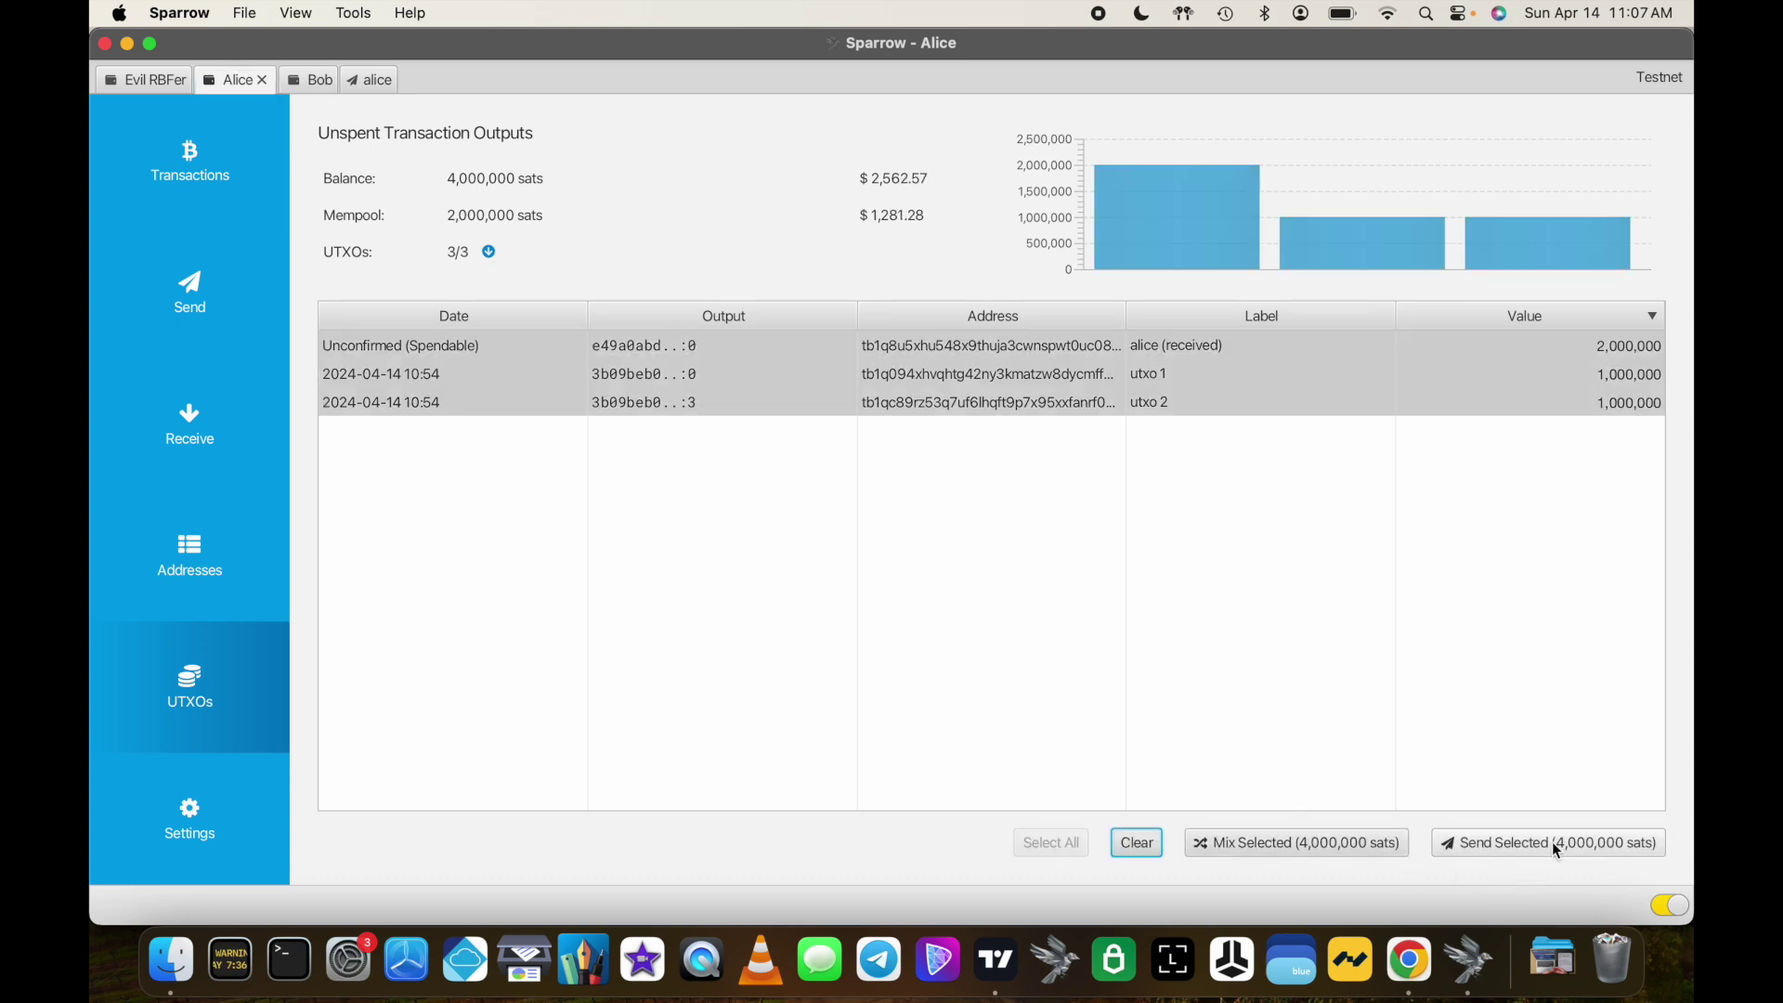
pyautogui.click(1557, 848)
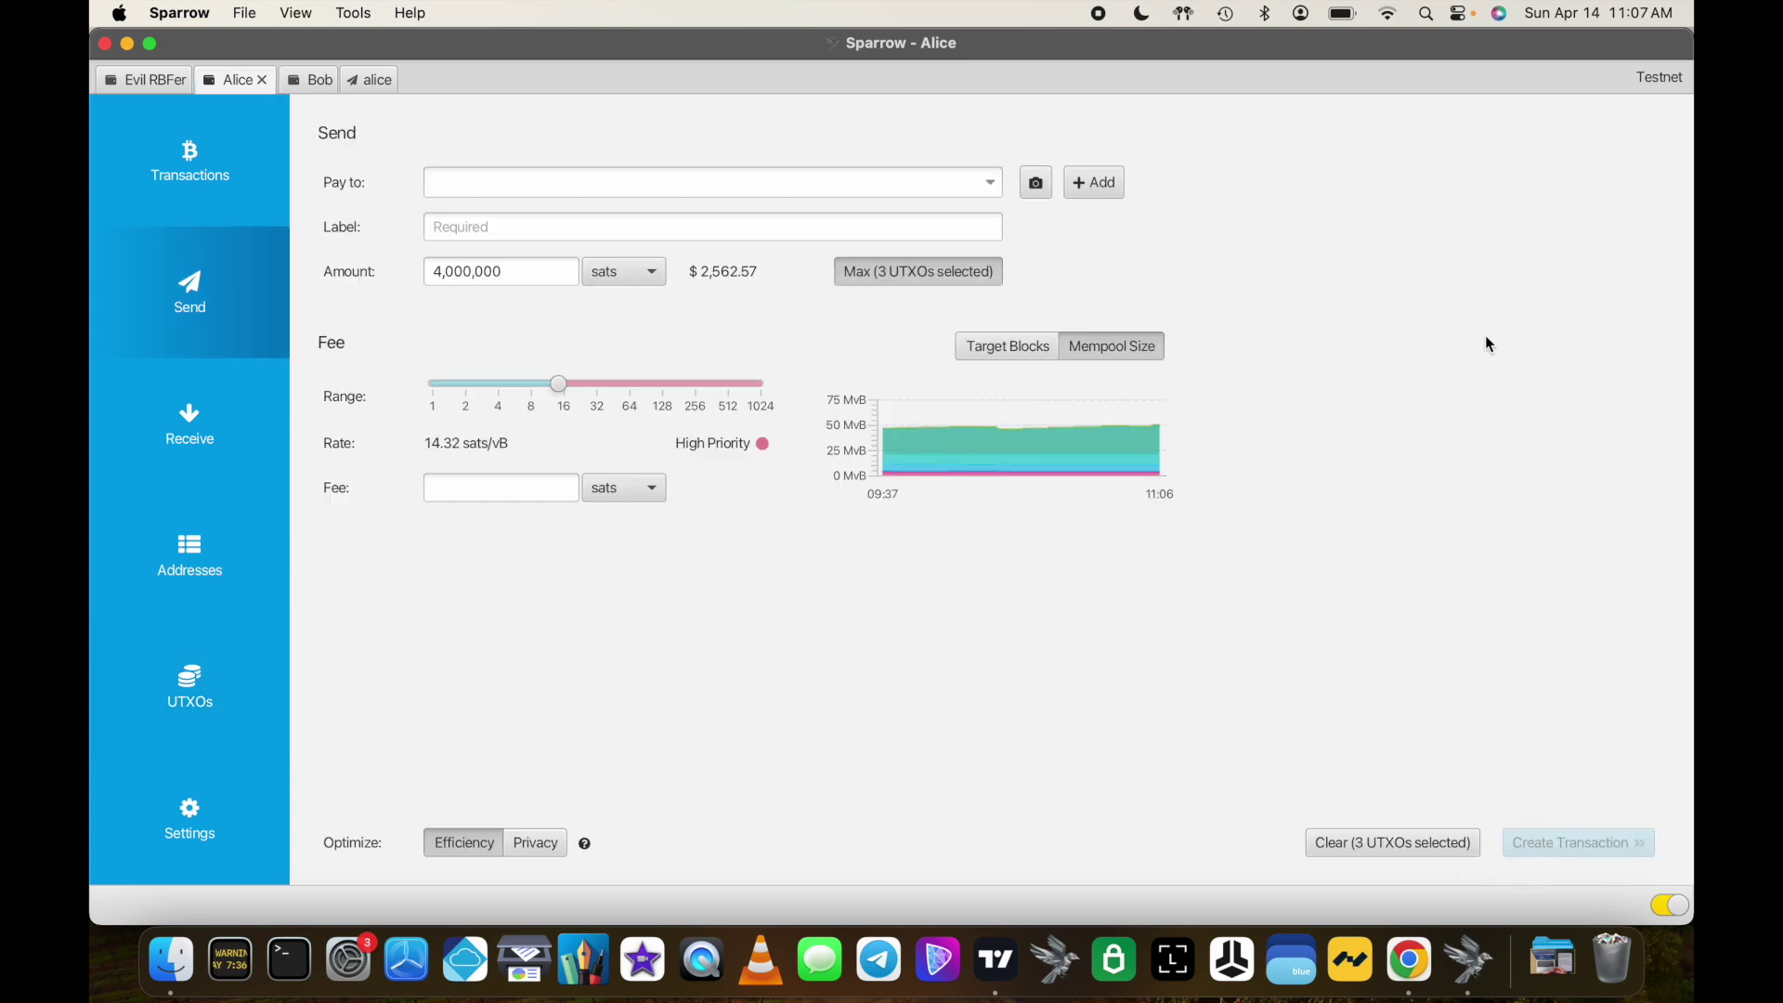
# Step: Set up a payment to the Bob wallet, labelled "bob", for 500,000 sats
pyautogui.click(992, 185)
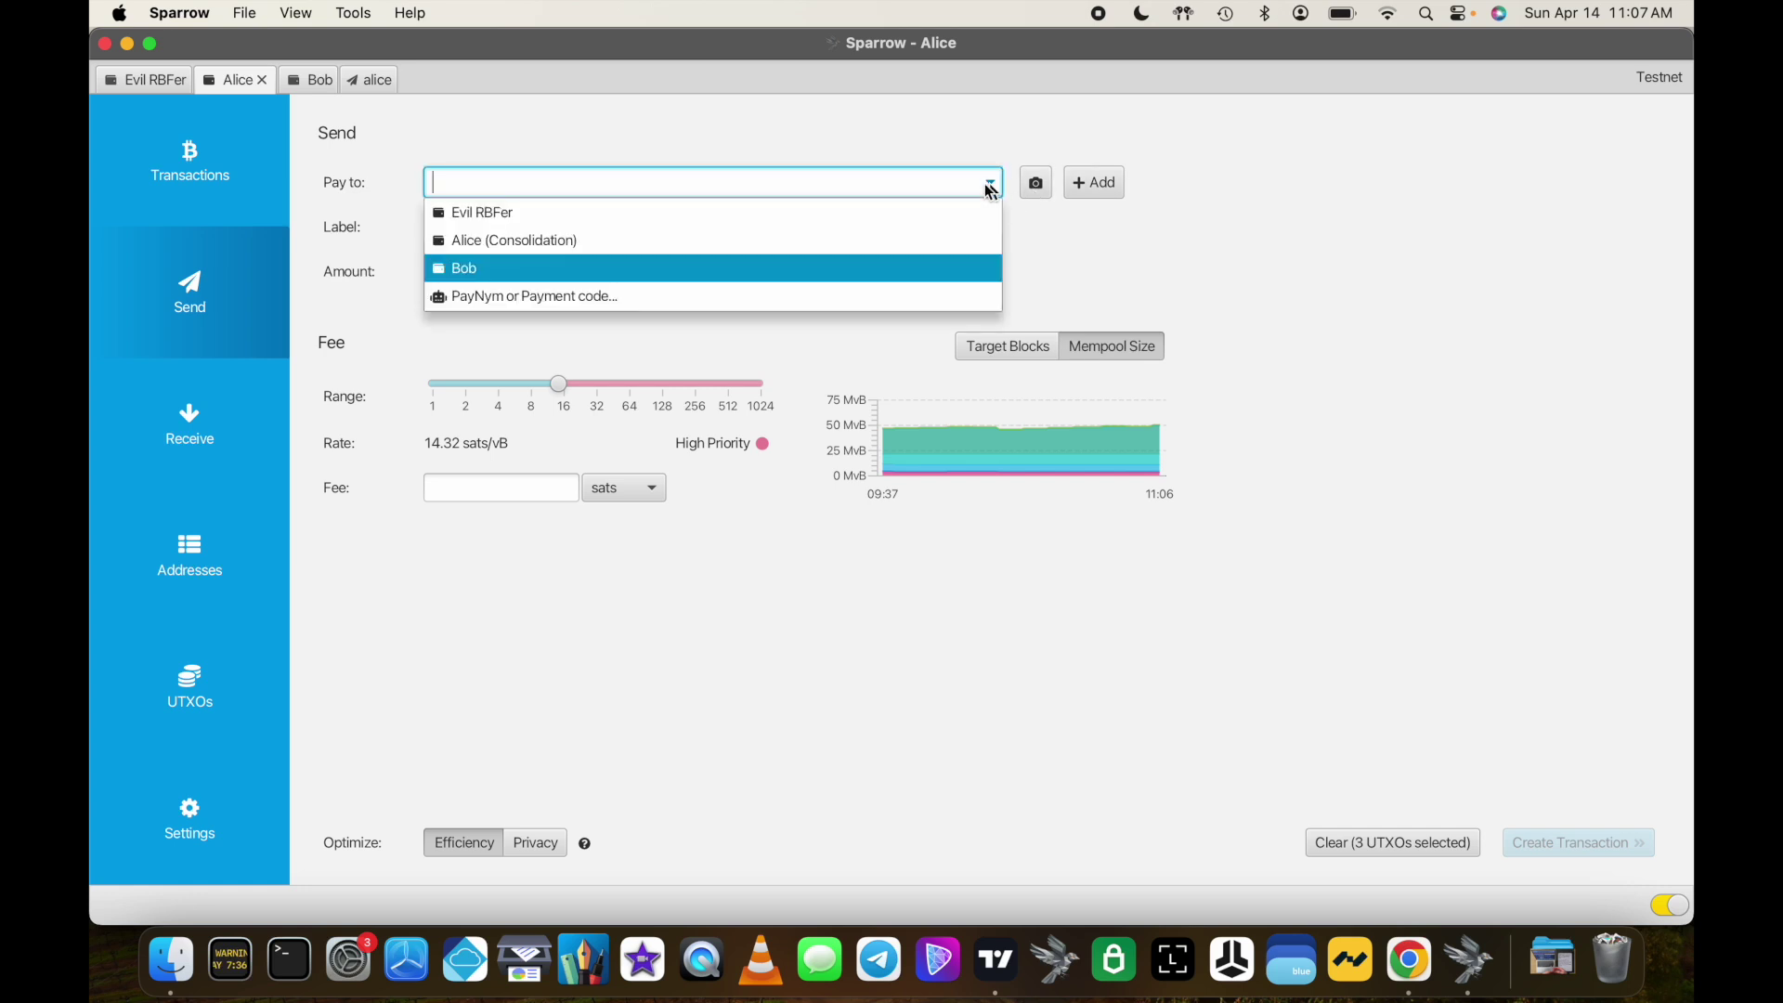
pyautogui.click(500, 271)
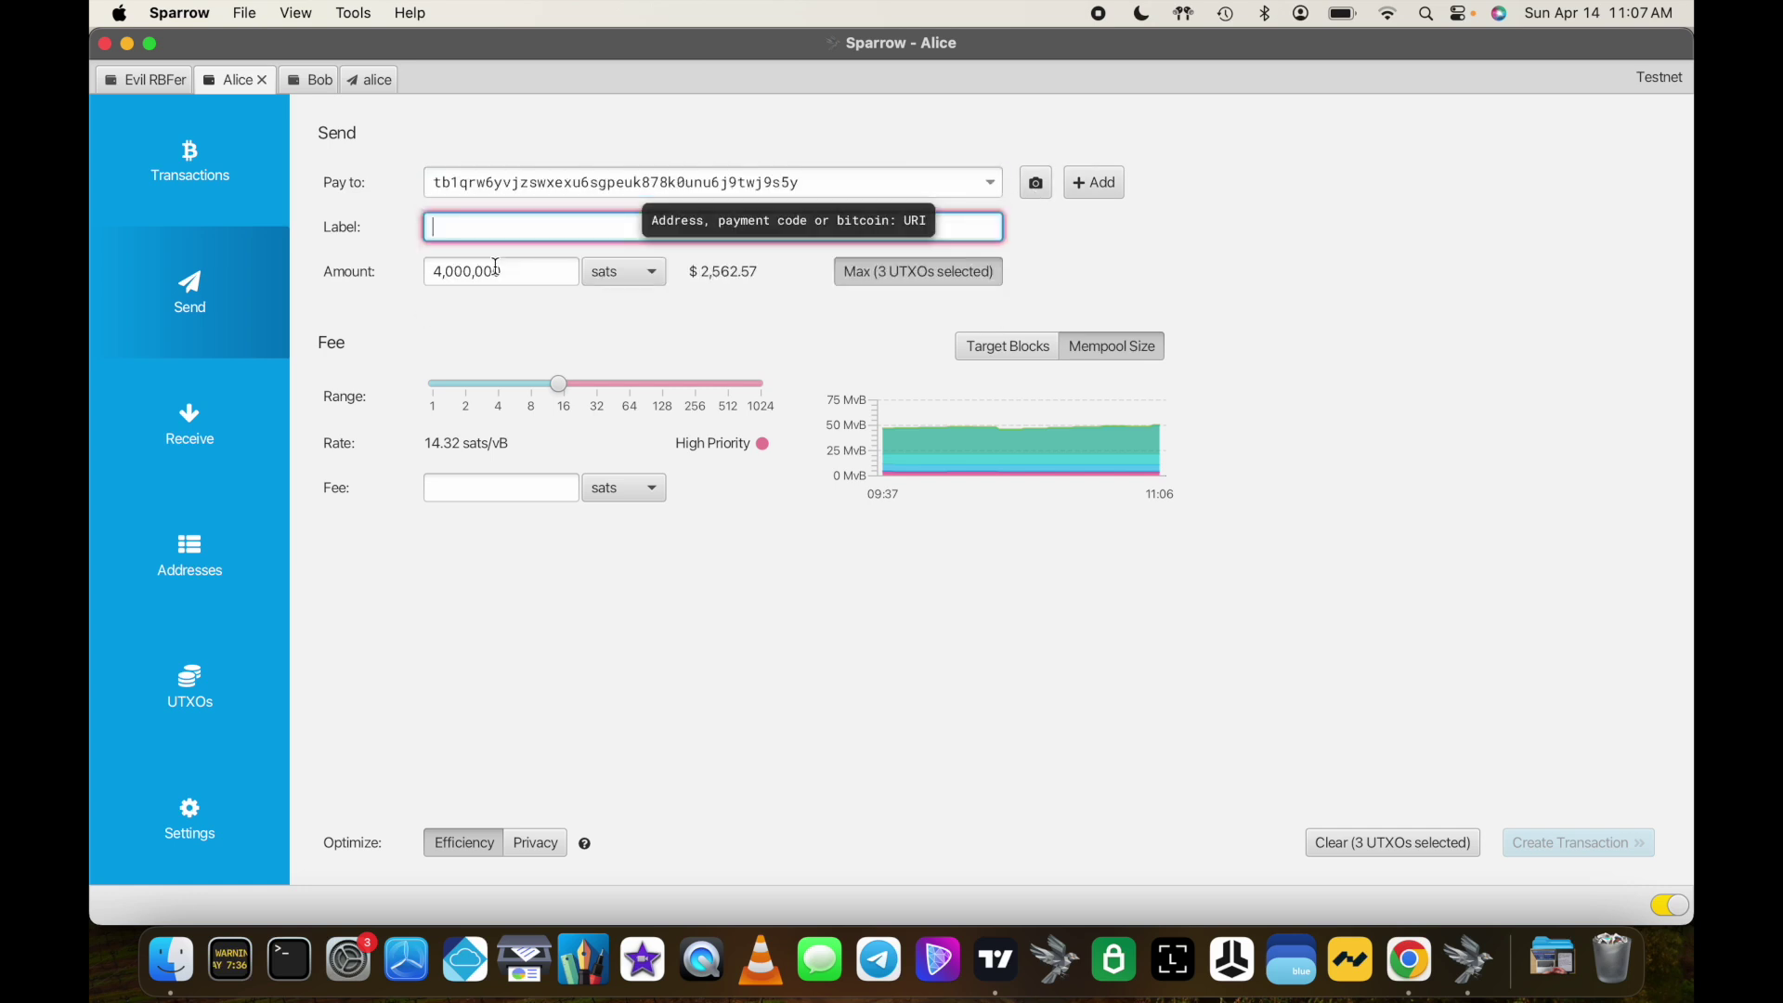
pyautogui.write('bob')
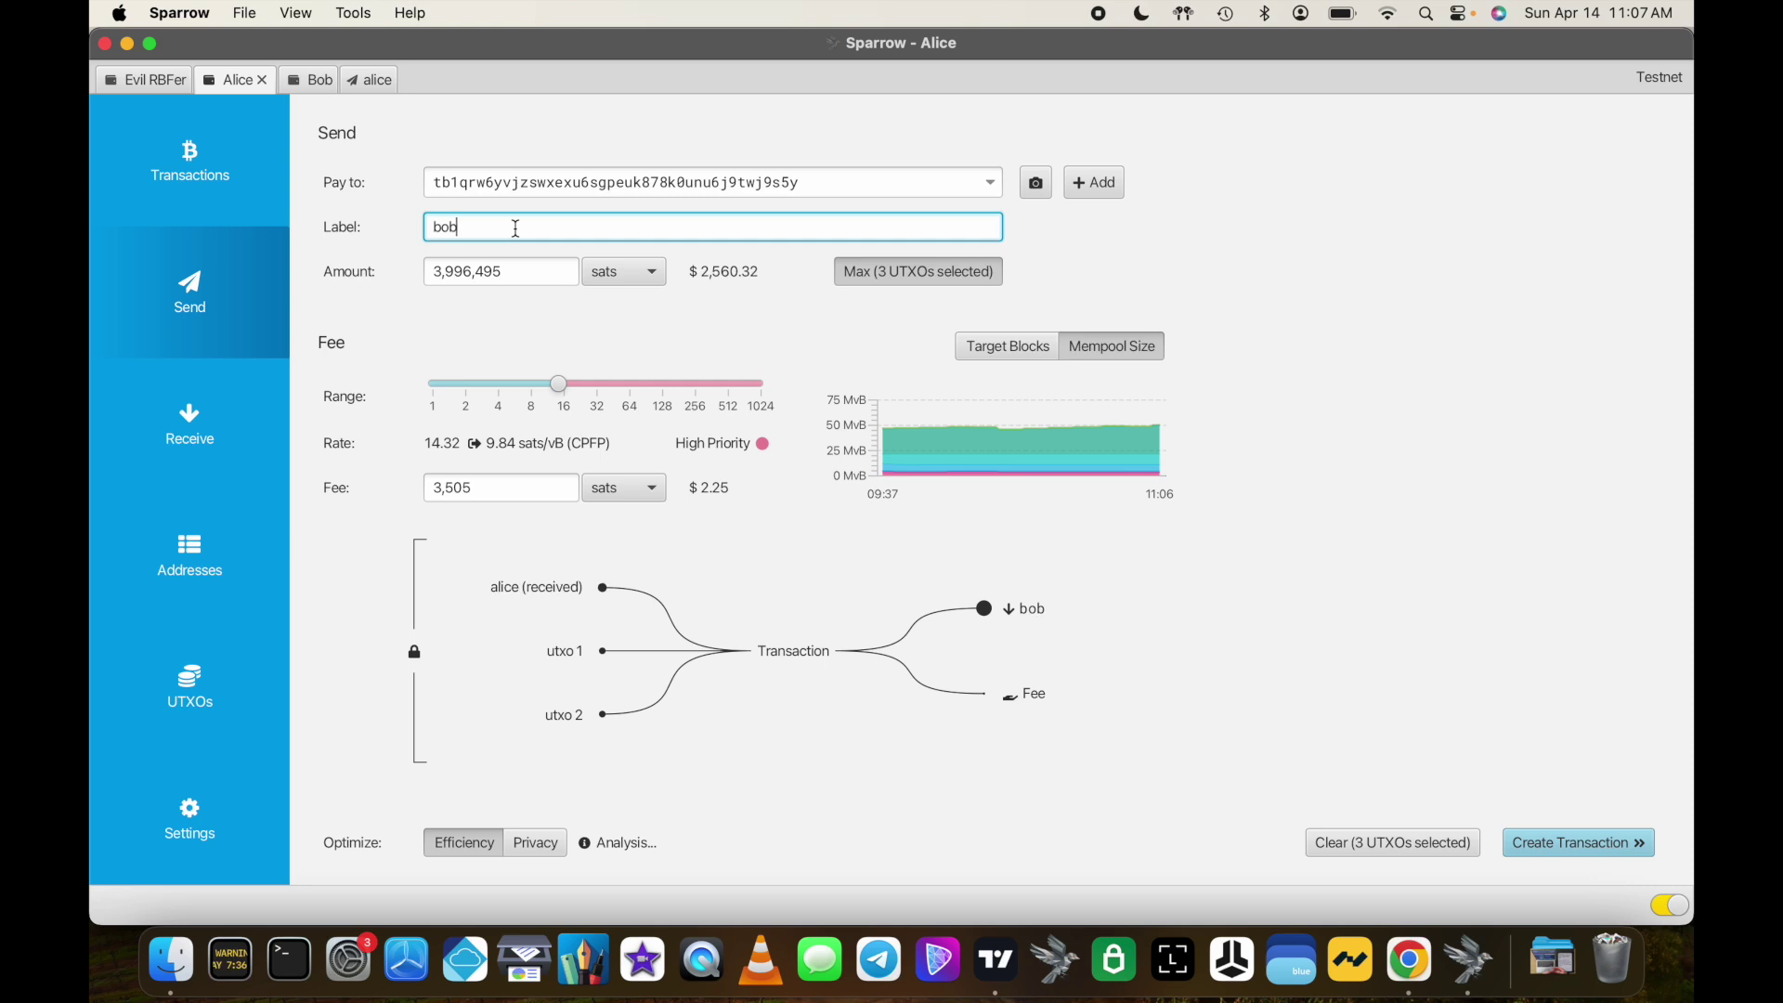
pyautogui.press('Tab')
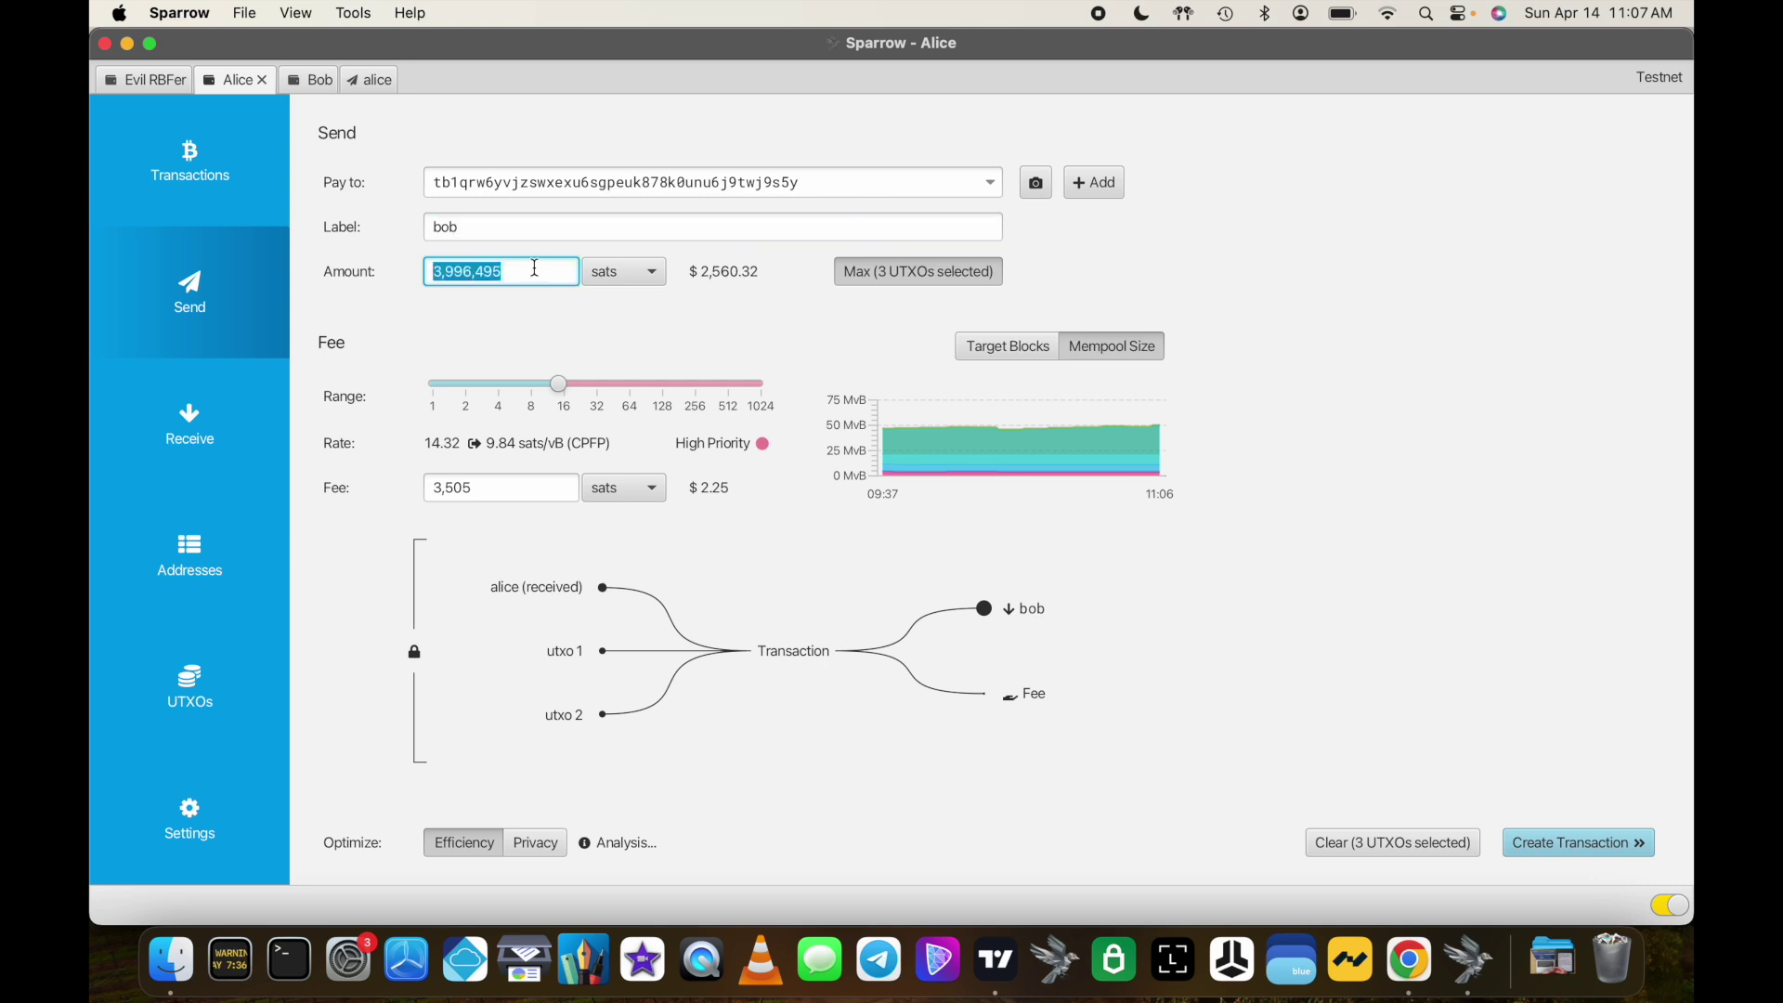
pyautogui.write('5000000')
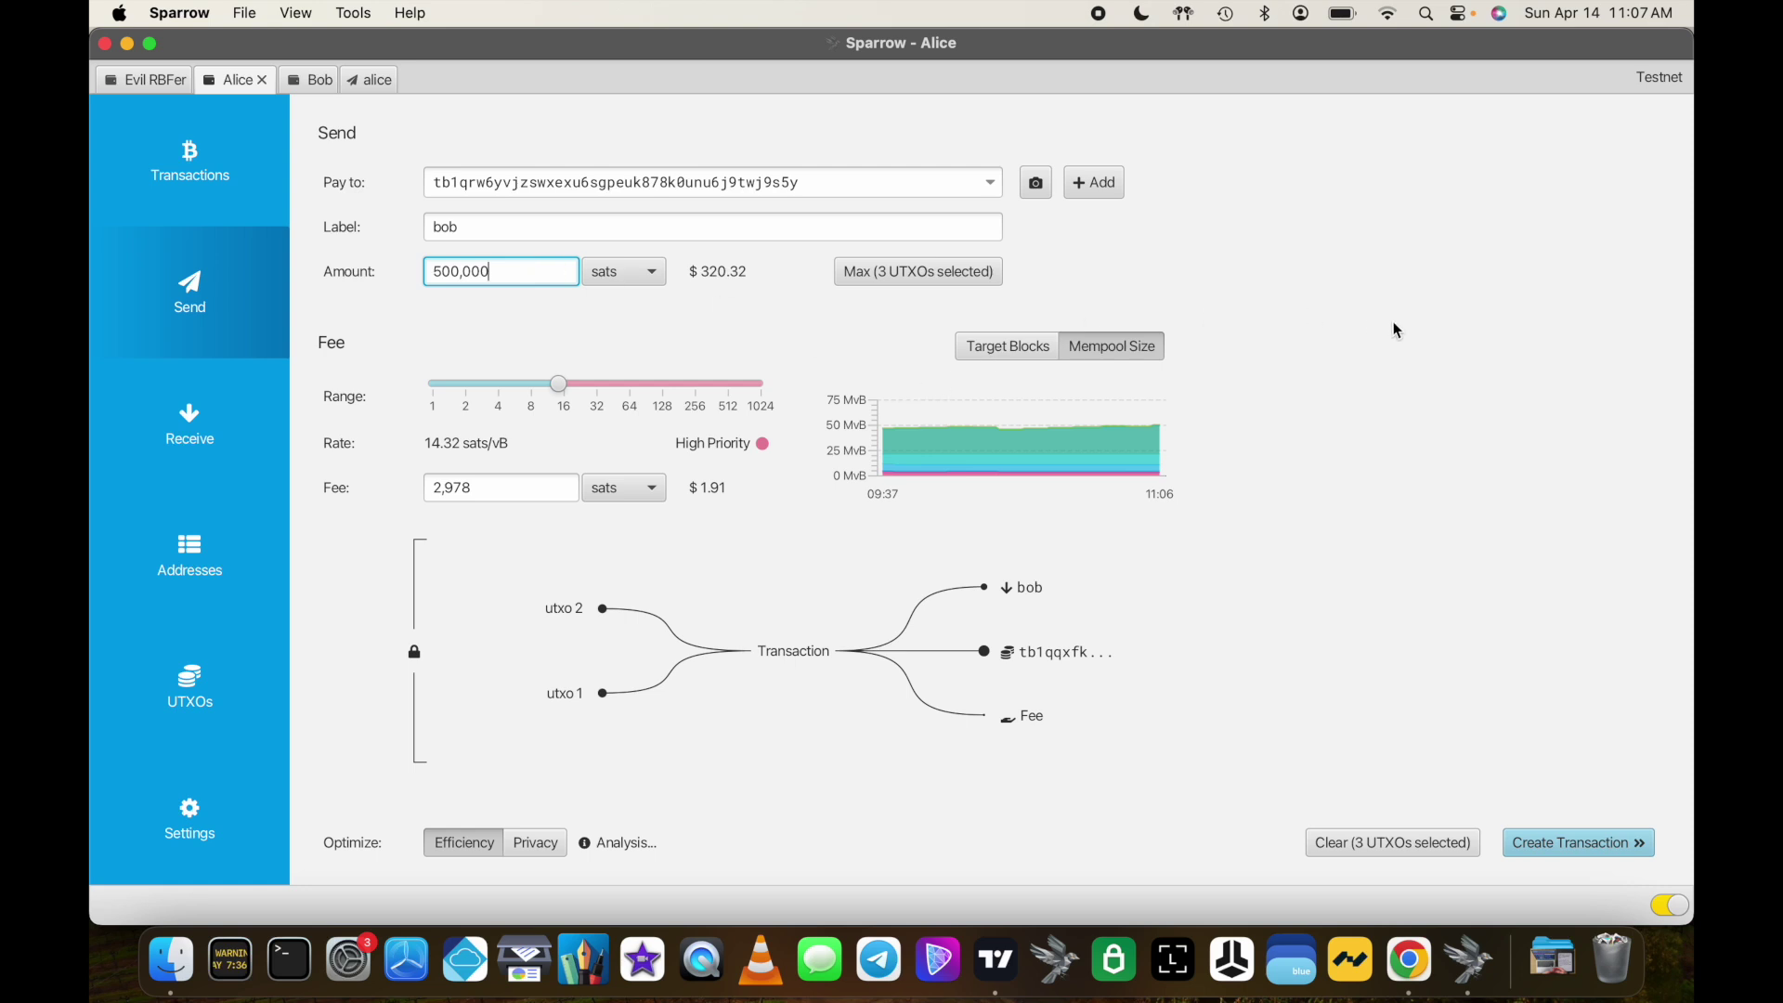
pyautogui.click(1269, 271)
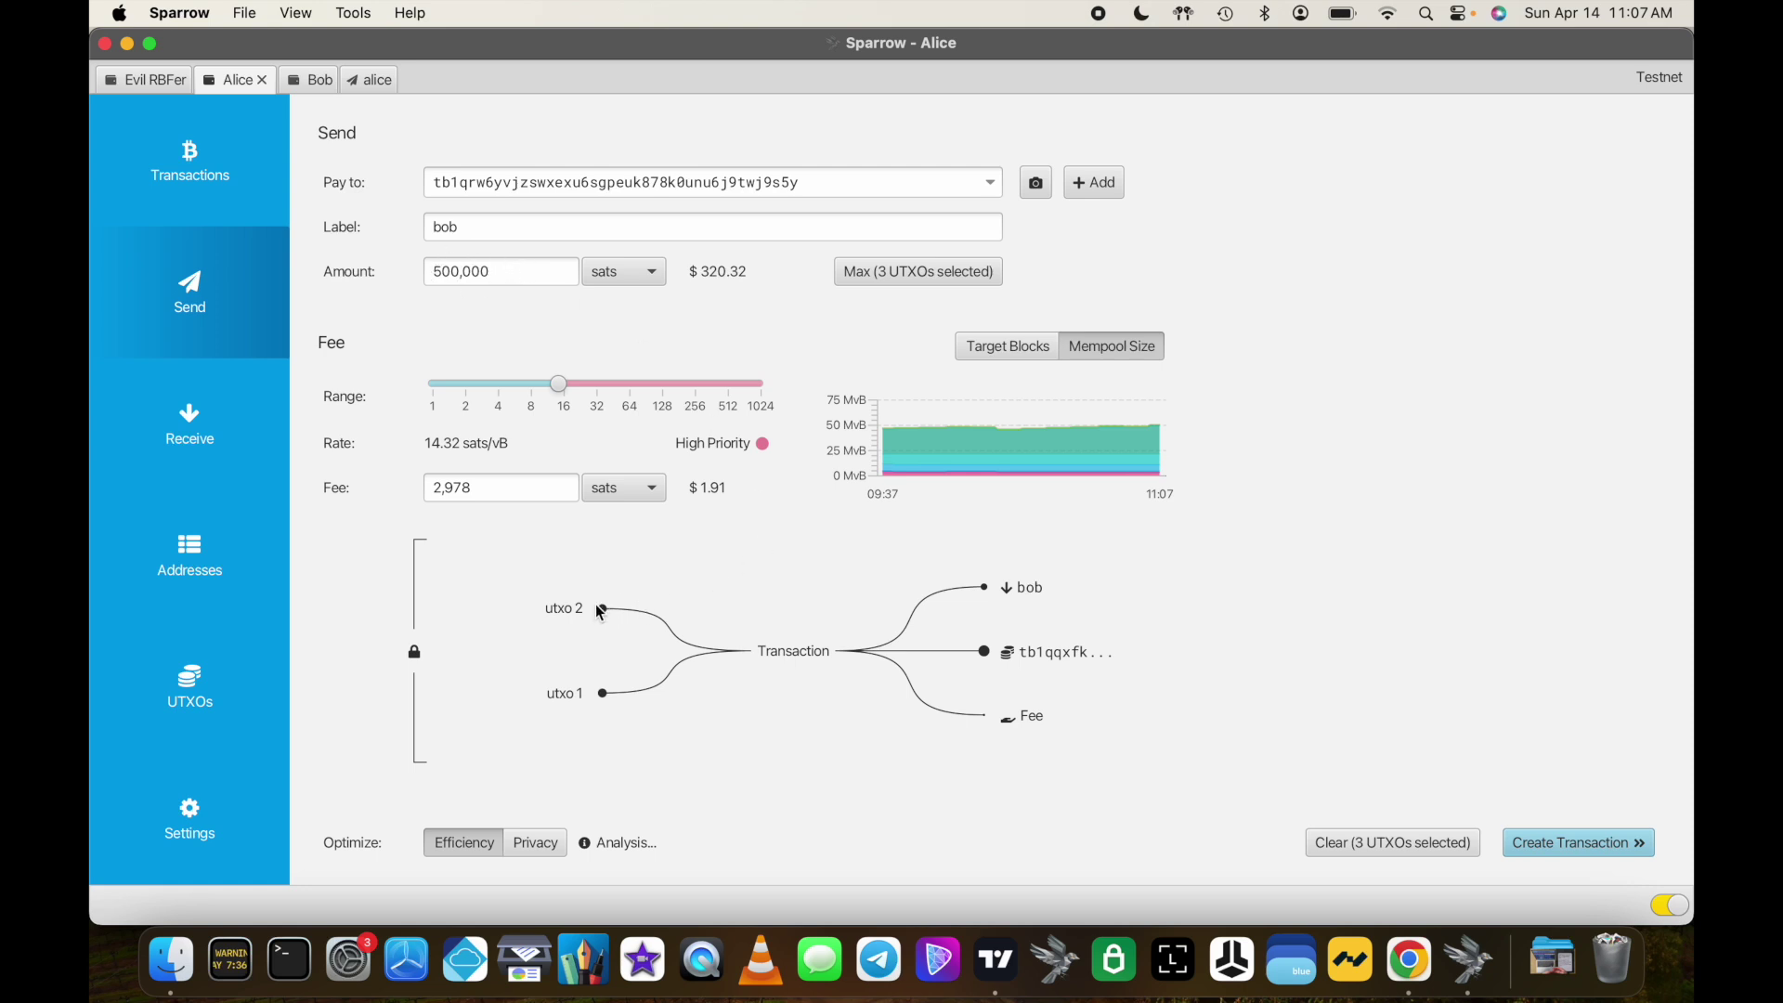
# Step: Add a second payment that sends the maximum remaining amount back to the Alice wallet as a consolidation
pyautogui.moveTo(565, 611)
pyautogui.click(1110, 189)
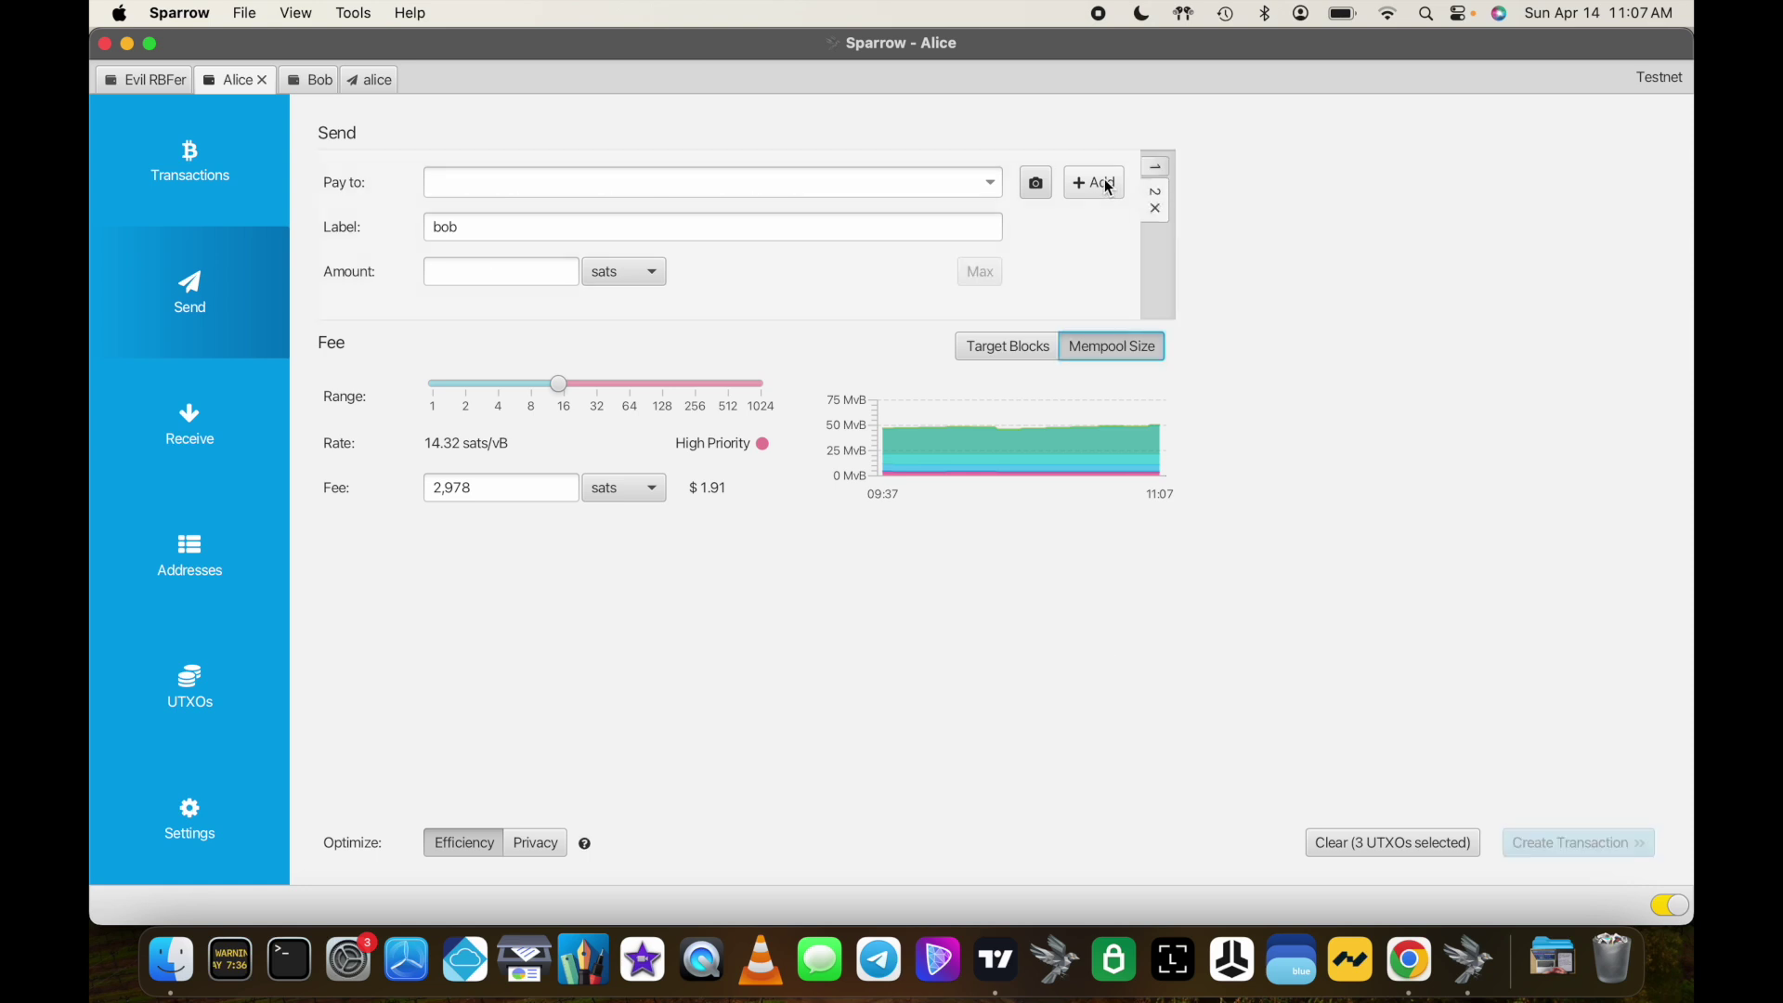
pyautogui.click(990, 185)
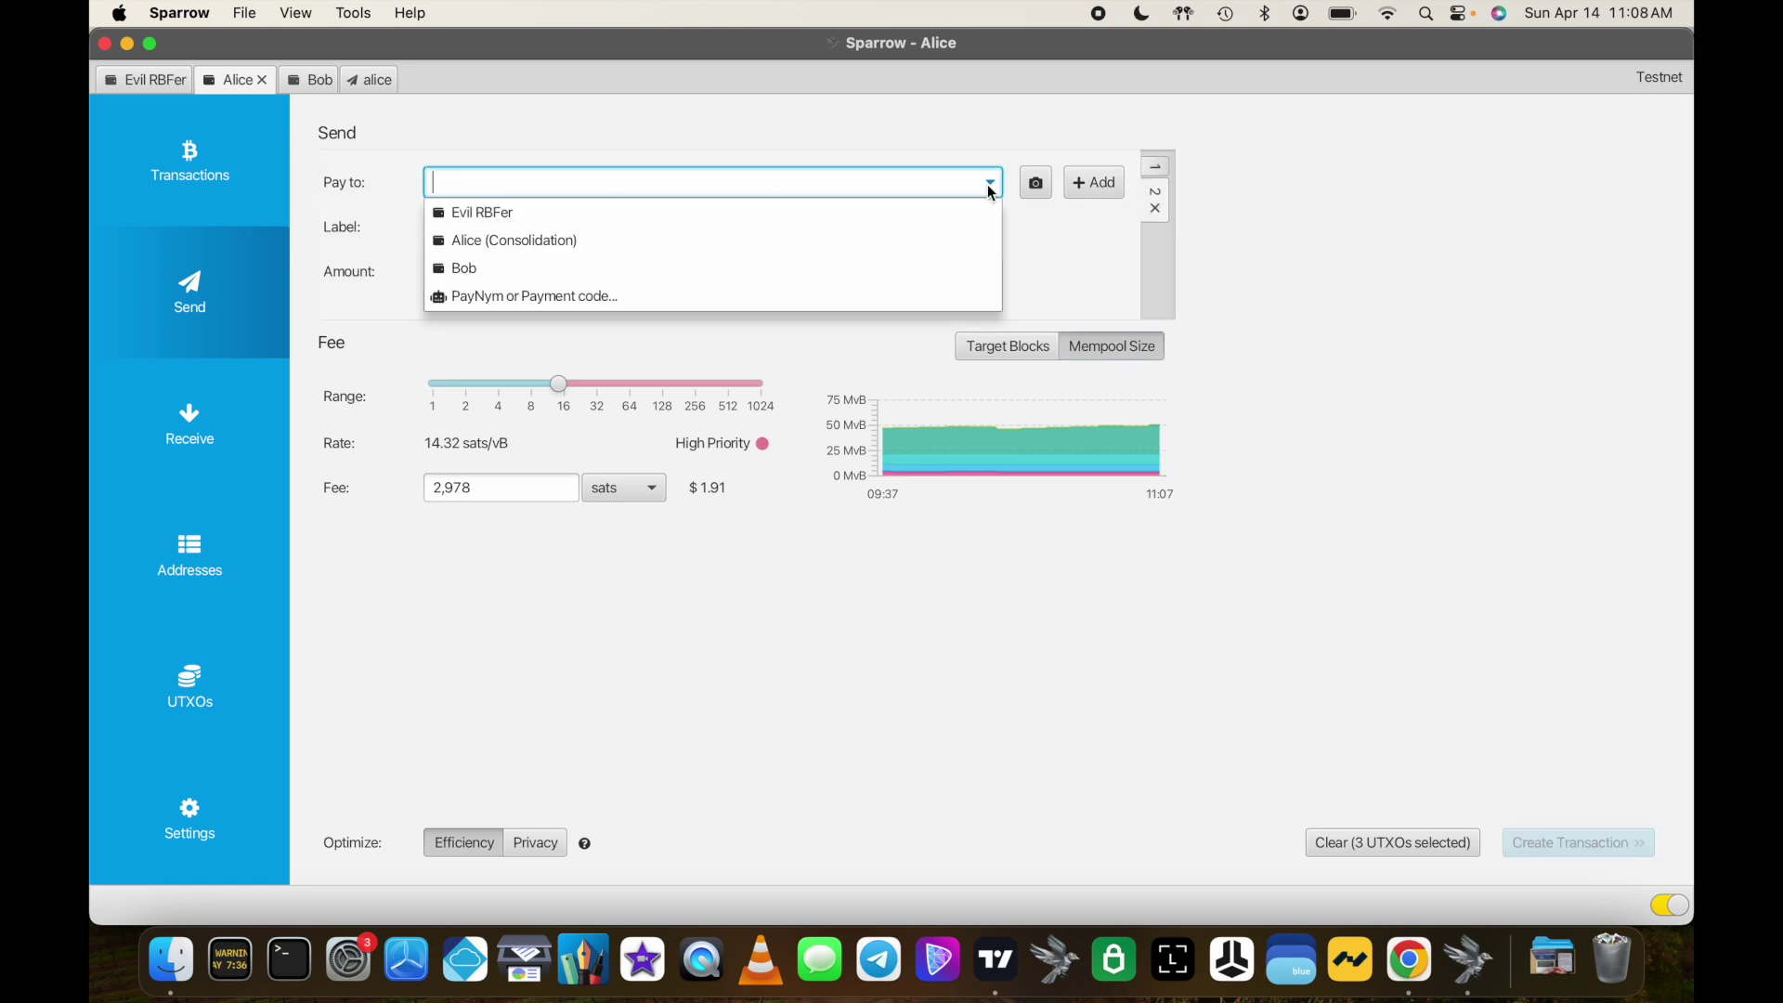
pyautogui.click(551, 241)
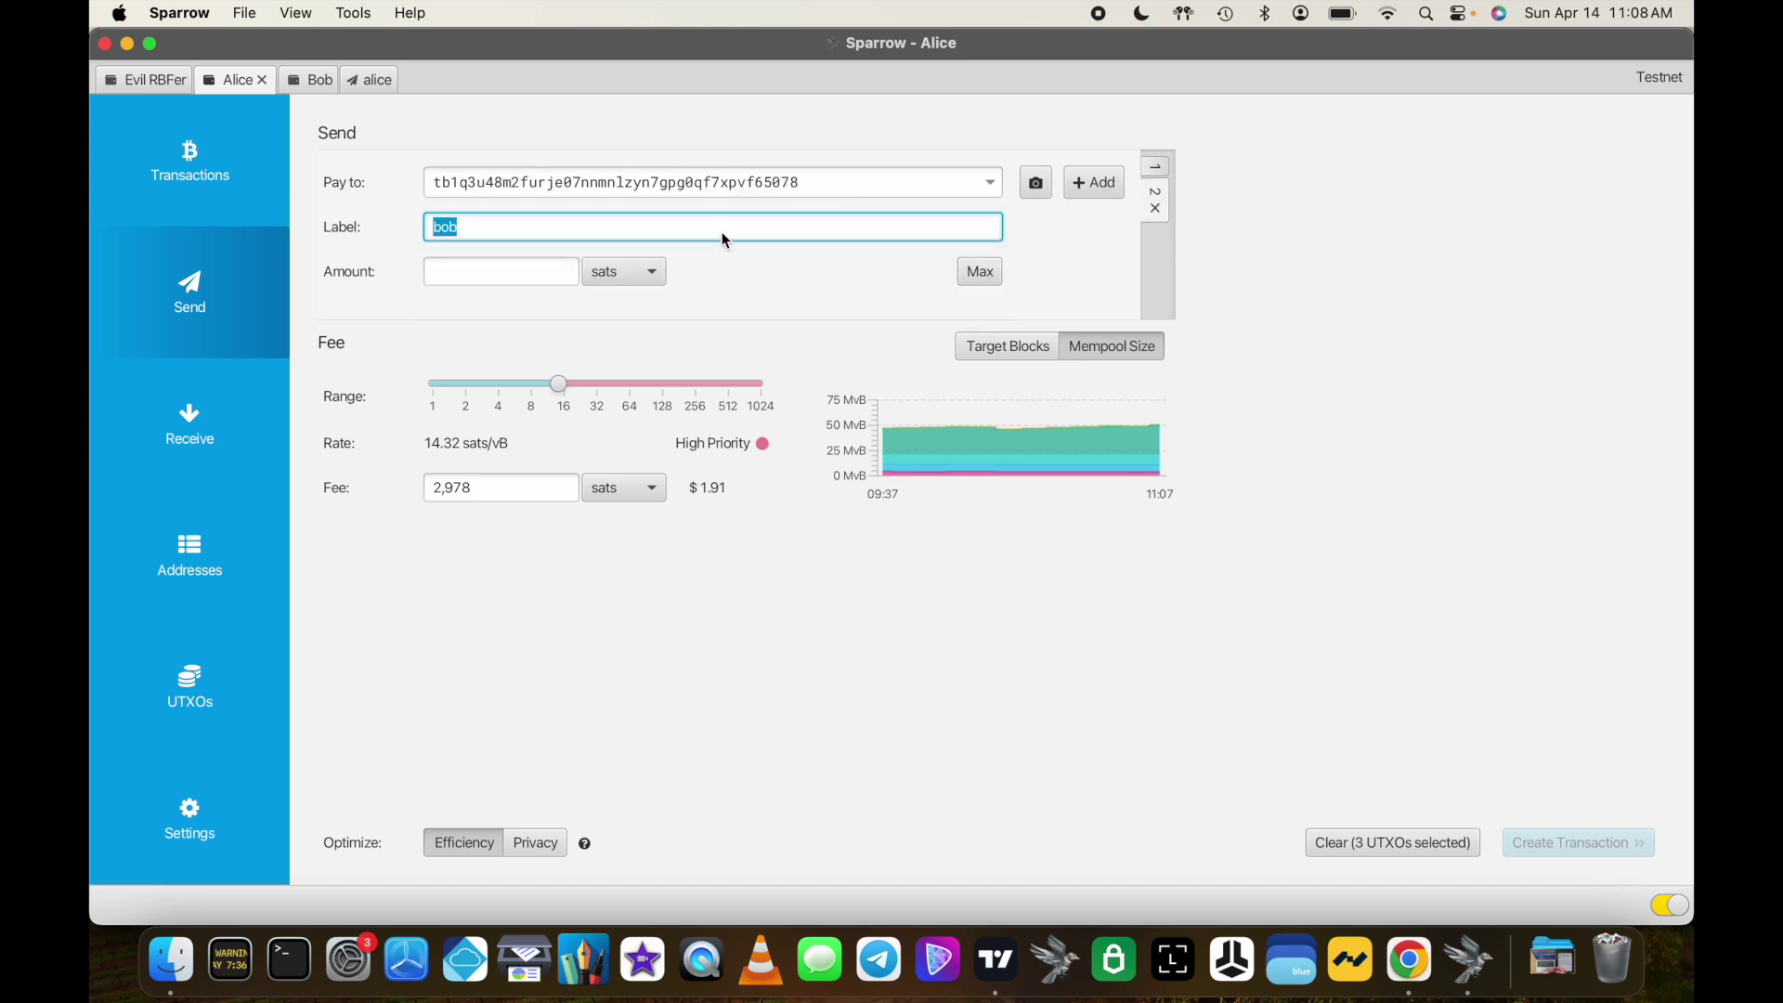
pyautogui.click(983, 272)
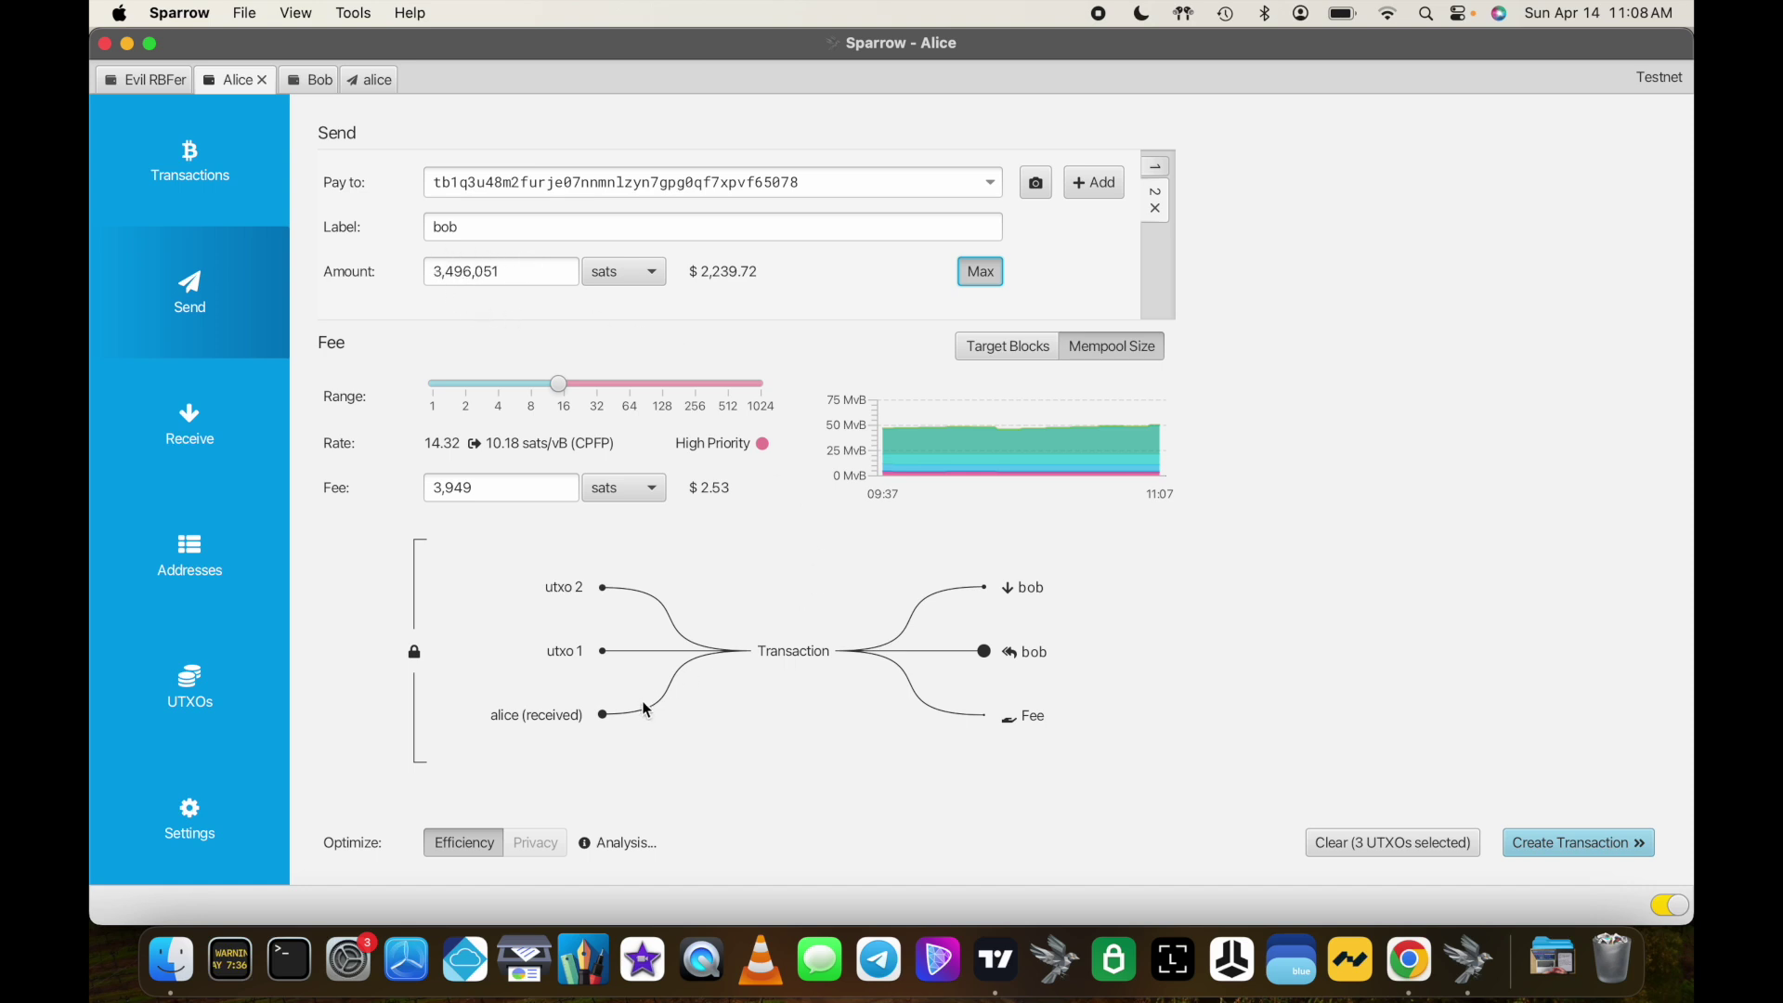
# Step: Switch back to the first payment, to Bob, and lower the transaction's fee rate to 8.14 sats/vB
pyautogui.moveTo(556, 725)
pyautogui.click(1156, 169)
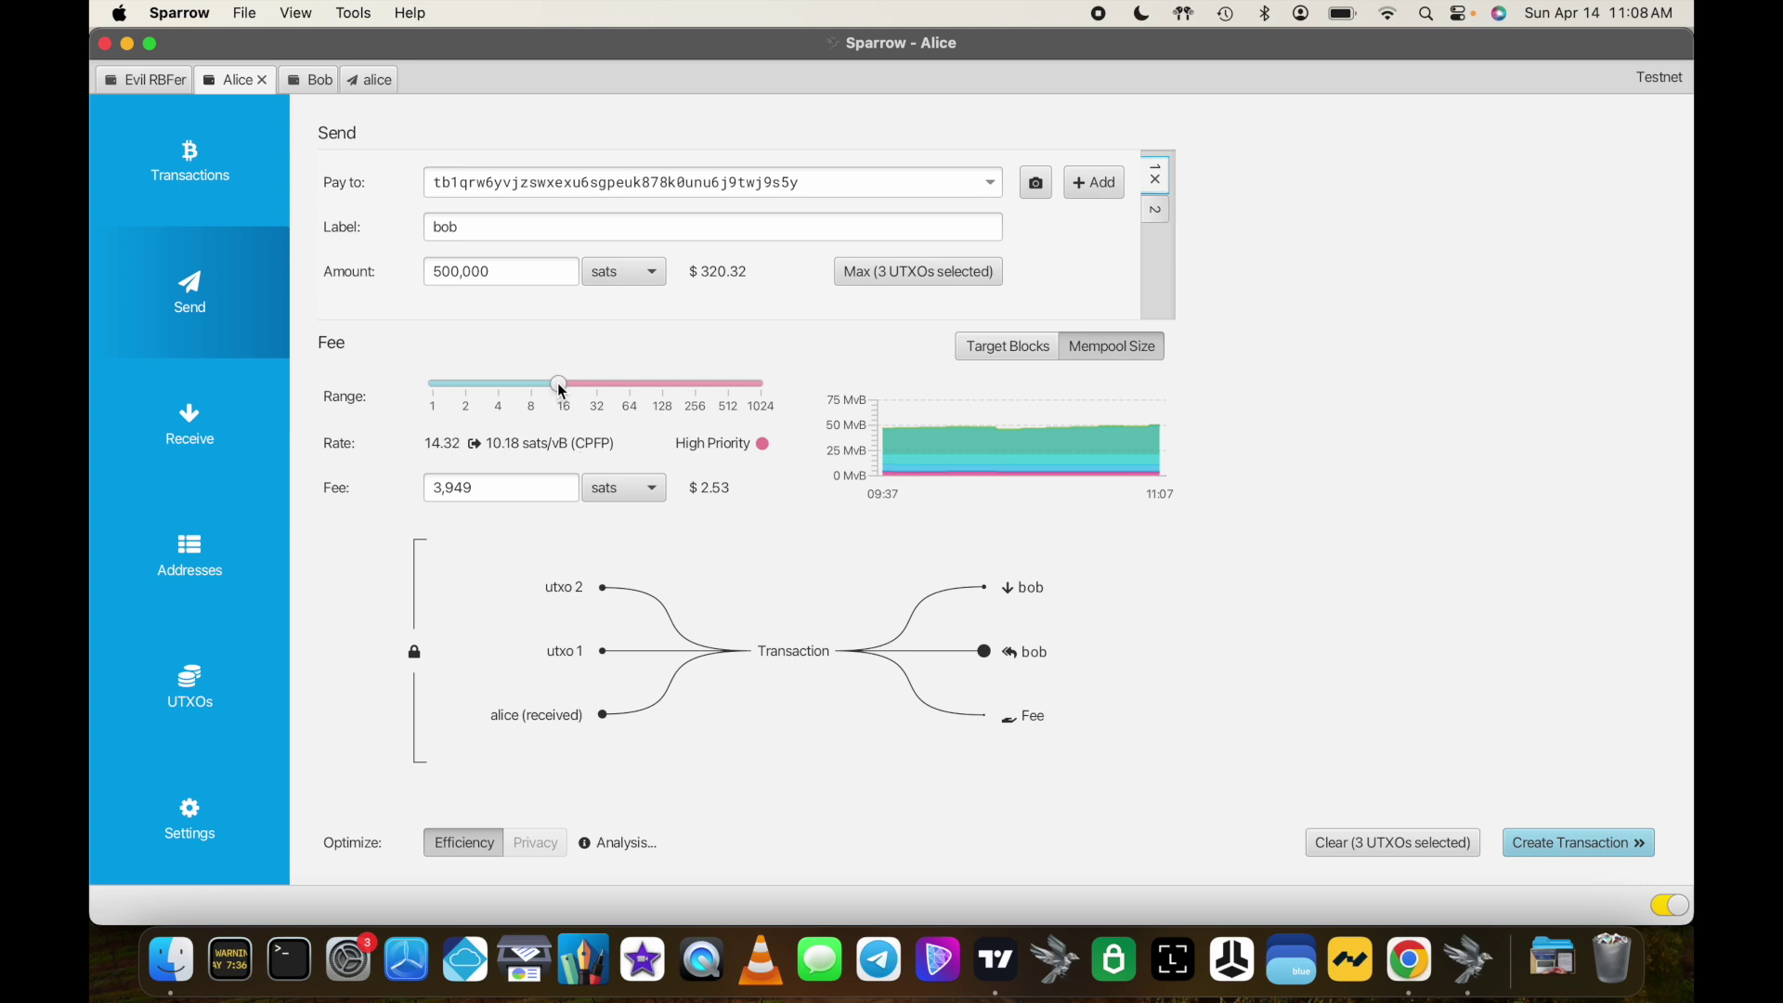
pyautogui.moveTo(560, 383); pyautogui.dragTo(535, 397)
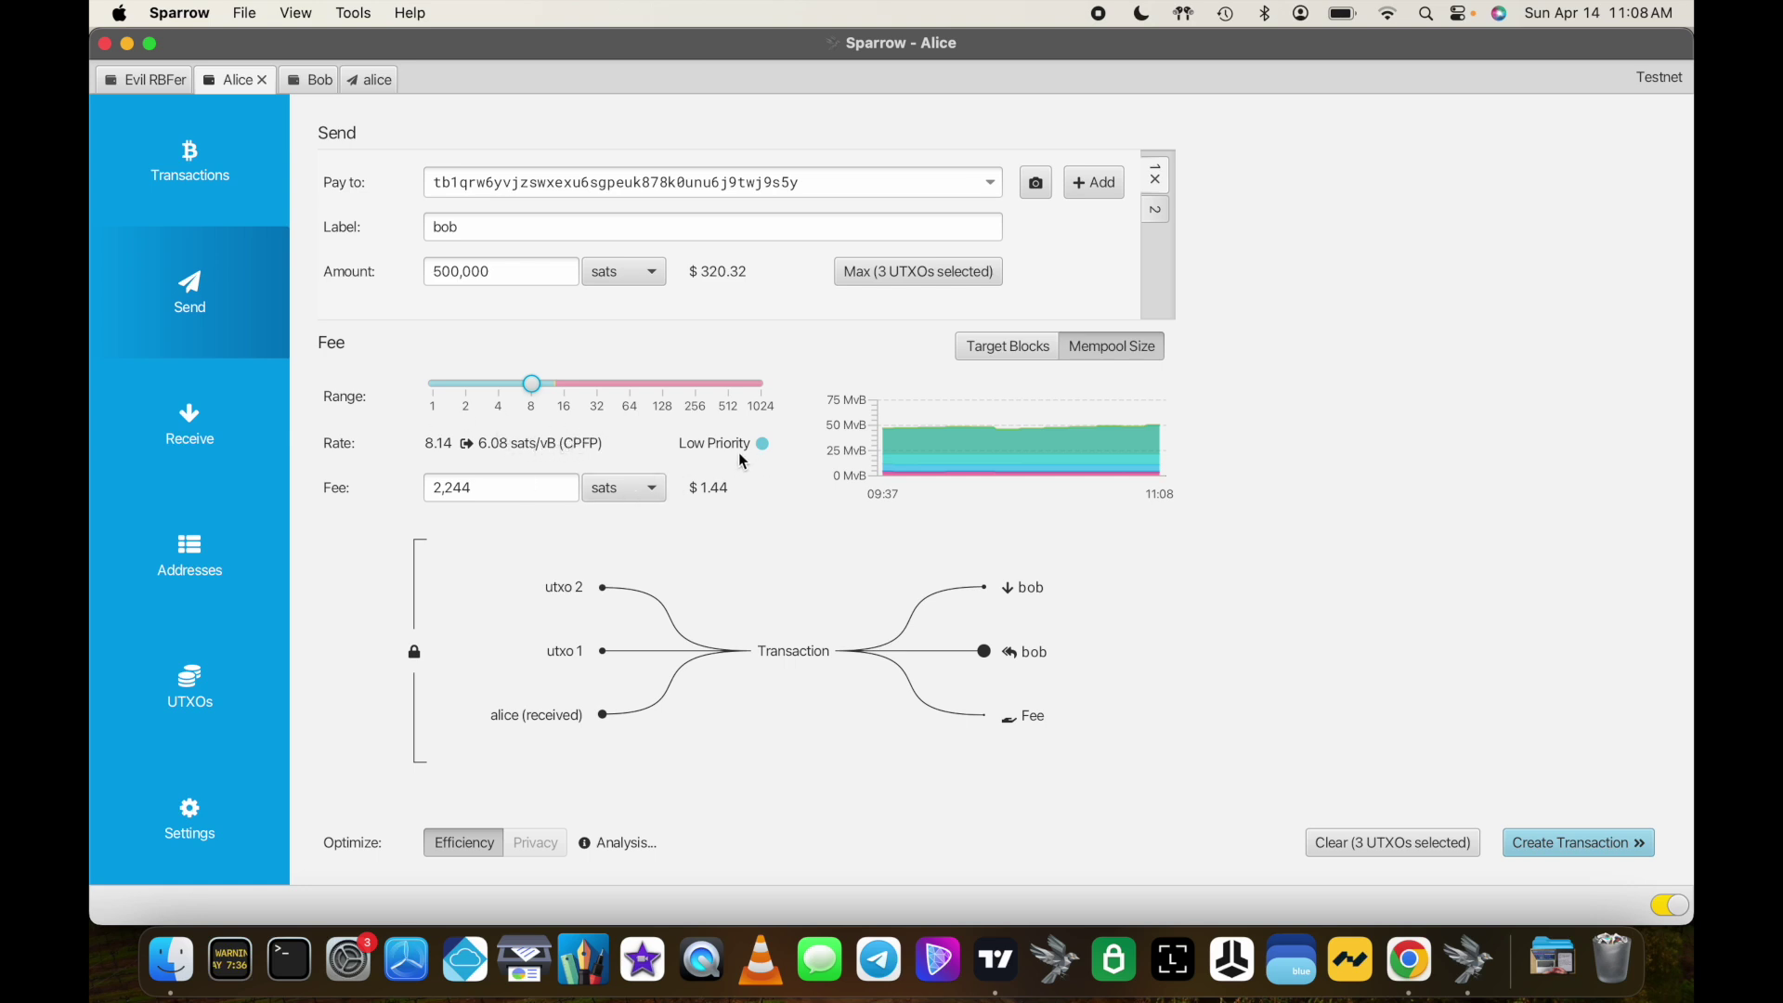
# Step: Create the two-output transaction from the Alice wallet, finalize and sign it, and broadcast it to the network
pyautogui.click(1581, 842)
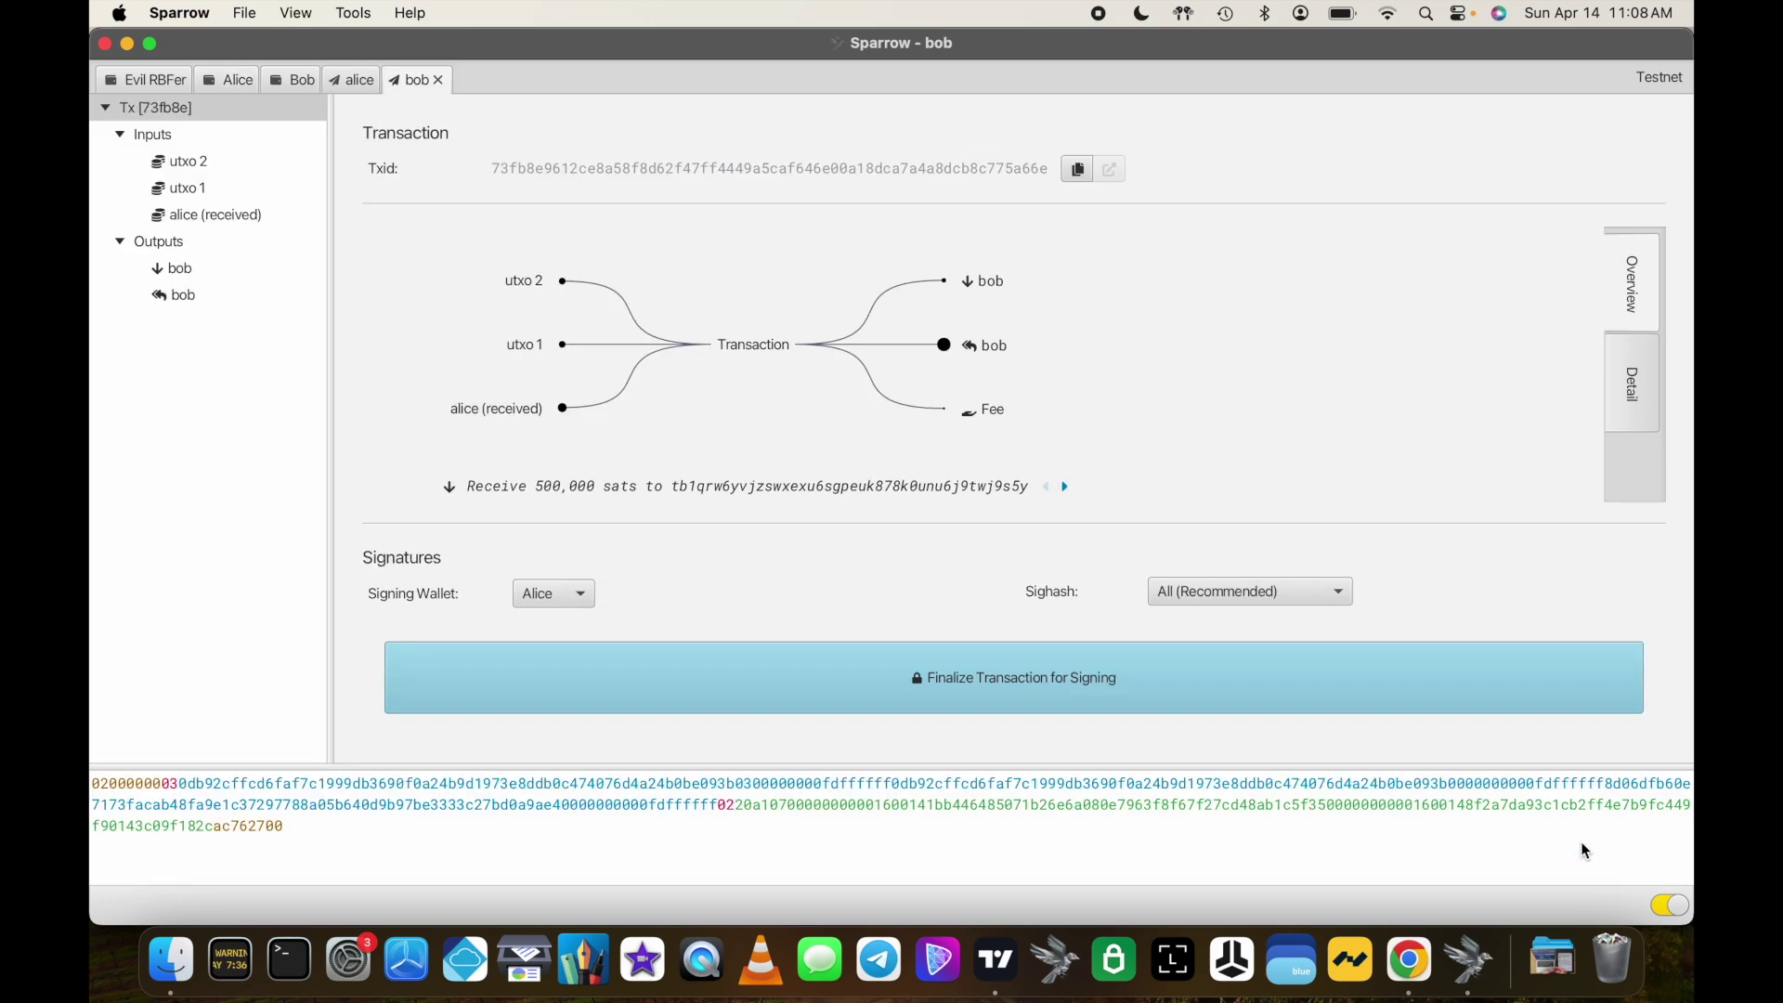
pyautogui.click(1038, 686)
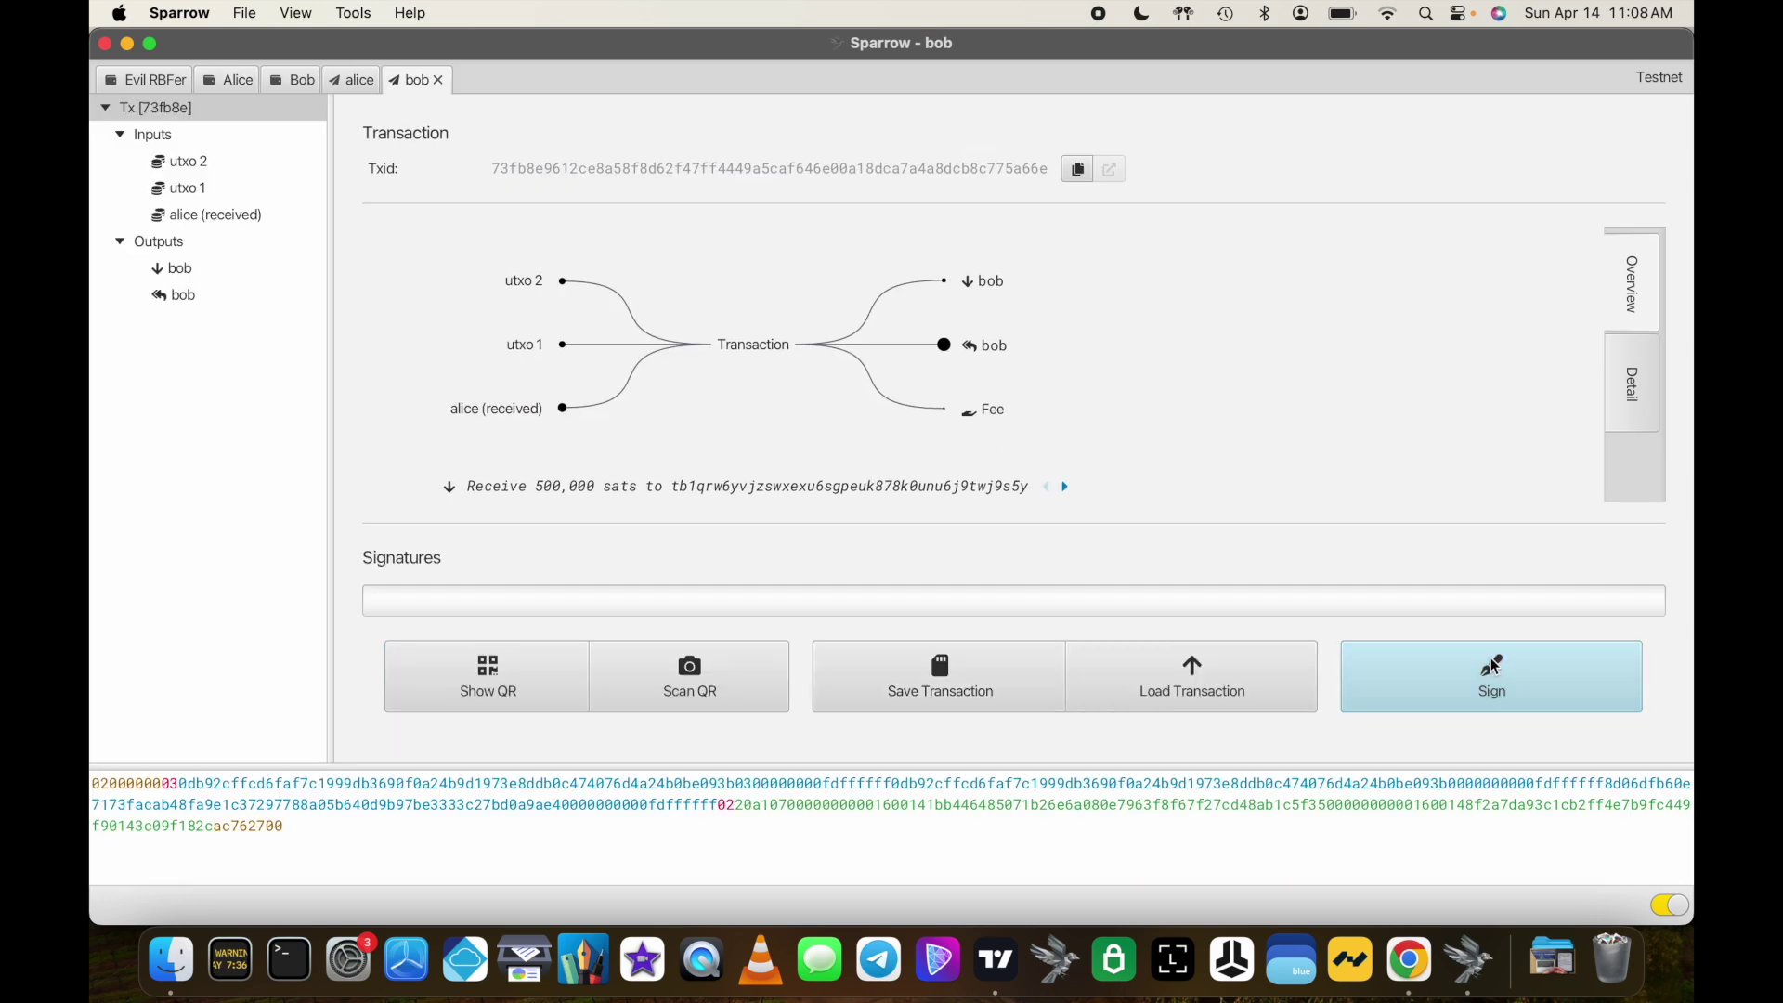
pyautogui.click(1473, 687)
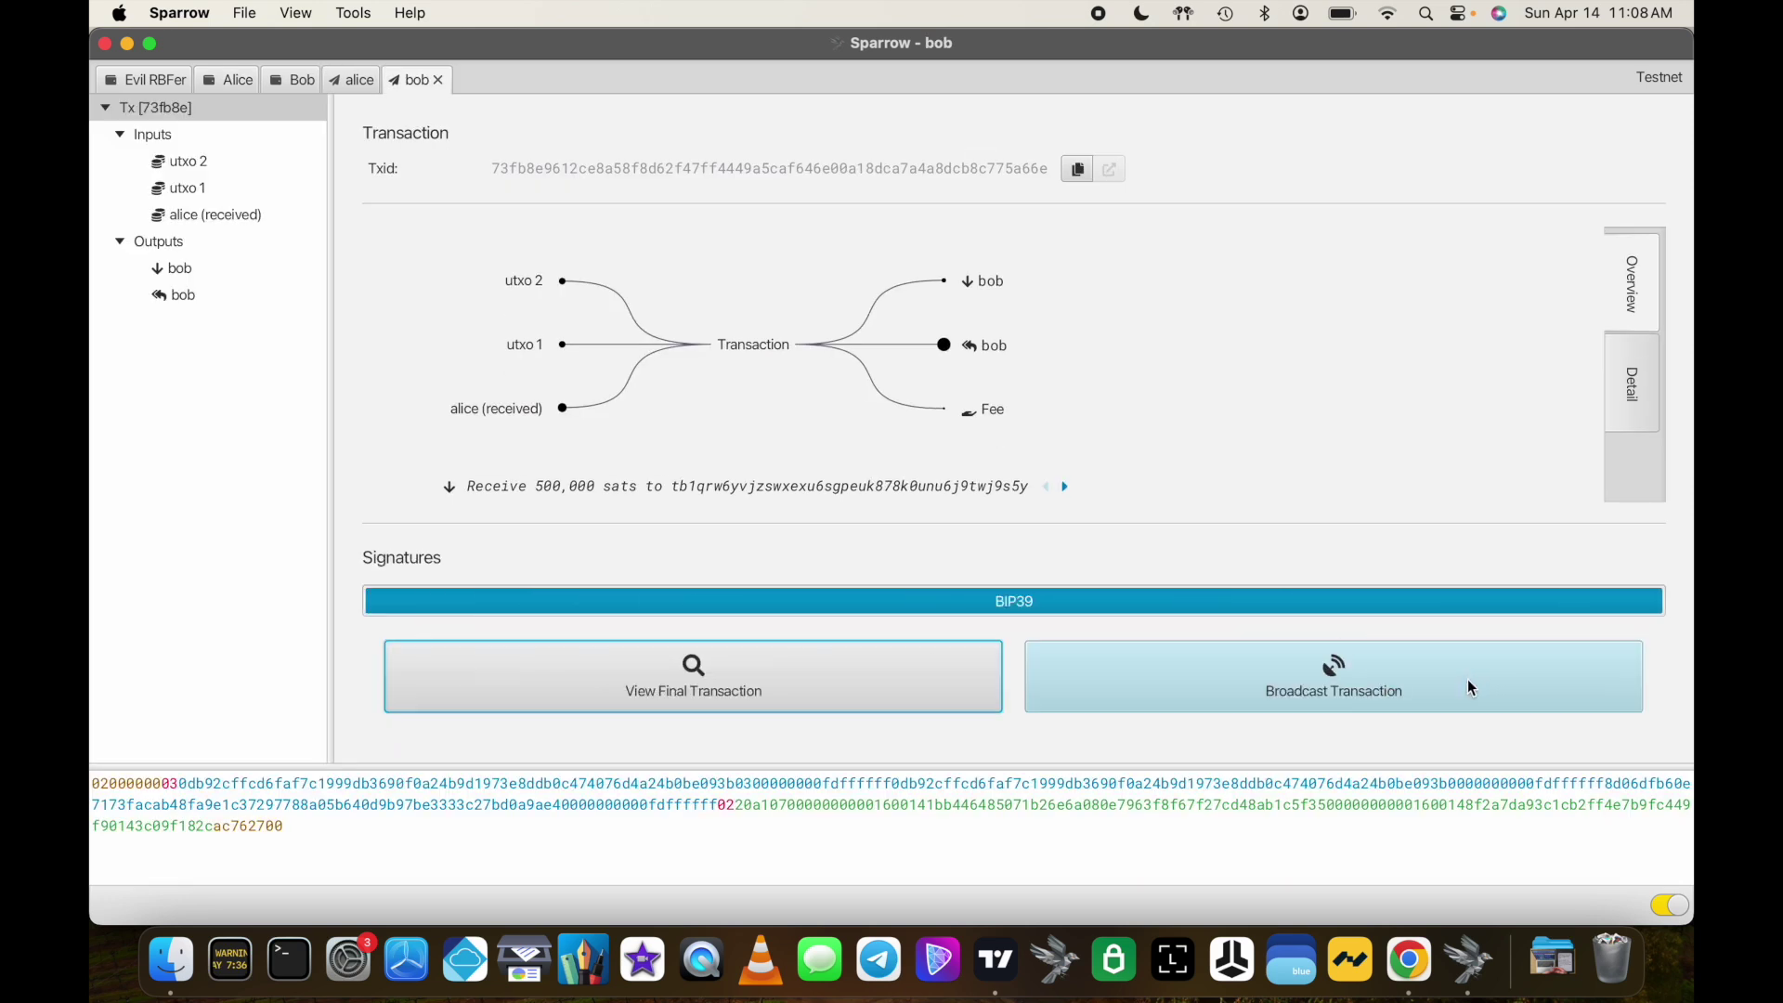
pyautogui.click(1332, 688)
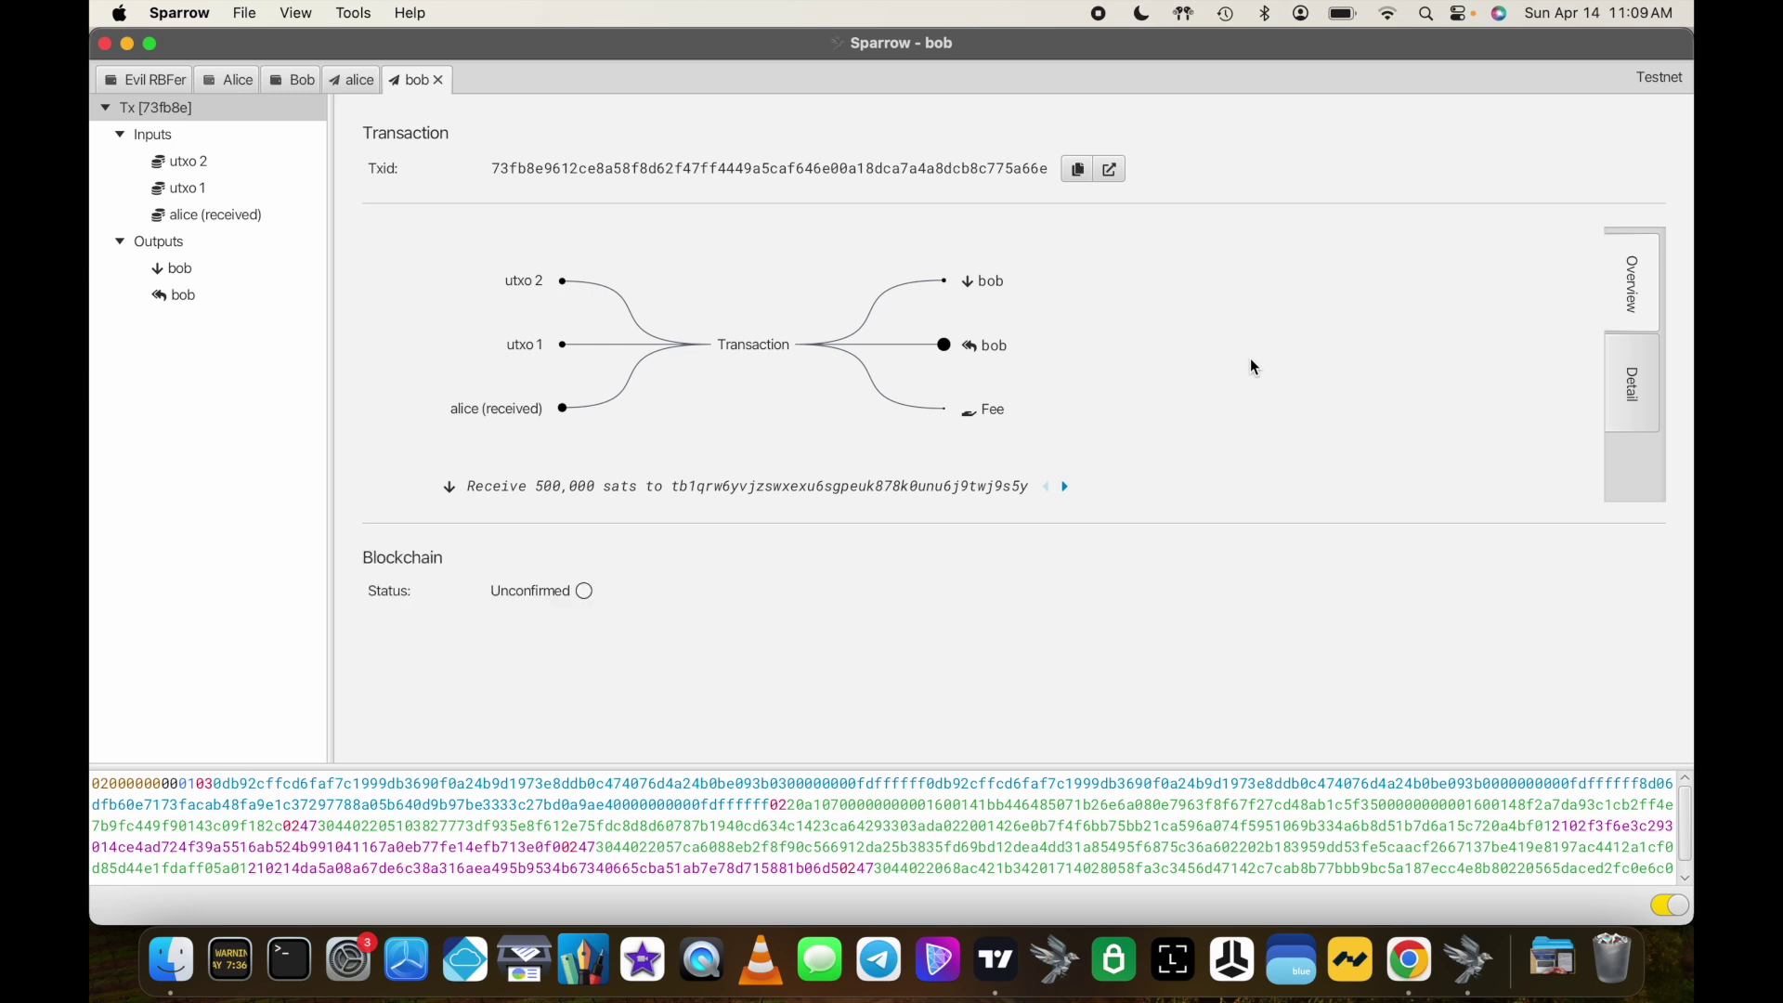
# Step: Open the broadcast transaction in the block explorer and examine its fee rate and the inputs and outputs in the flow diagram
pyautogui.click(1113, 169)
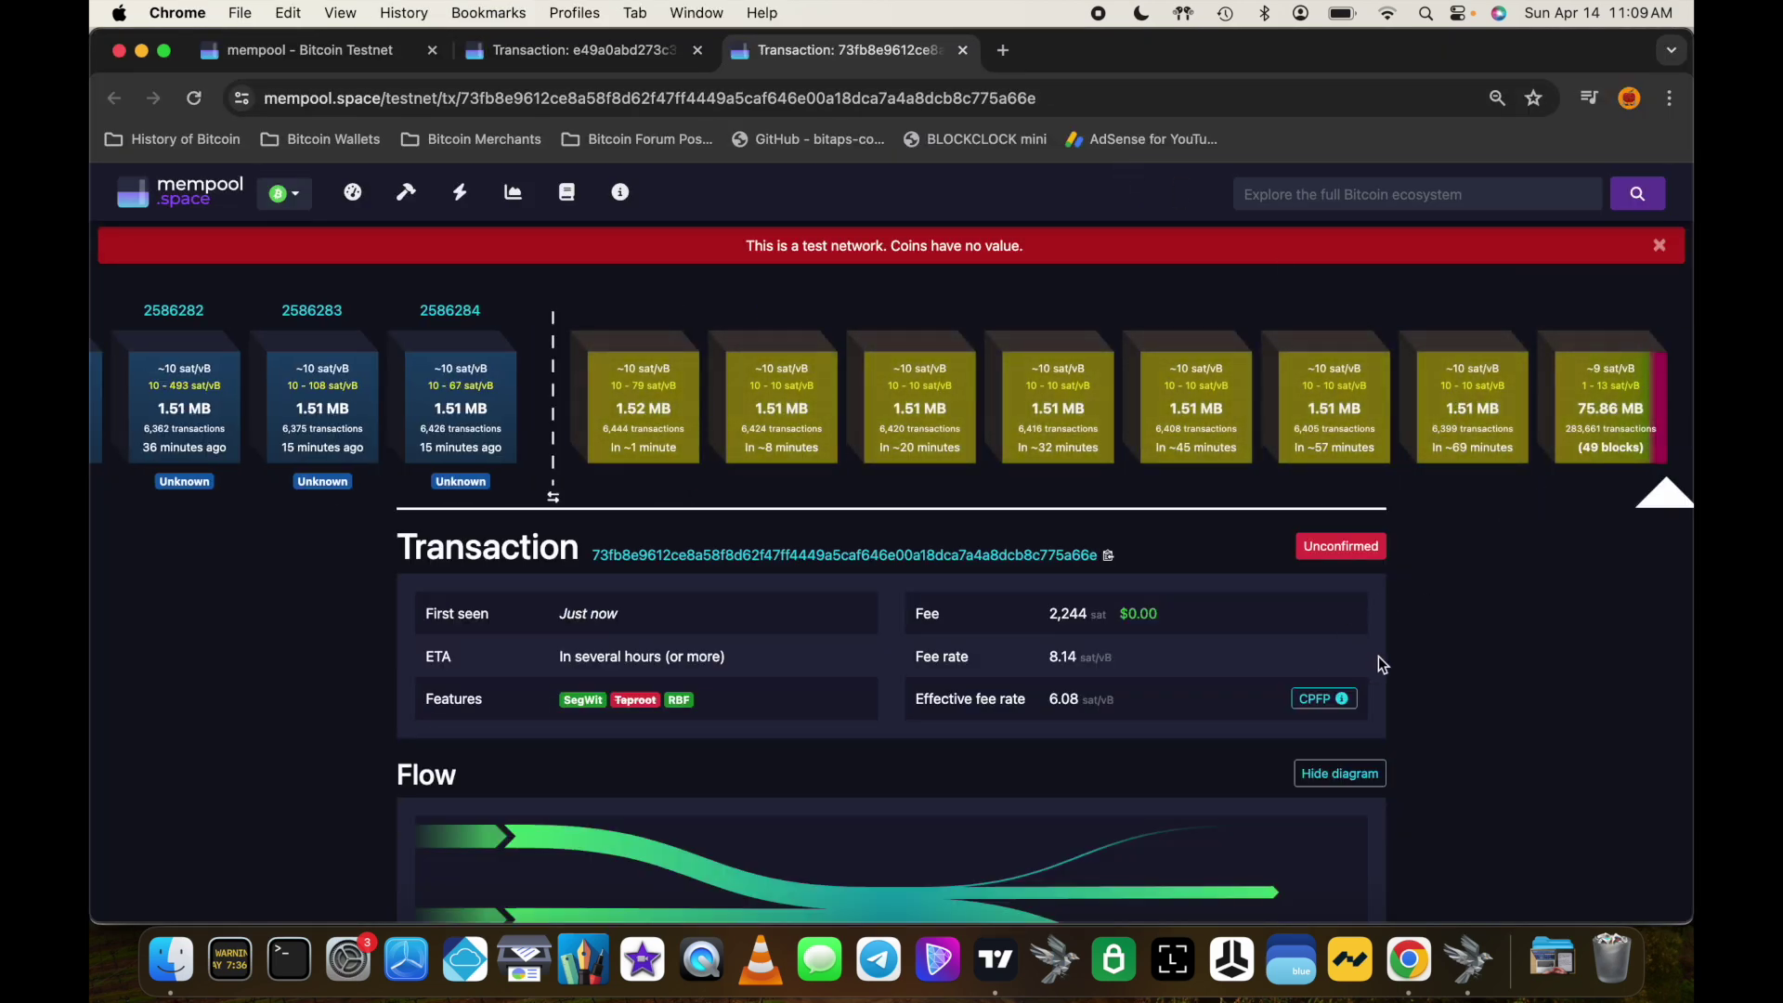
pyautogui.scroll(-3, 1383, 665)
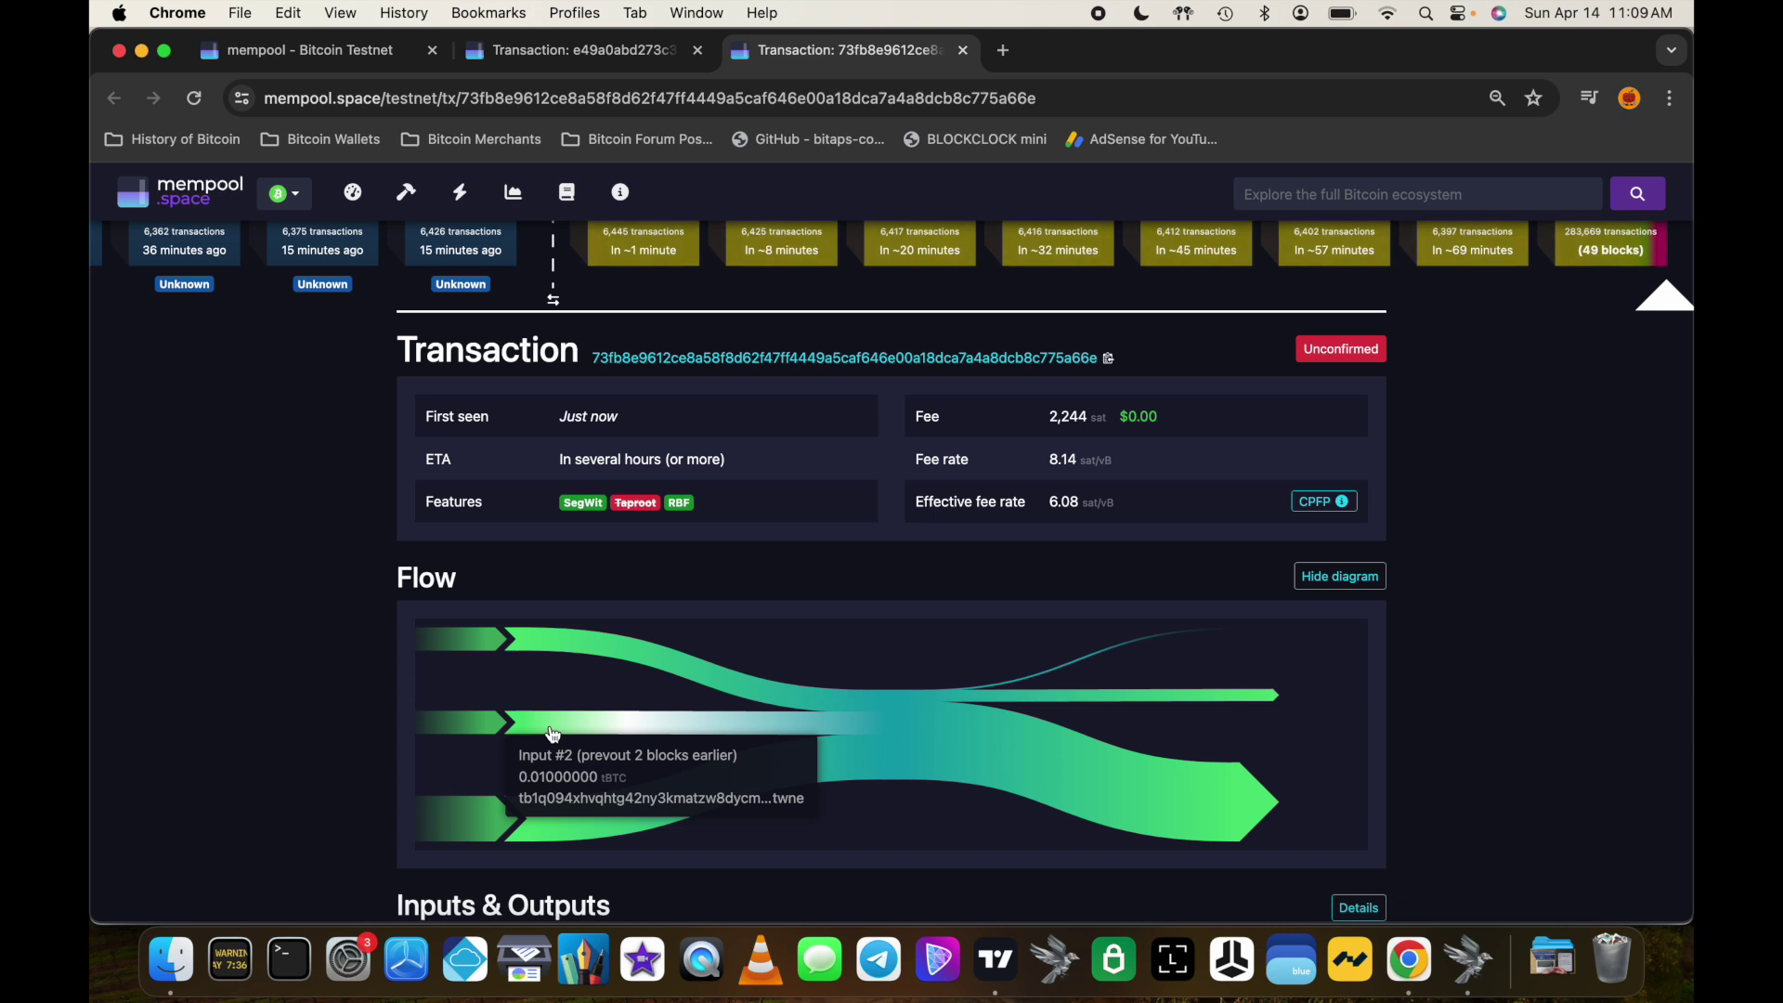
pyautogui.moveTo(555, 828)
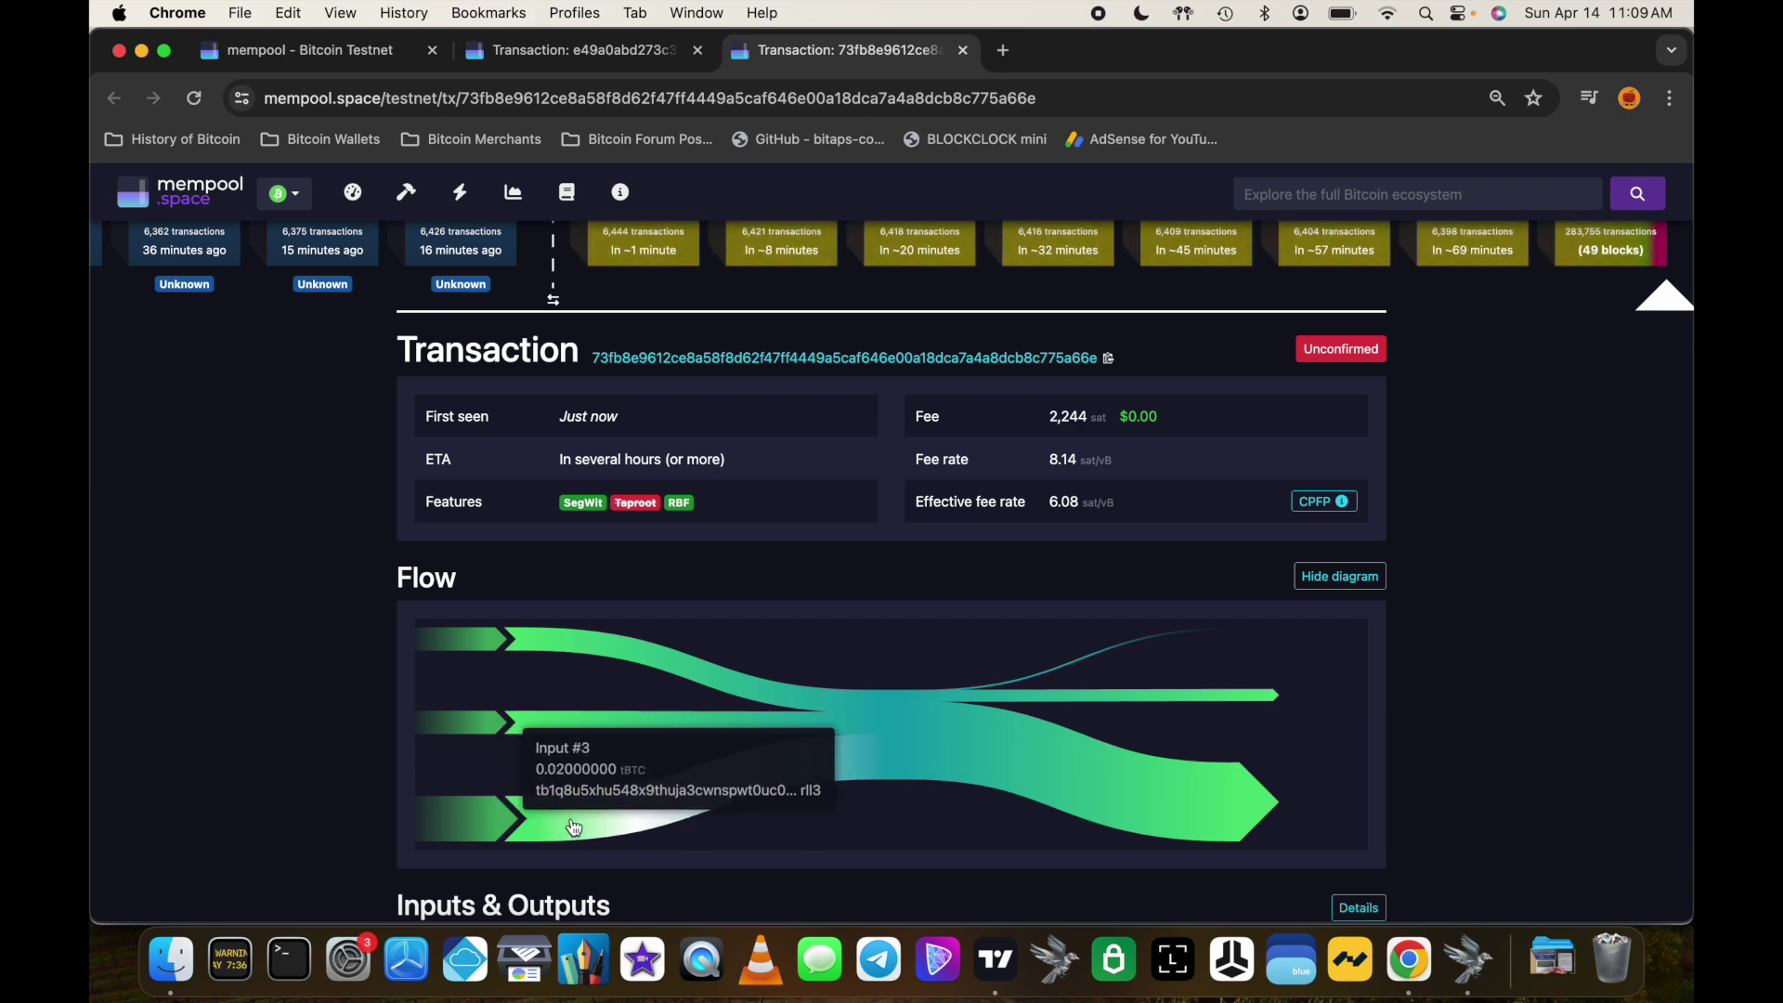
pyautogui.moveTo(1235, 707)
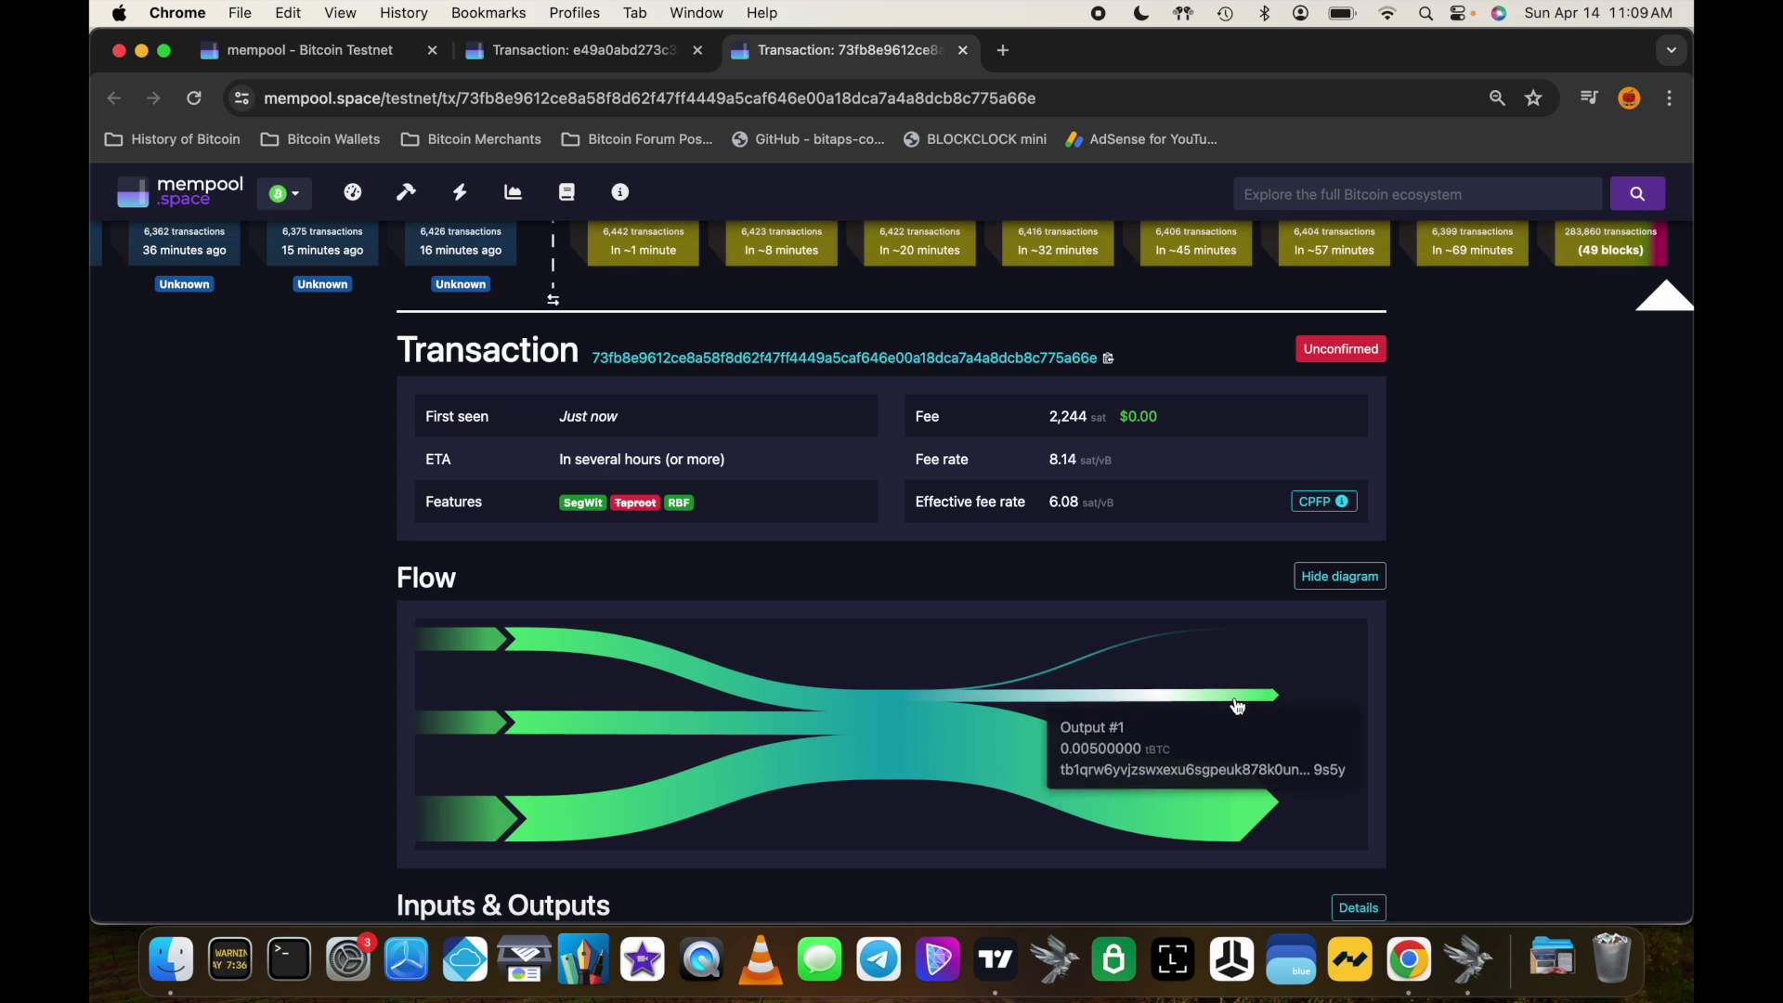
pyautogui.moveTo(1193, 816)
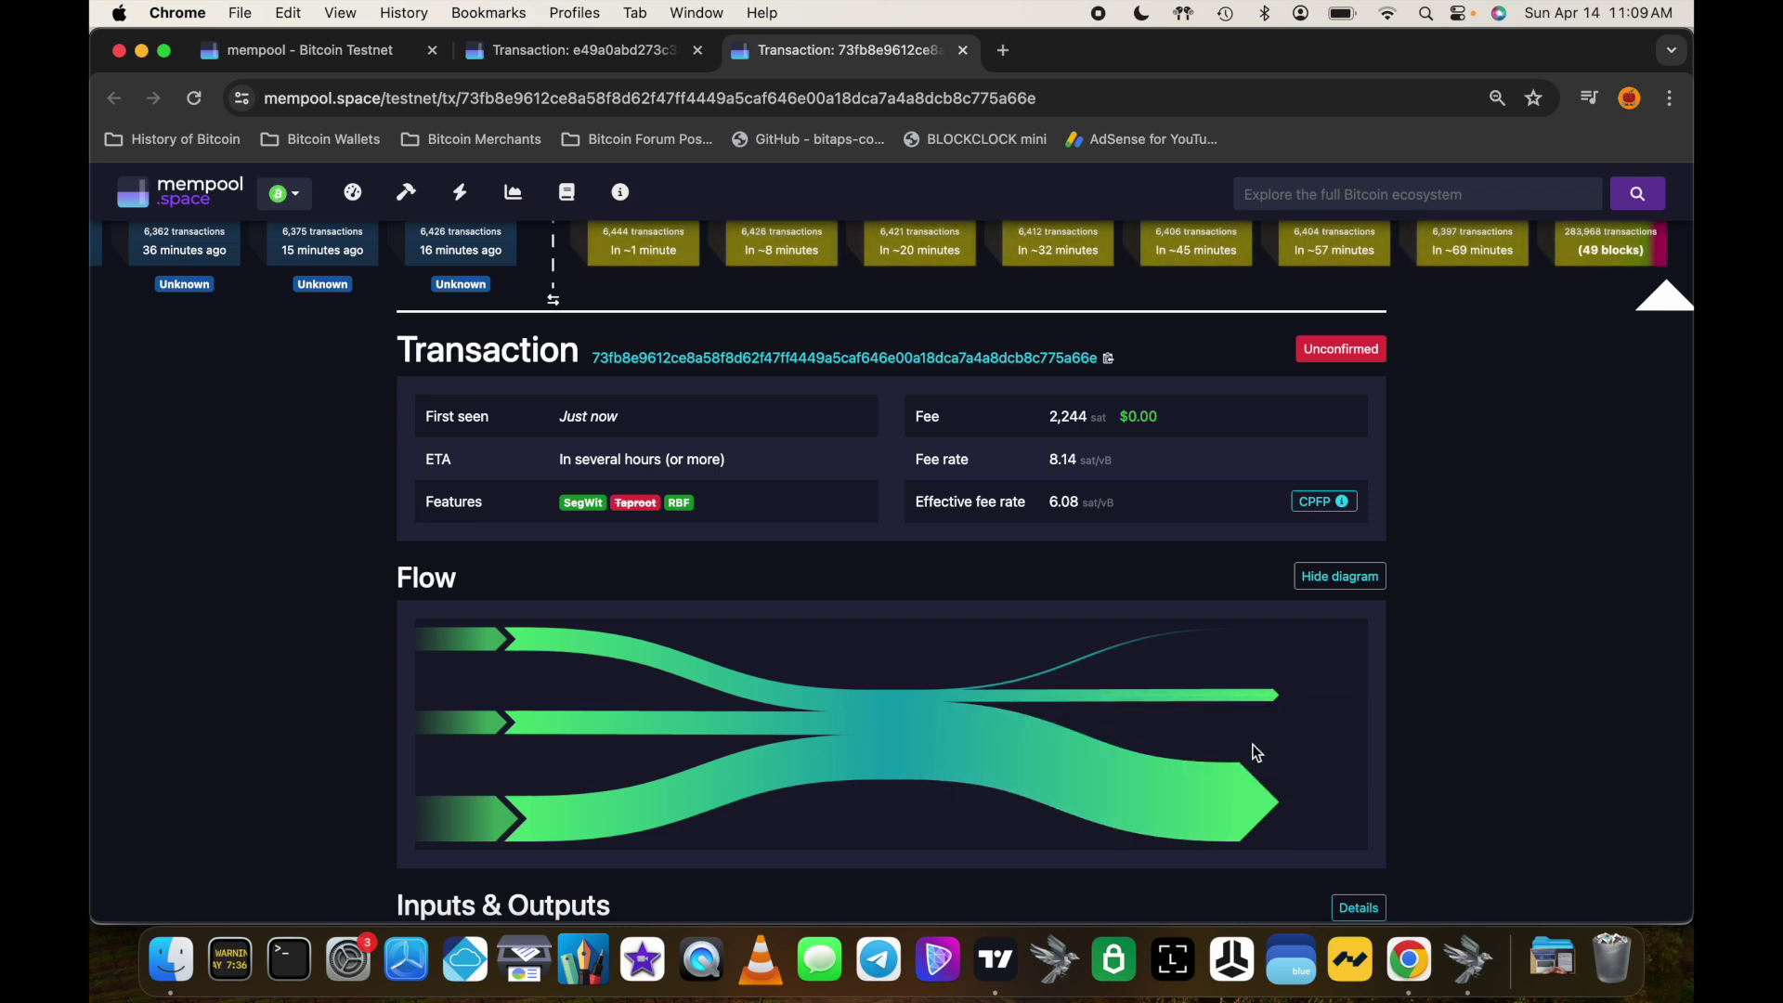
pyautogui.scroll(3, 1254, 748)
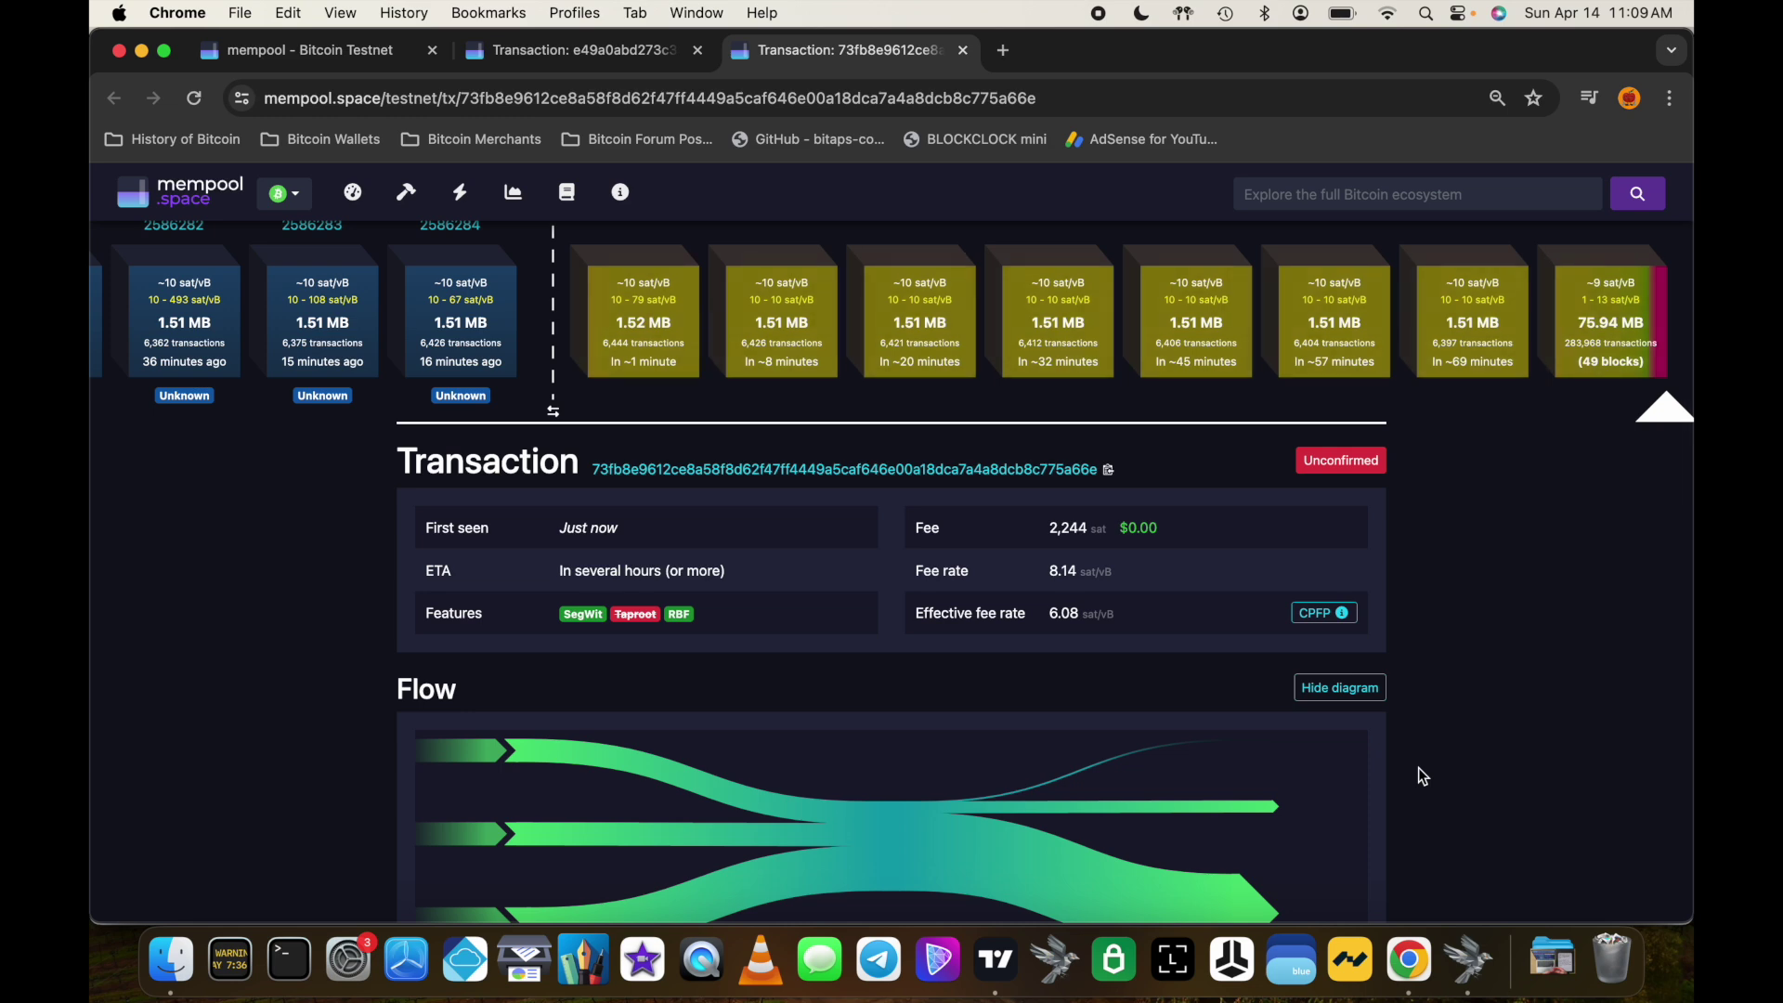
# Step: Switch back to Sparrow and close the open "bob" and "alice" transactions
pyautogui.click(1481, 983)
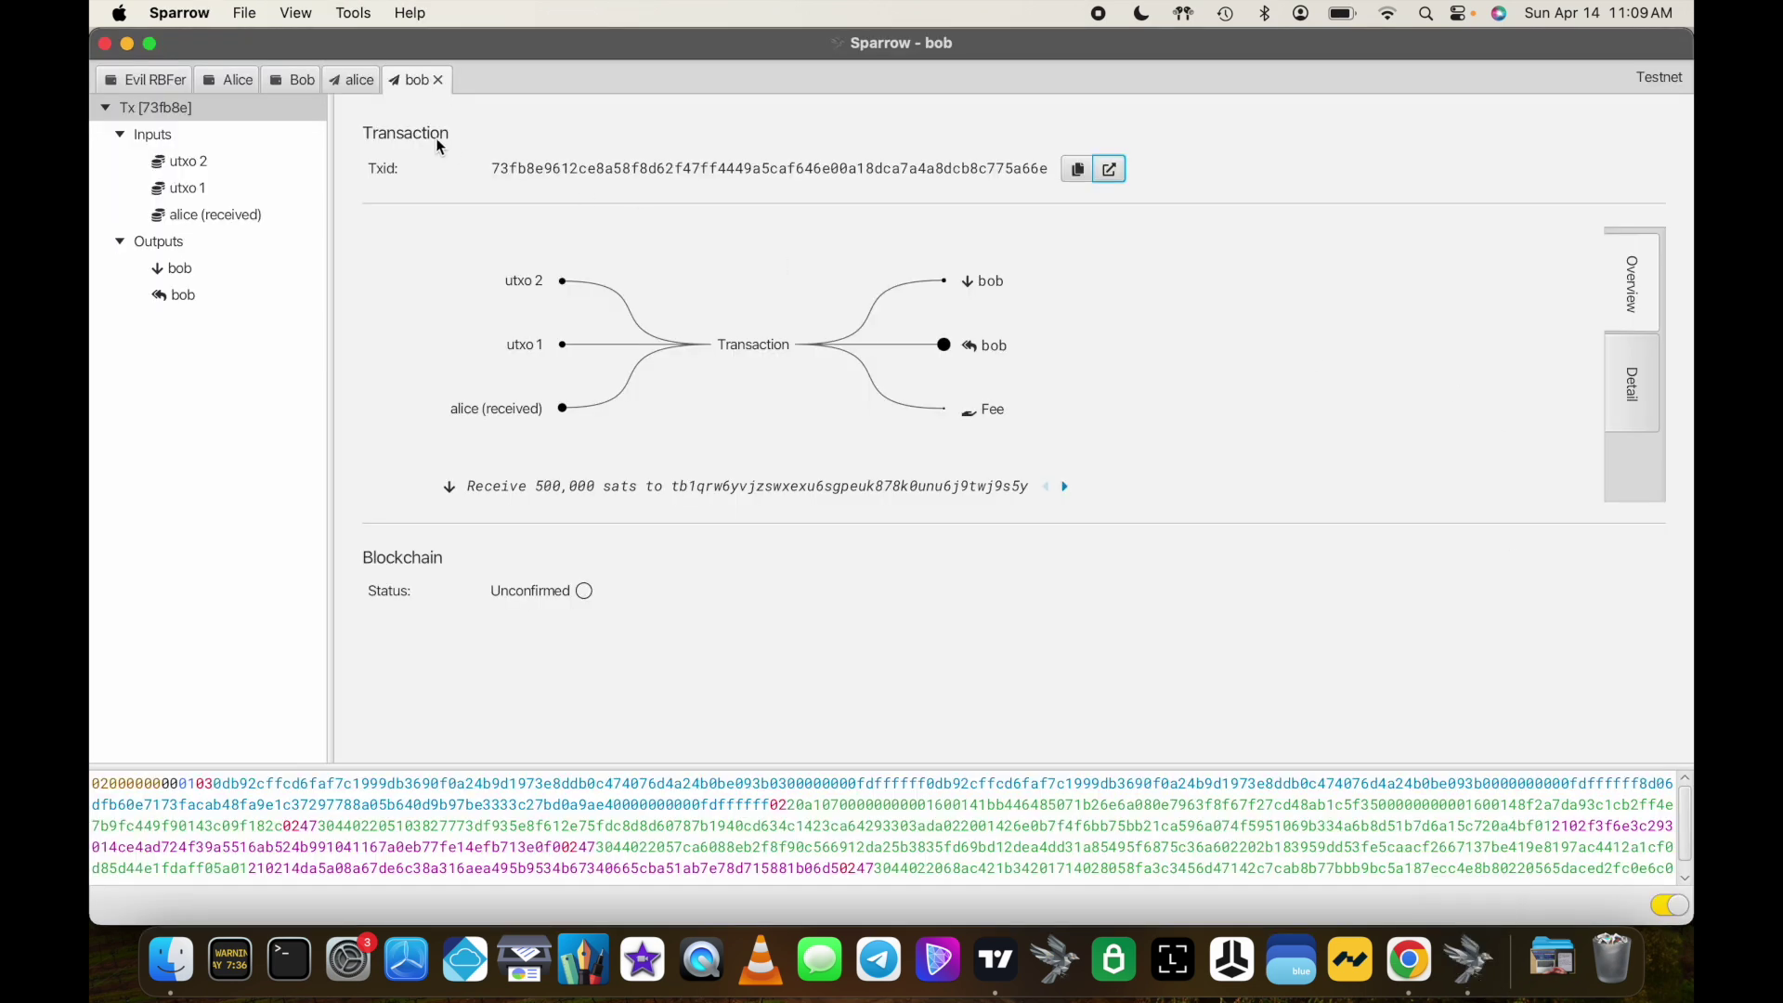
pyautogui.click(438, 80)
pyautogui.click(383, 79)
pyautogui.click(383, 80)
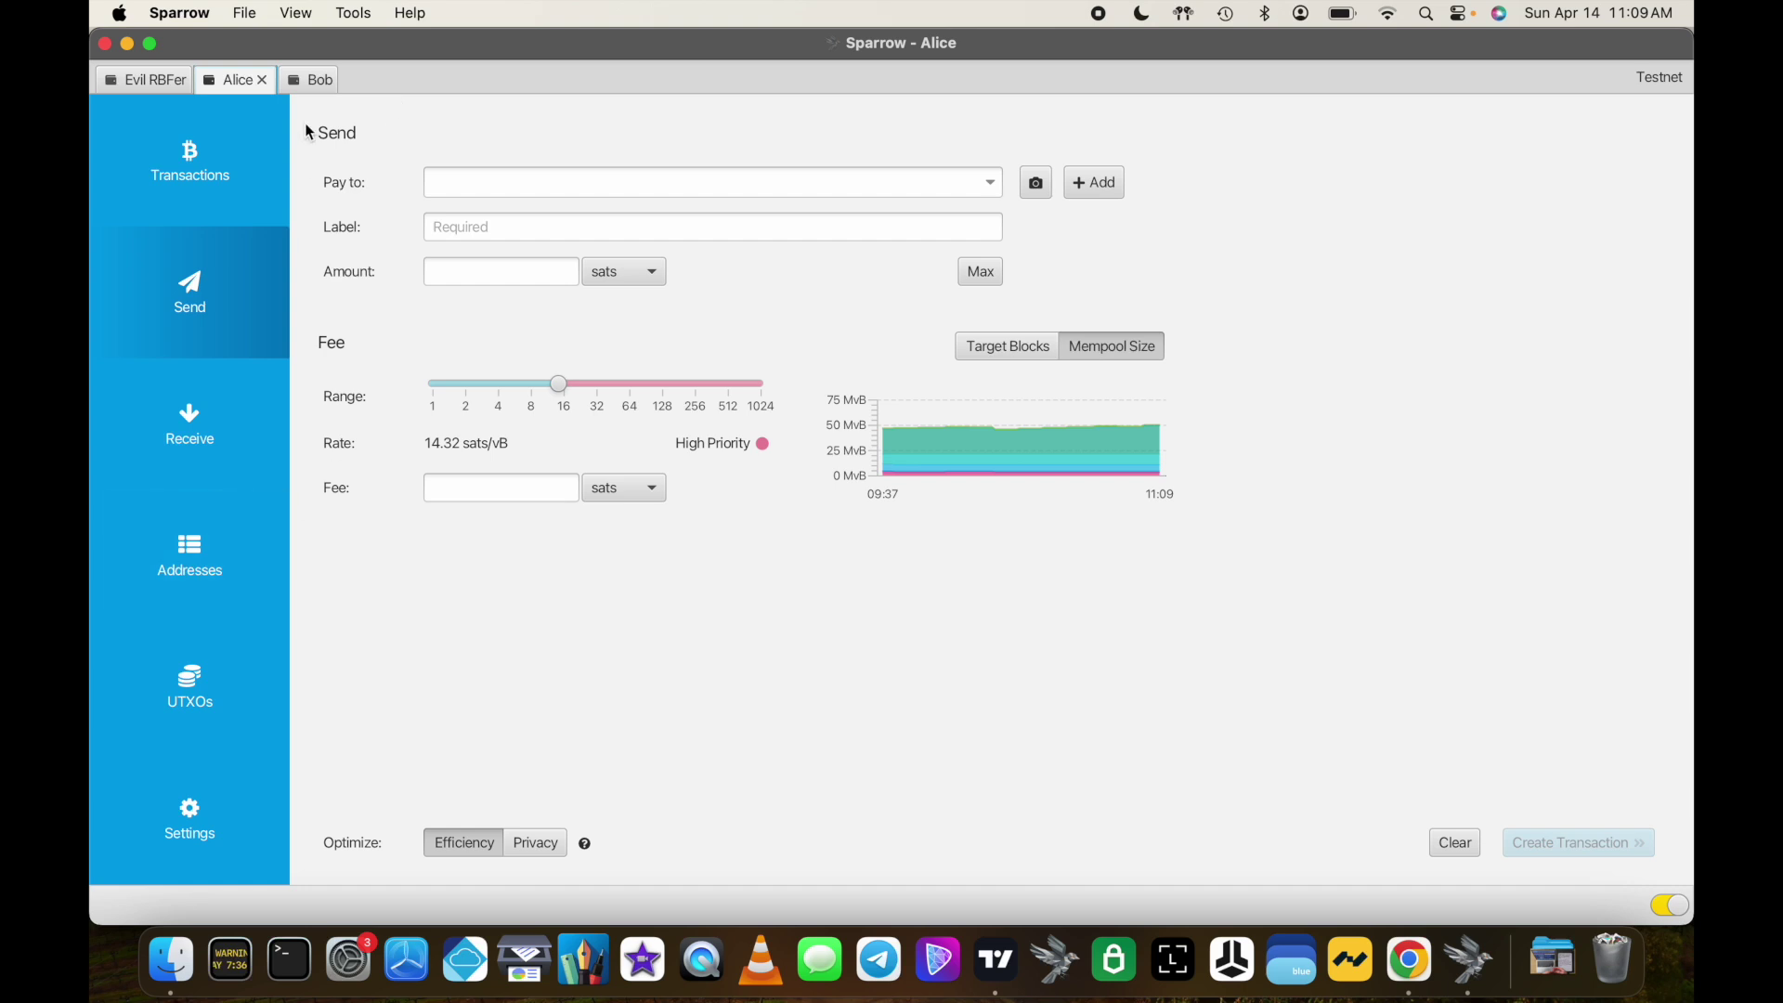
# Step: Check the unspent outputs of the Bob and Alice wallets and Alice's transaction history
pyautogui.click(310, 80)
pyautogui.click(204, 740)
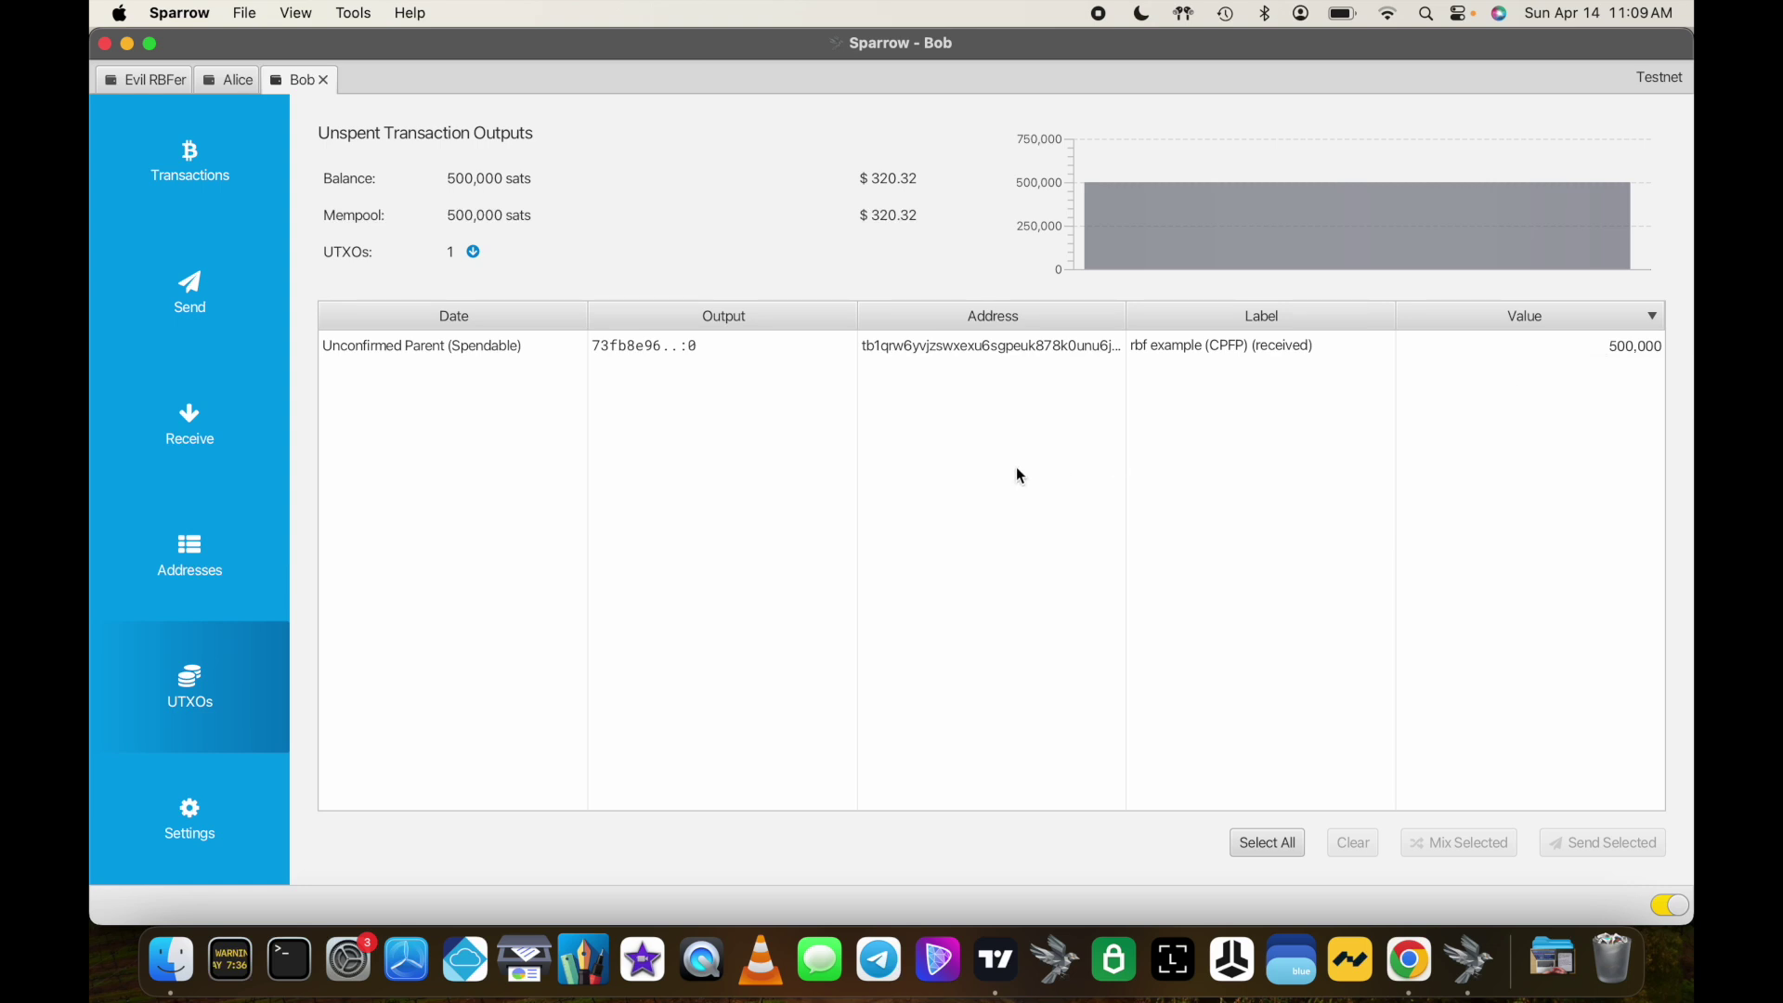
pyautogui.click(272, 195)
pyautogui.click(232, 81)
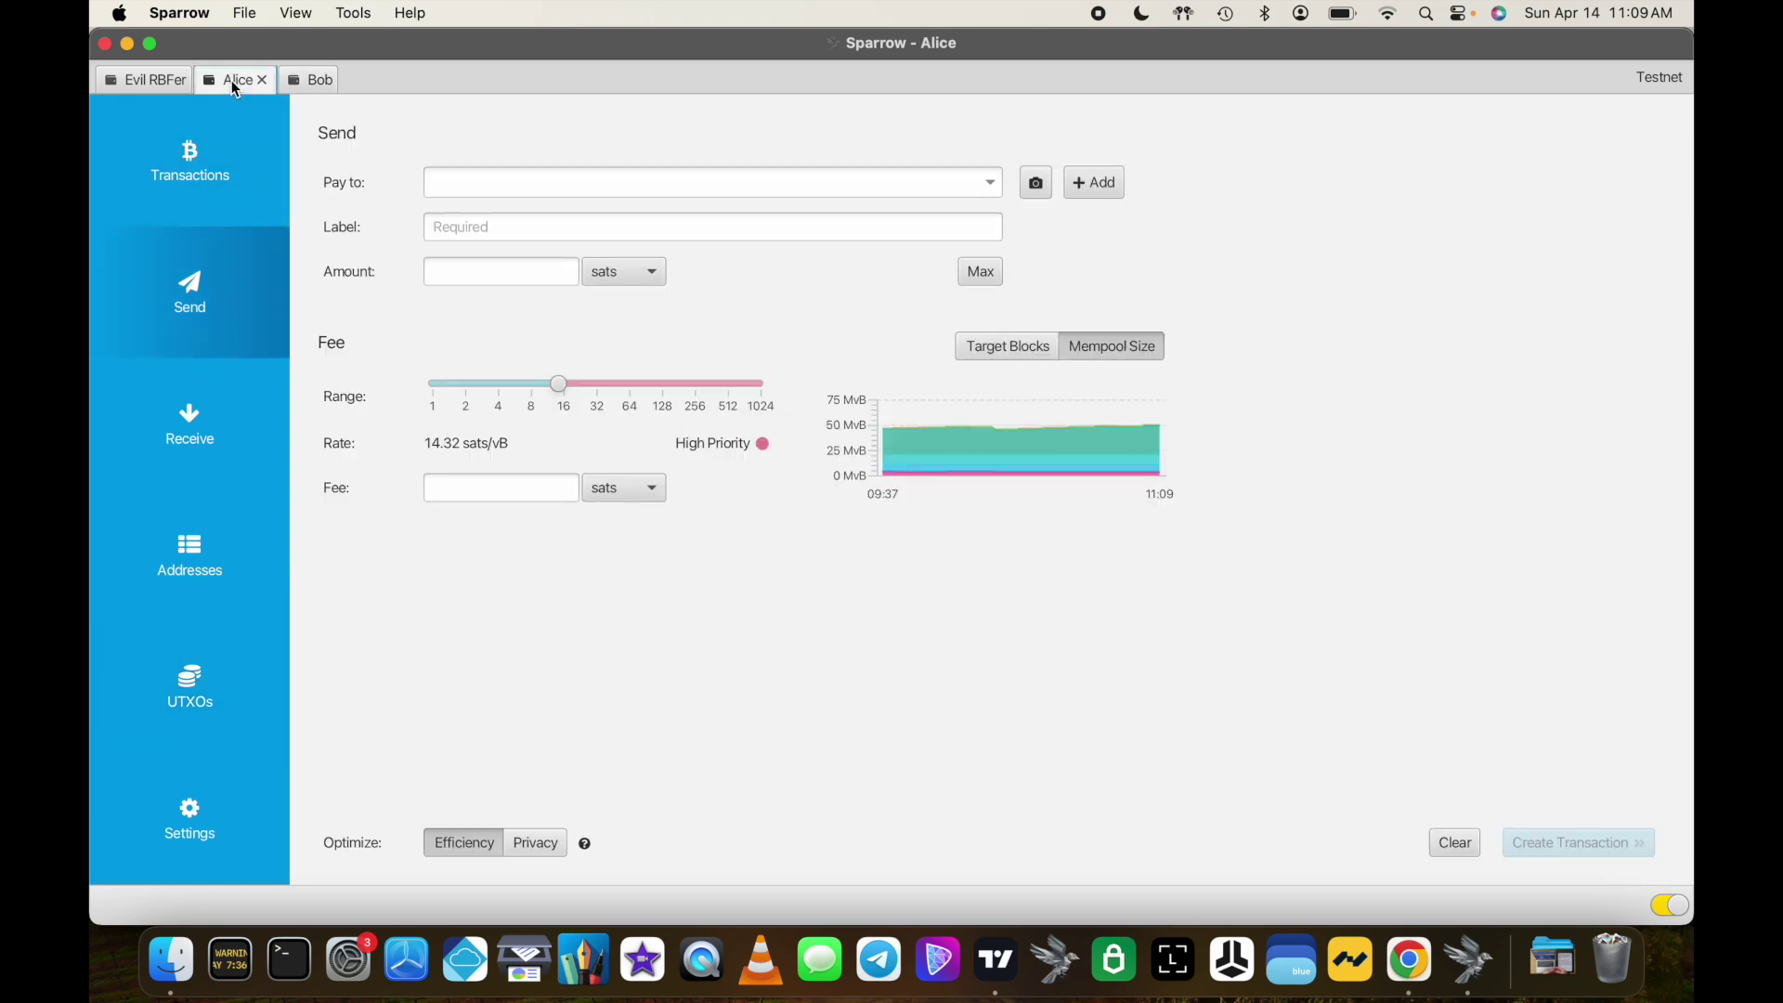
pyautogui.click(212, 680)
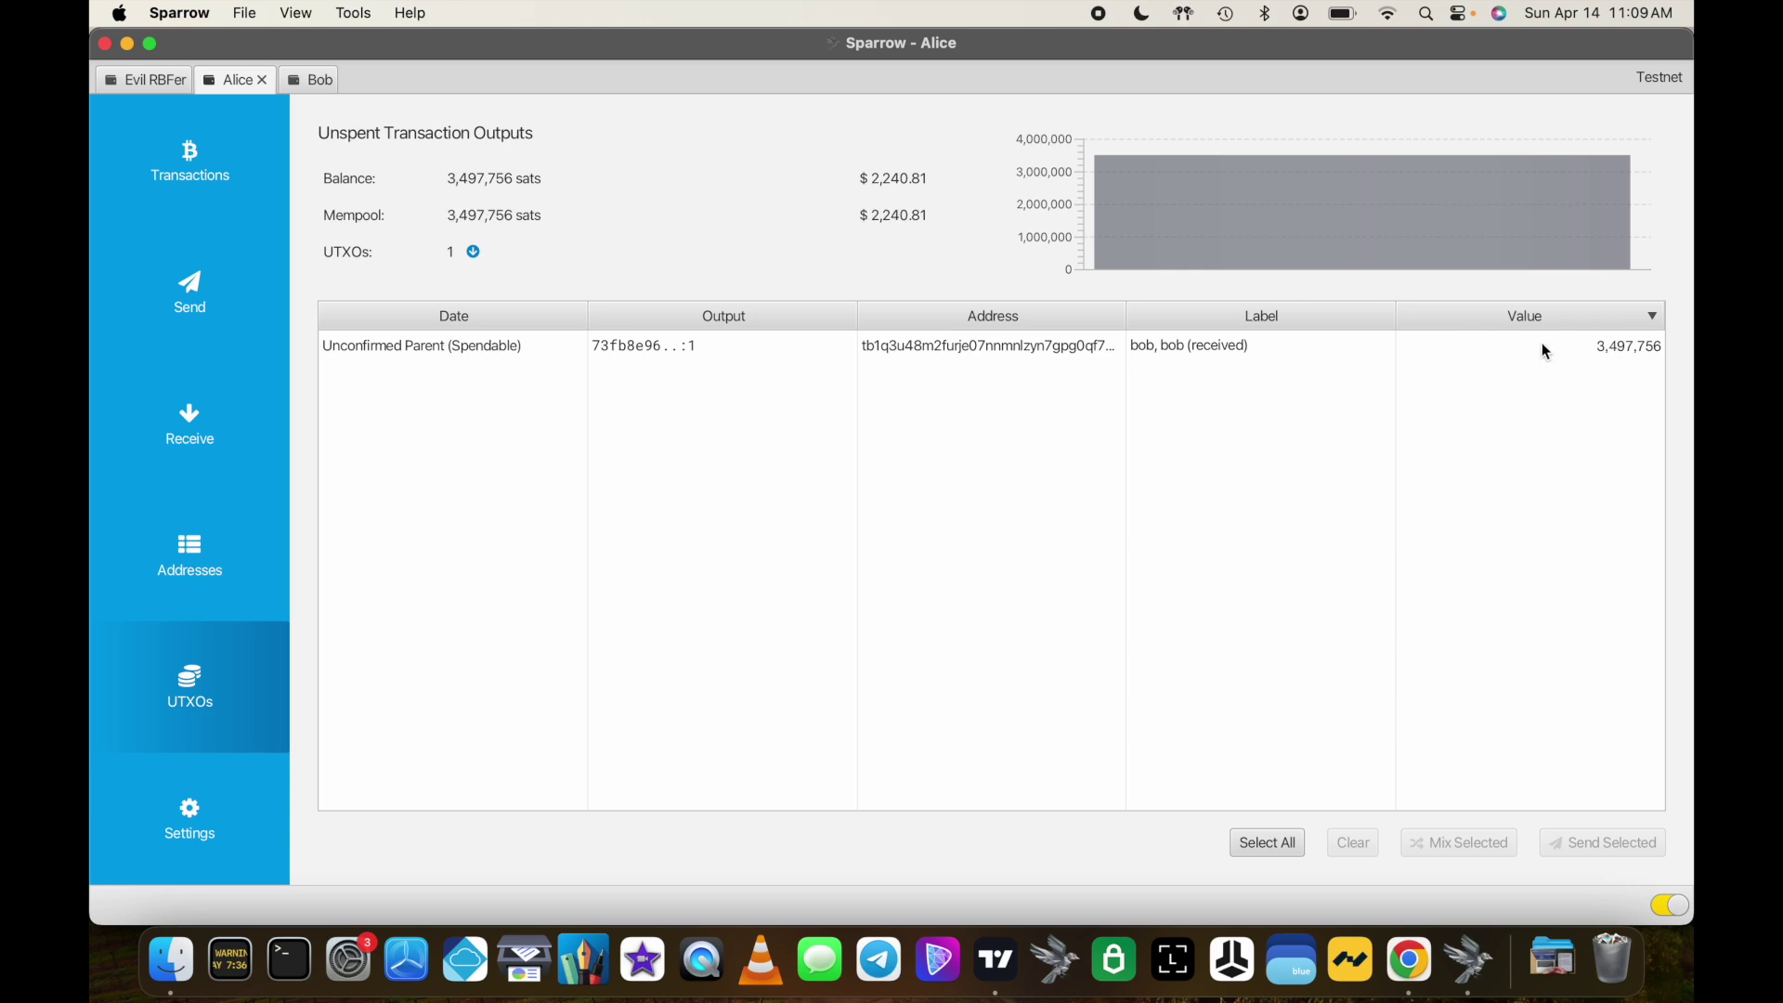
pyautogui.click(232, 175)
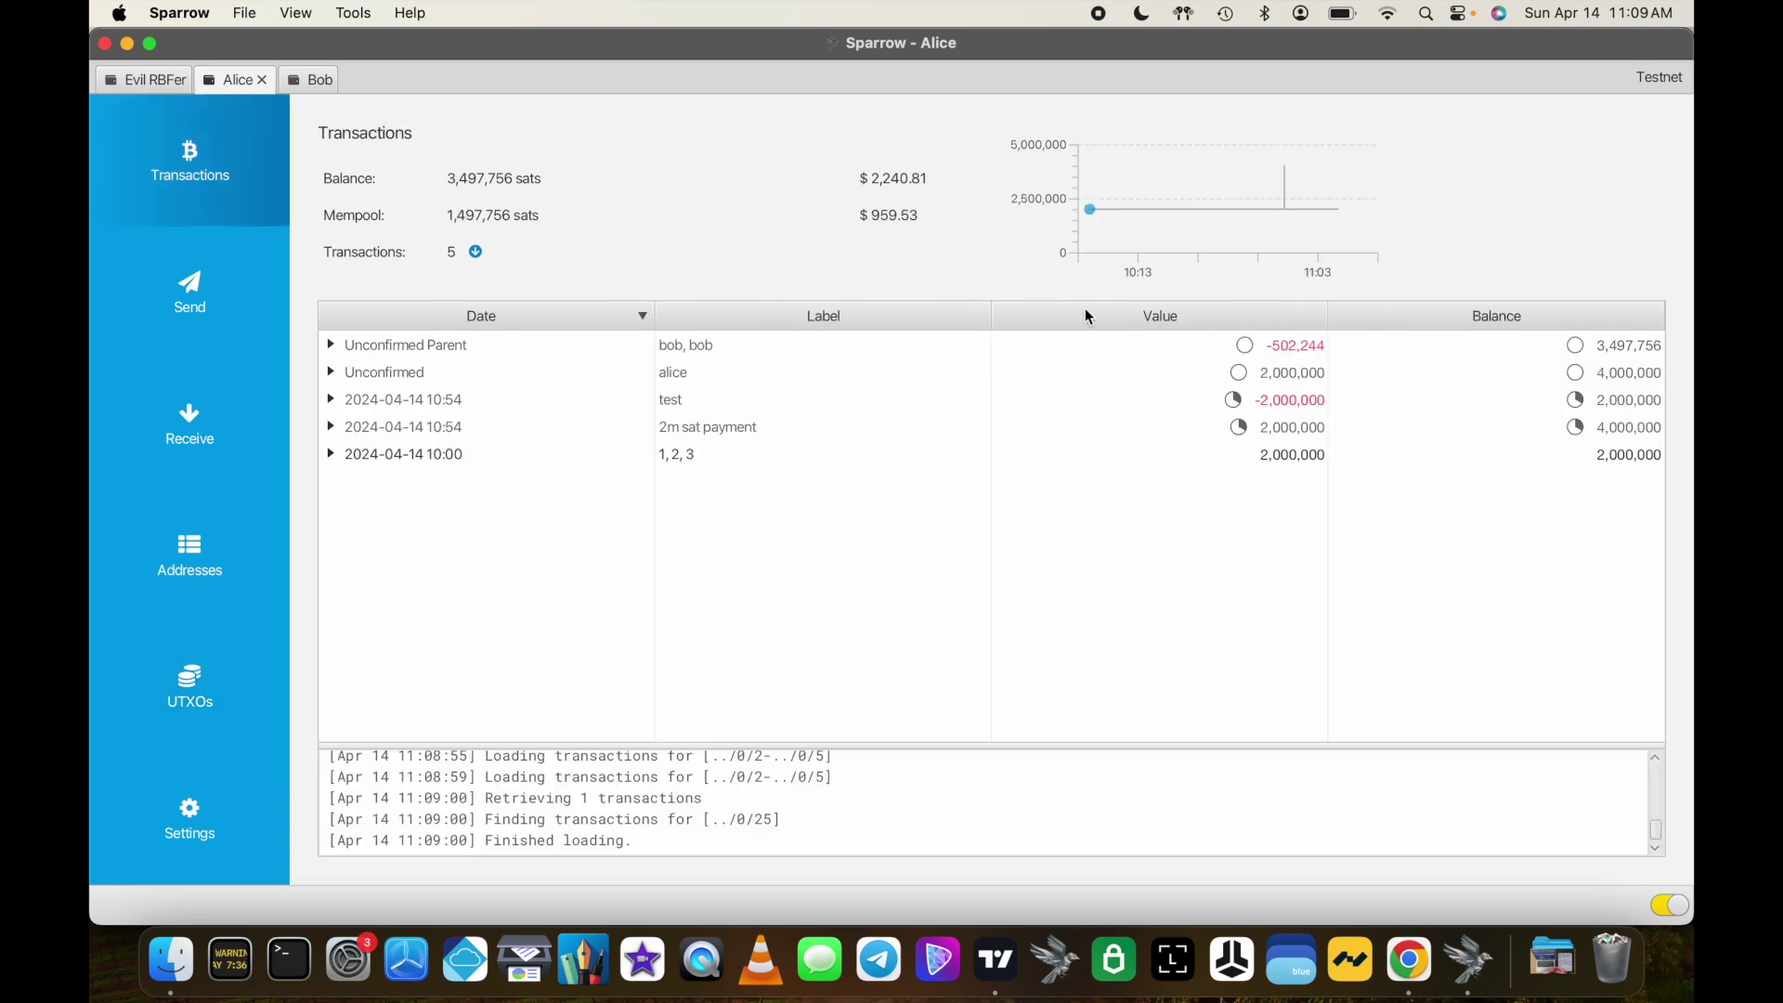
# Step: Start a fee increase on the unconfirmed "2m sat payment" in the Evil RBFer wallet's transaction history
pyautogui.click(150, 79)
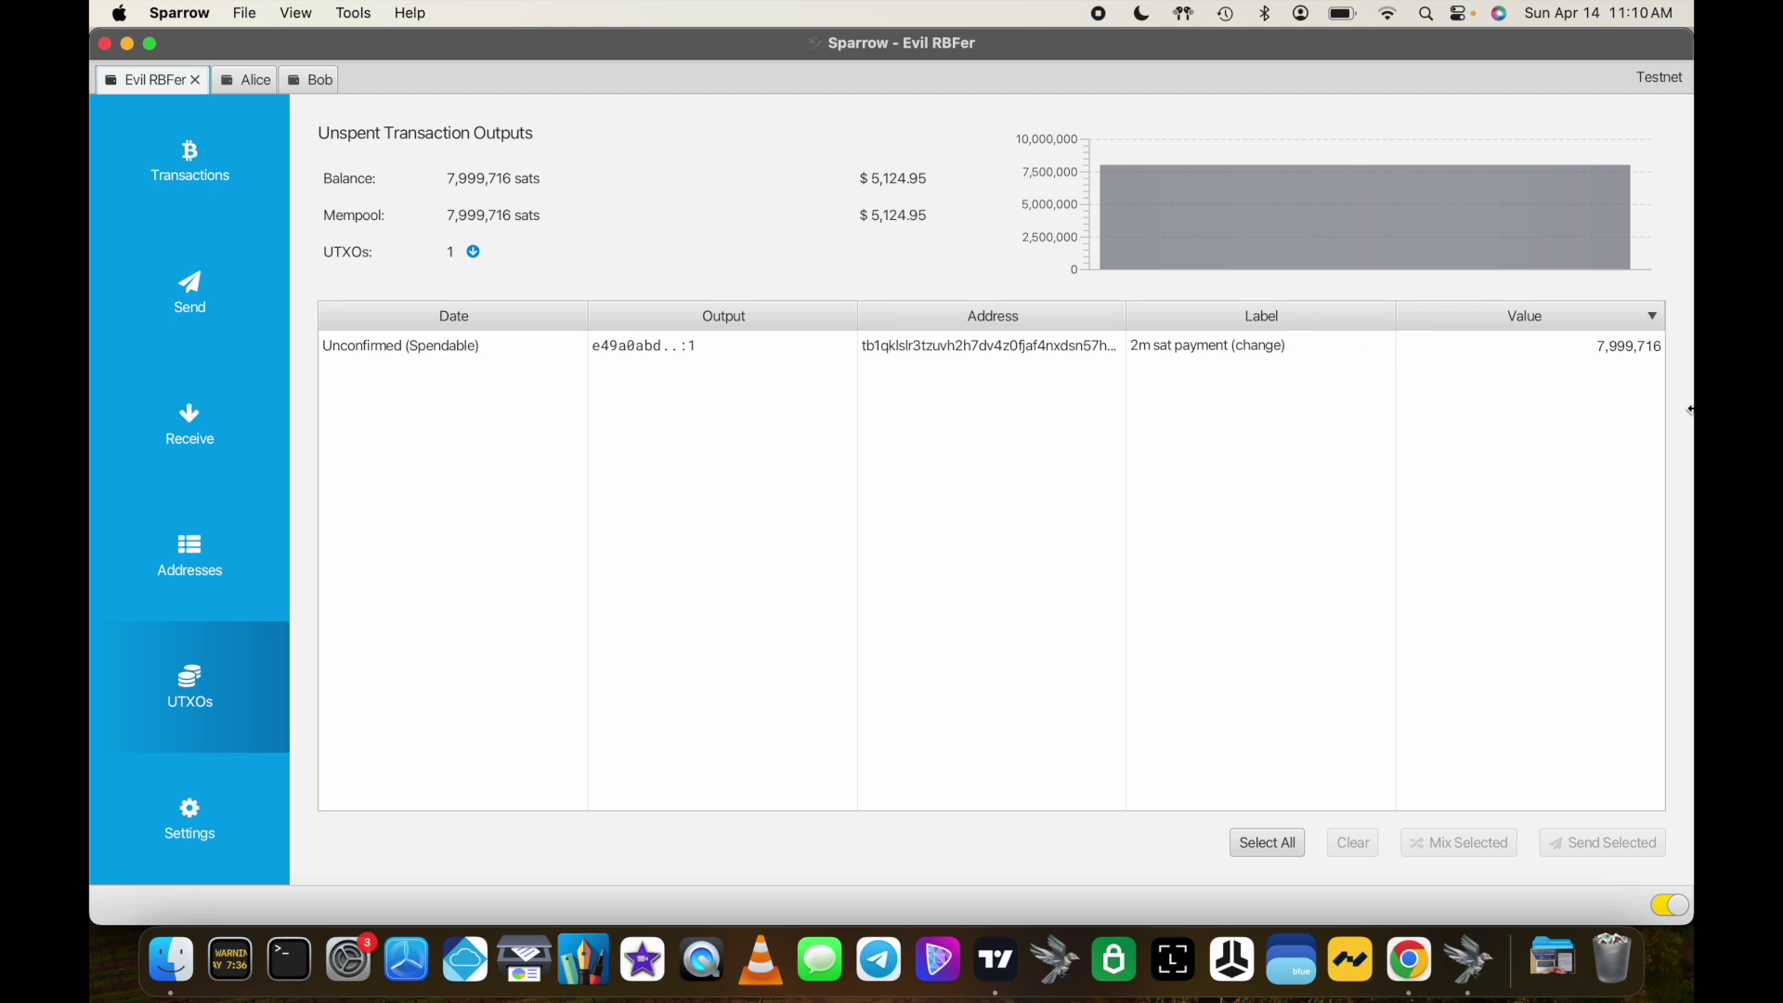
pyautogui.click(234, 190)
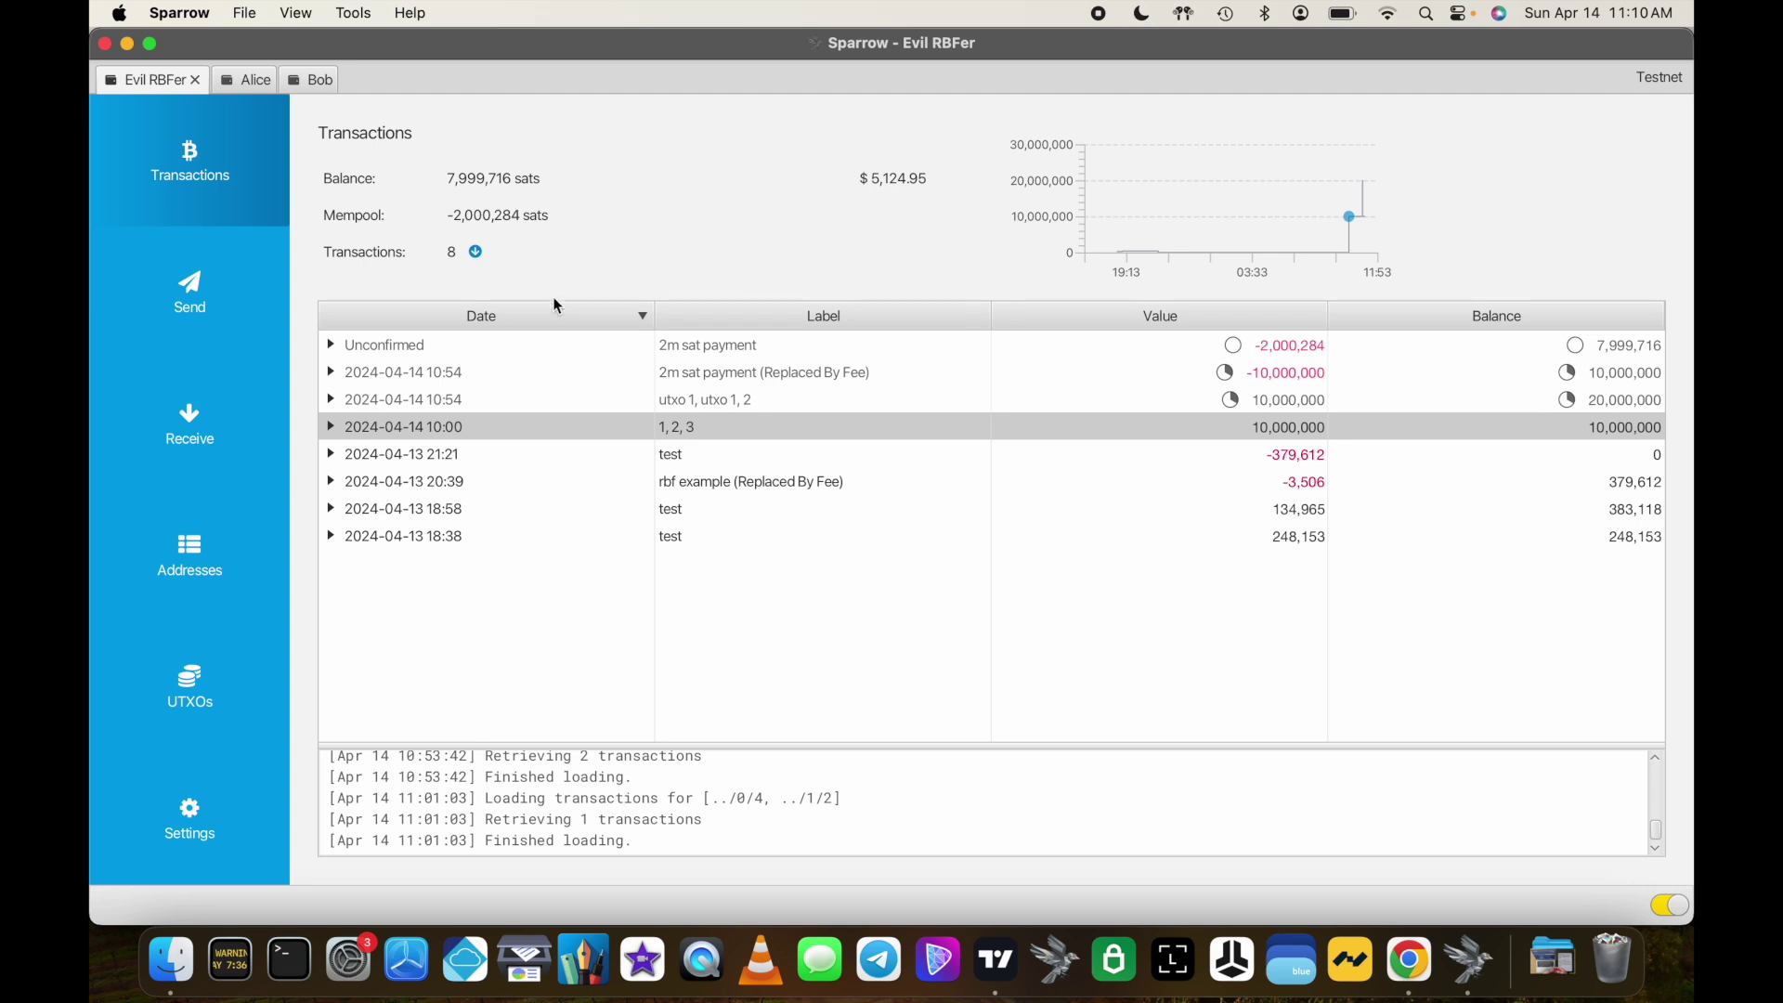
pyautogui.moveTo(462, 354)
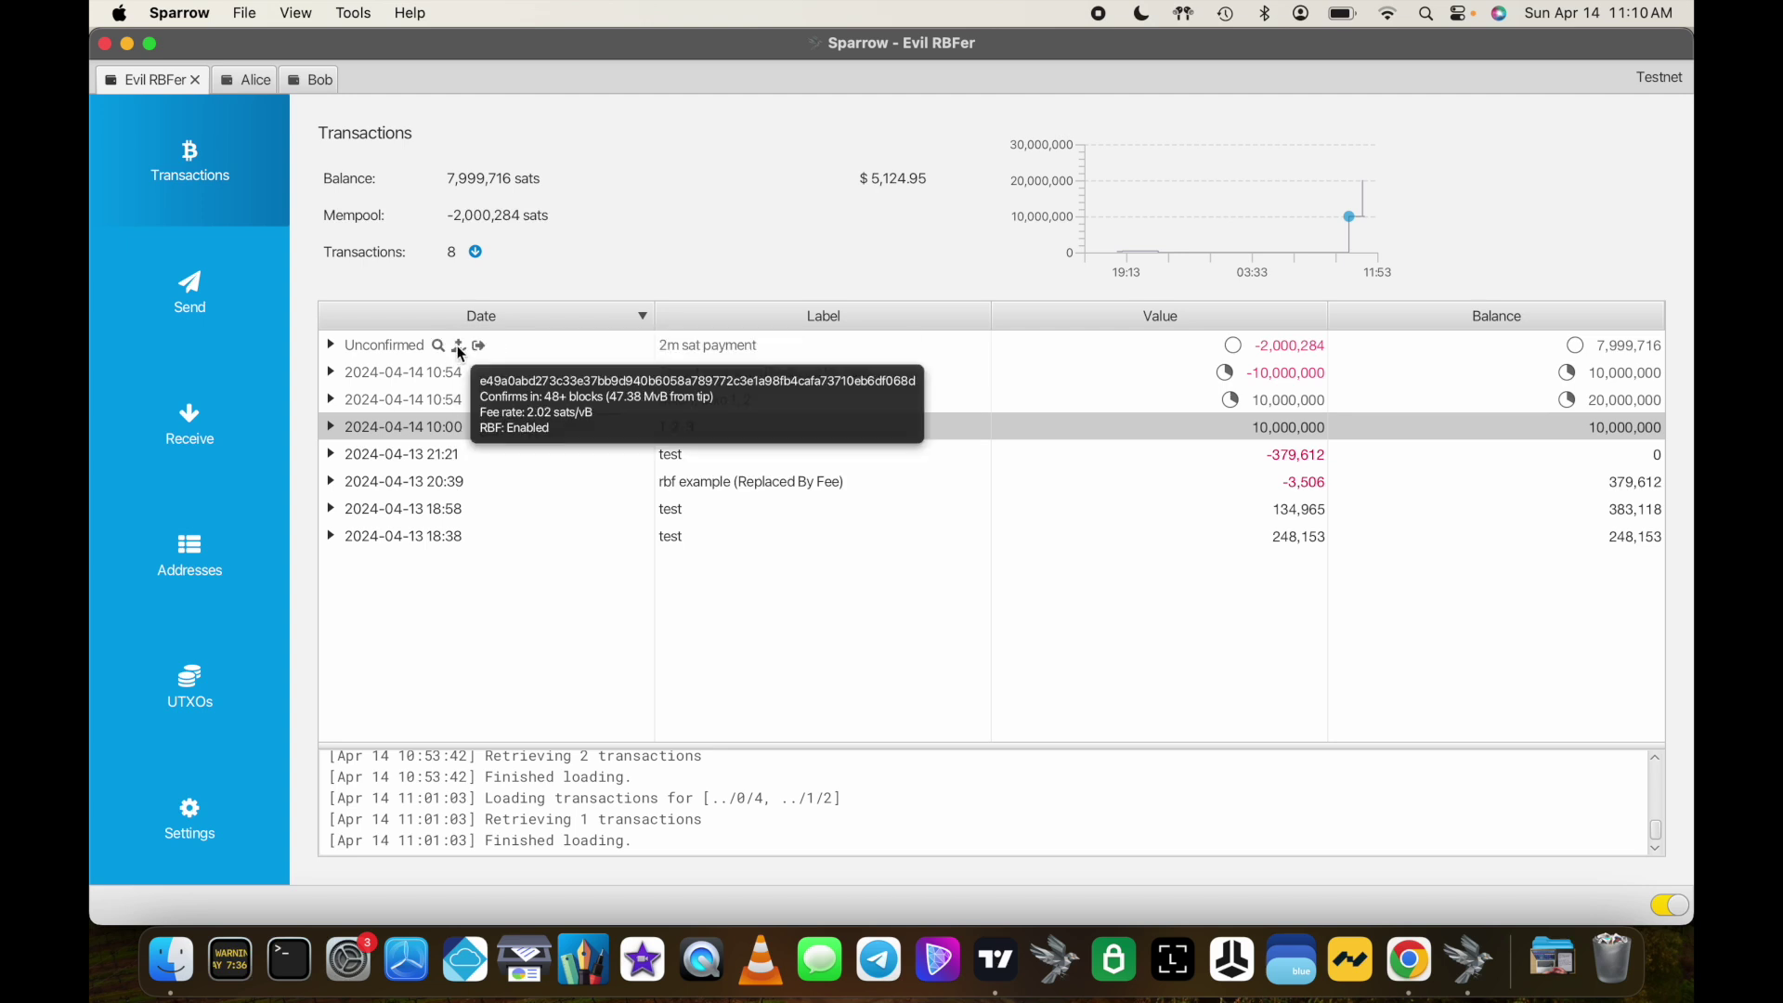
pyautogui.click(460, 349)
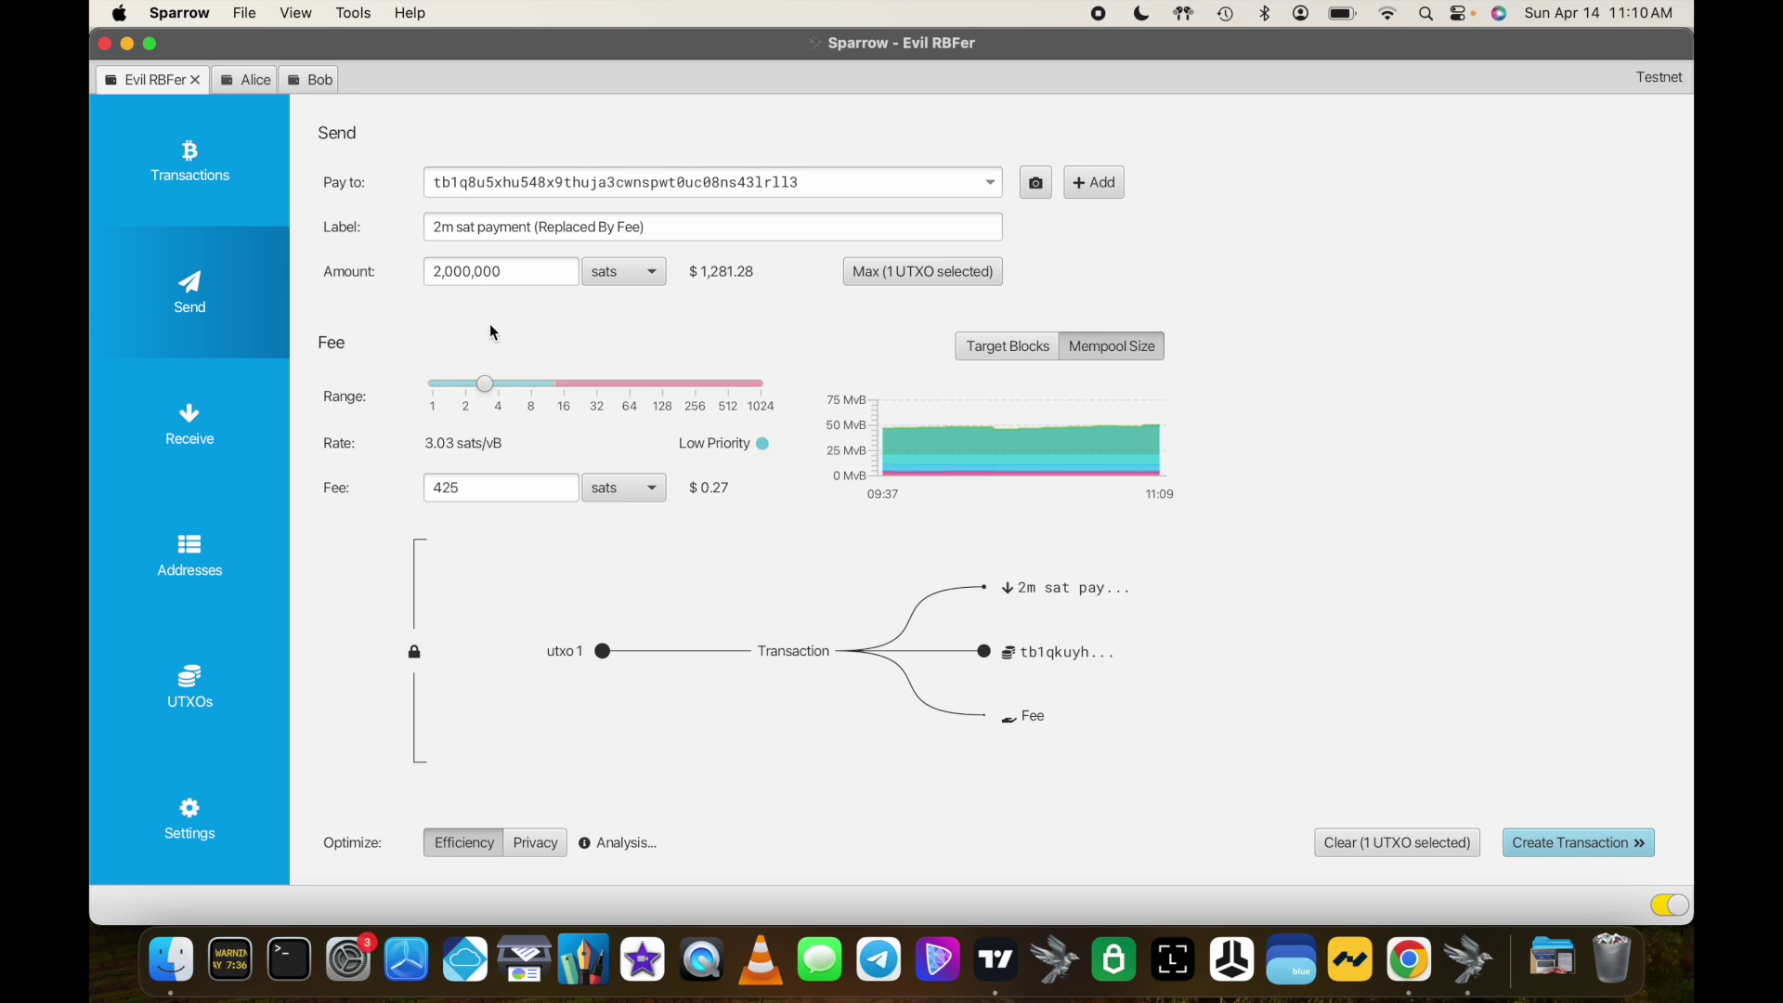
# Step: Redirect the replacement's maximum amount to the Evil RBFer wallet as a consolidation and raise the fee rate to 16.35 sats/vB
pyautogui.click(924, 273)
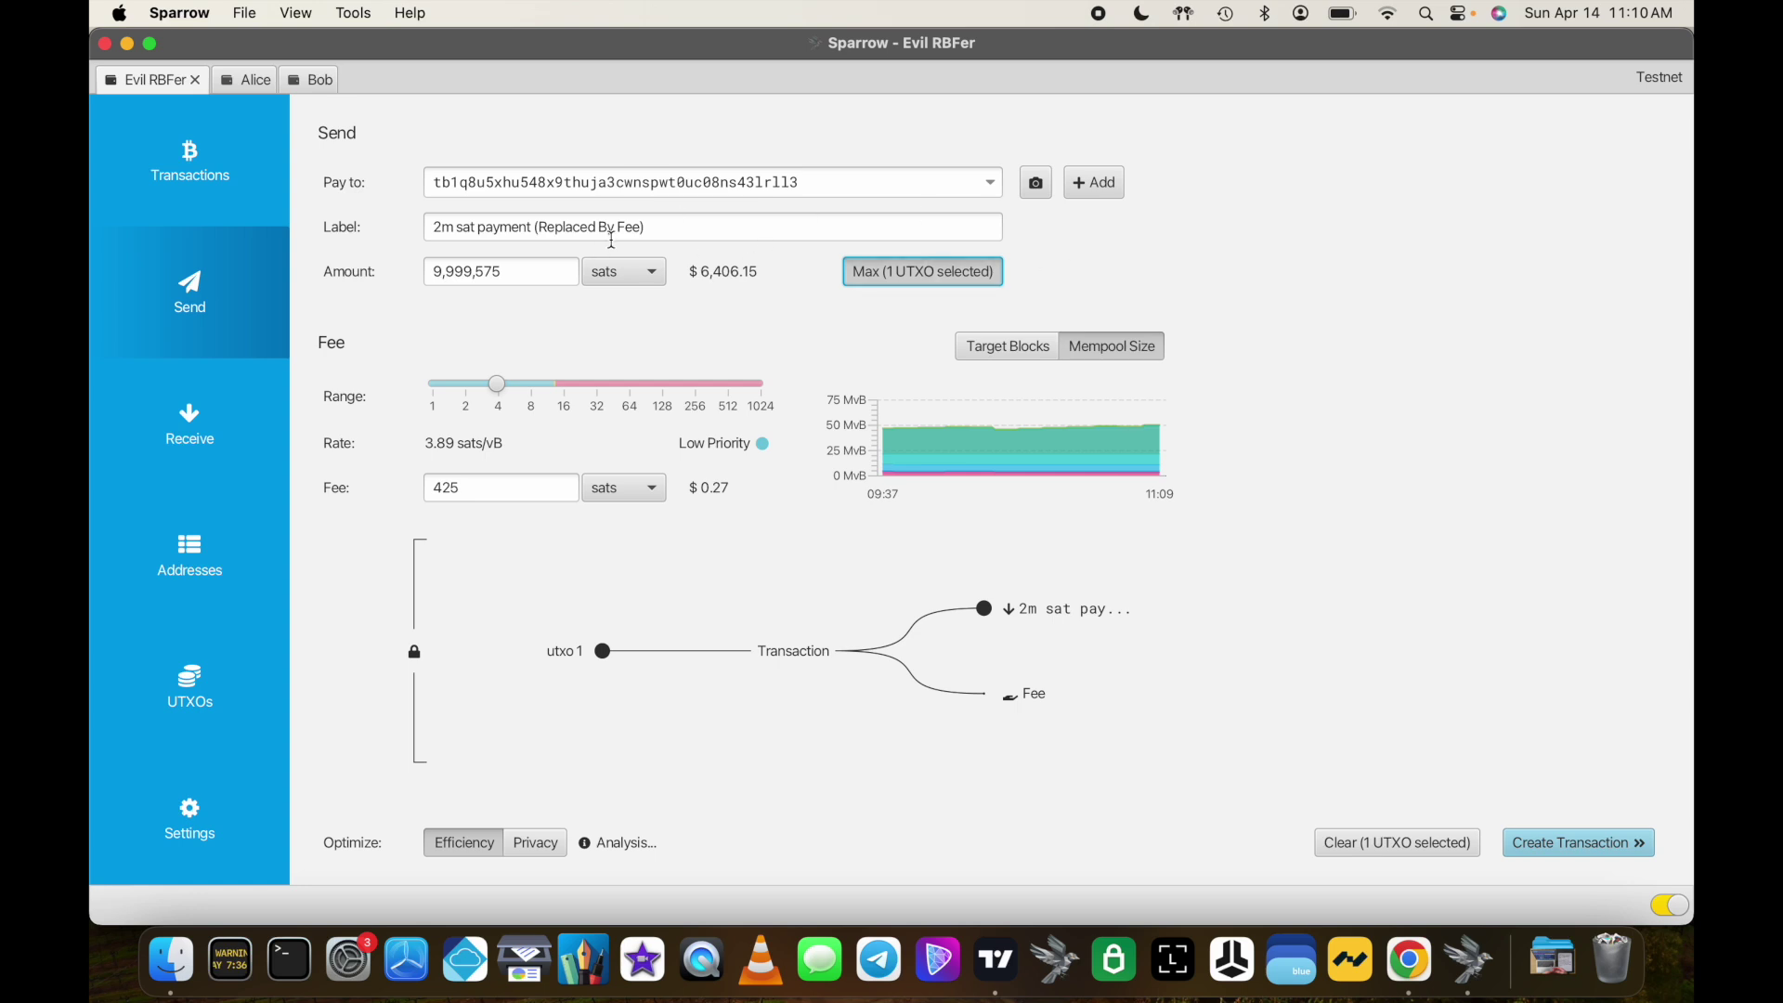
pyautogui.click(991, 183)
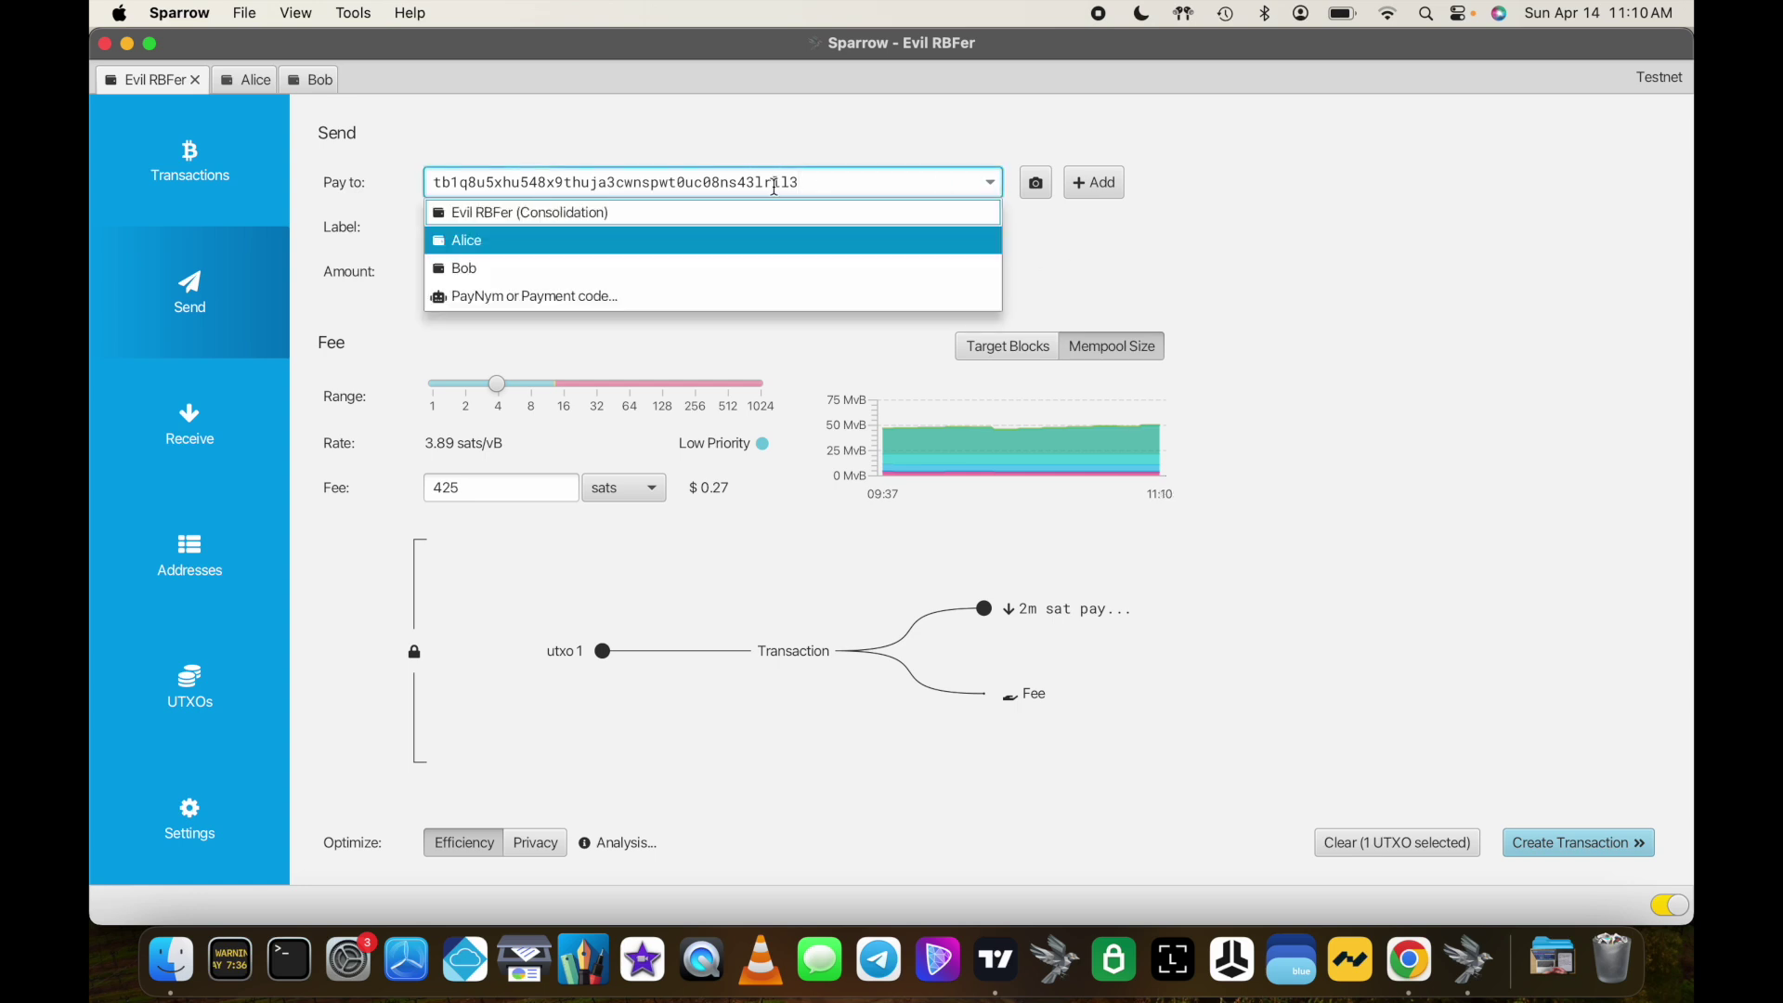
pyautogui.click(551, 215)
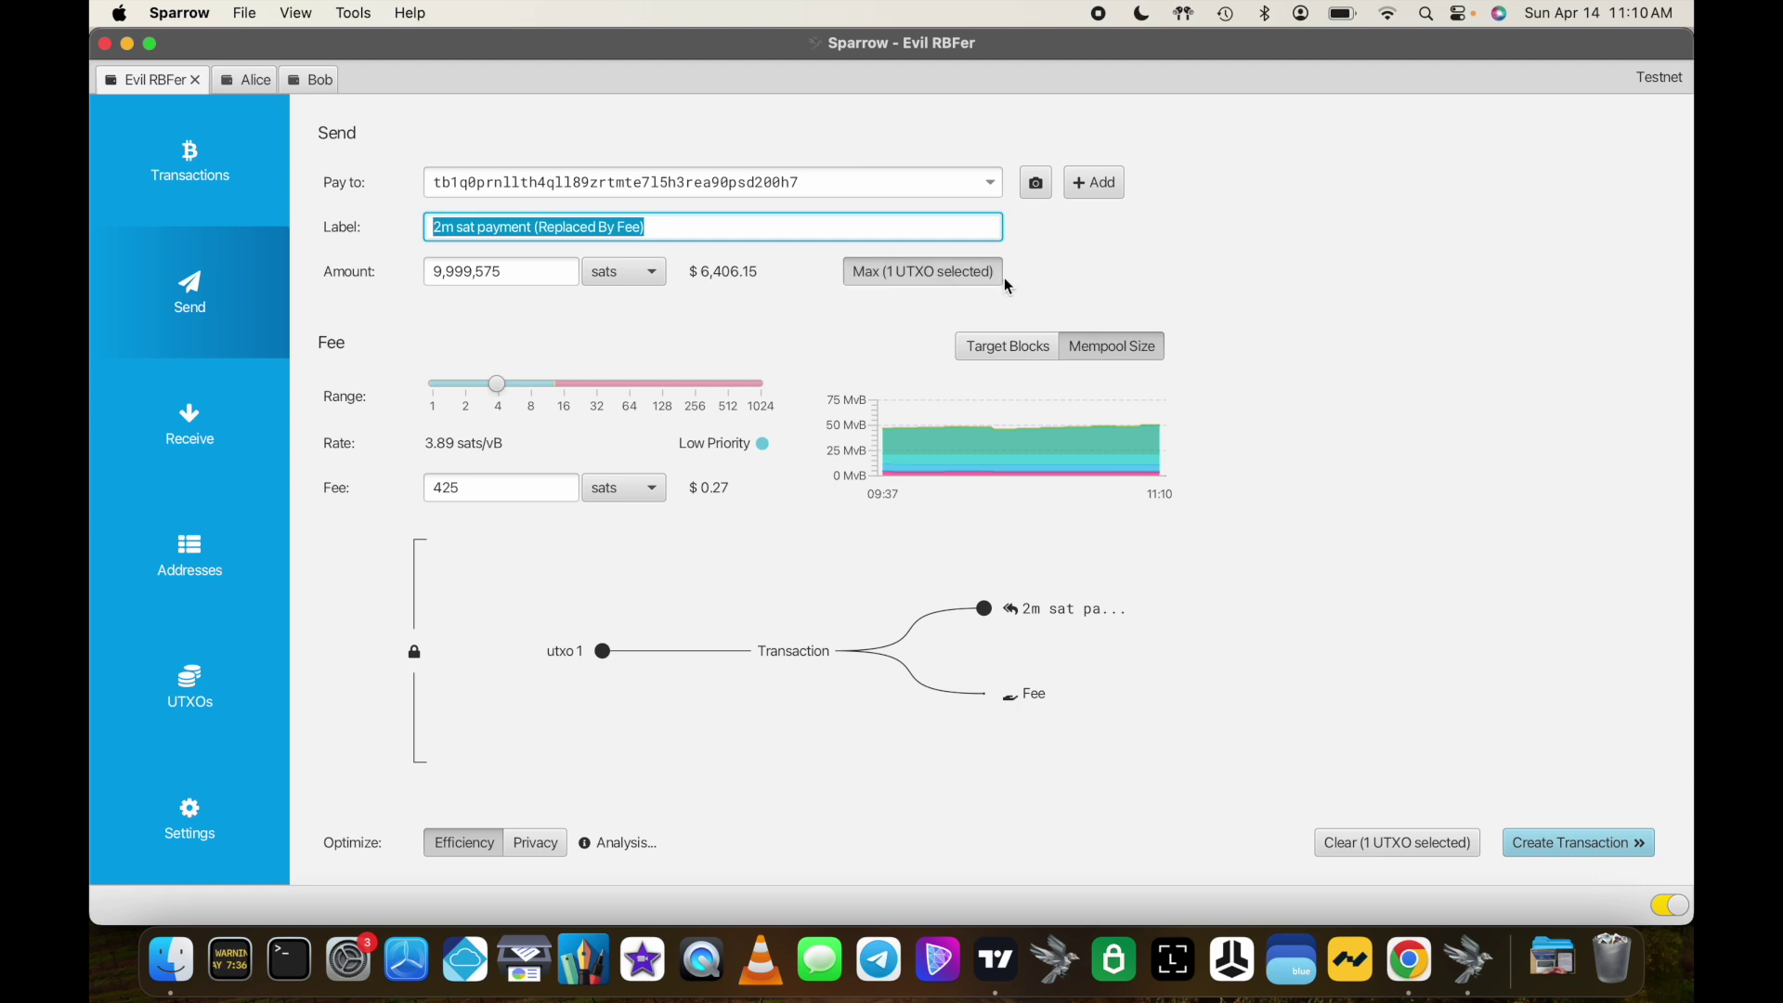
pyautogui.click(1167, 217)
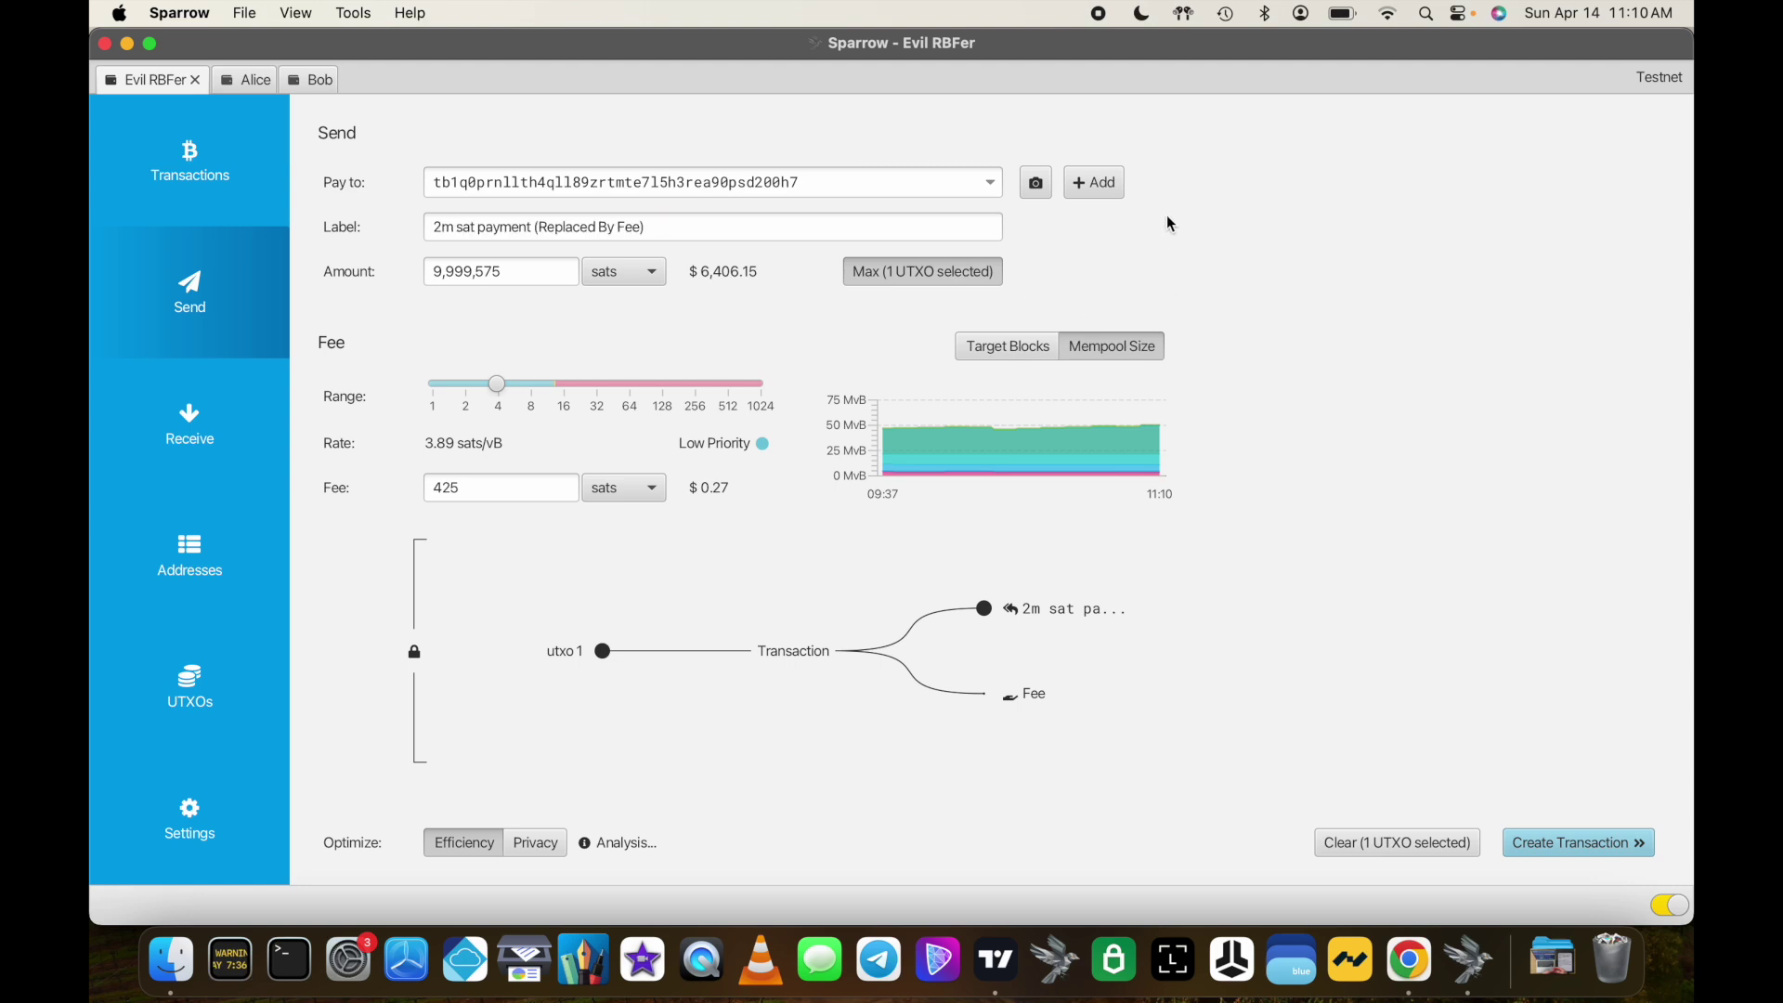
pyautogui.moveTo(498, 384); pyautogui.dragTo(565, 395)
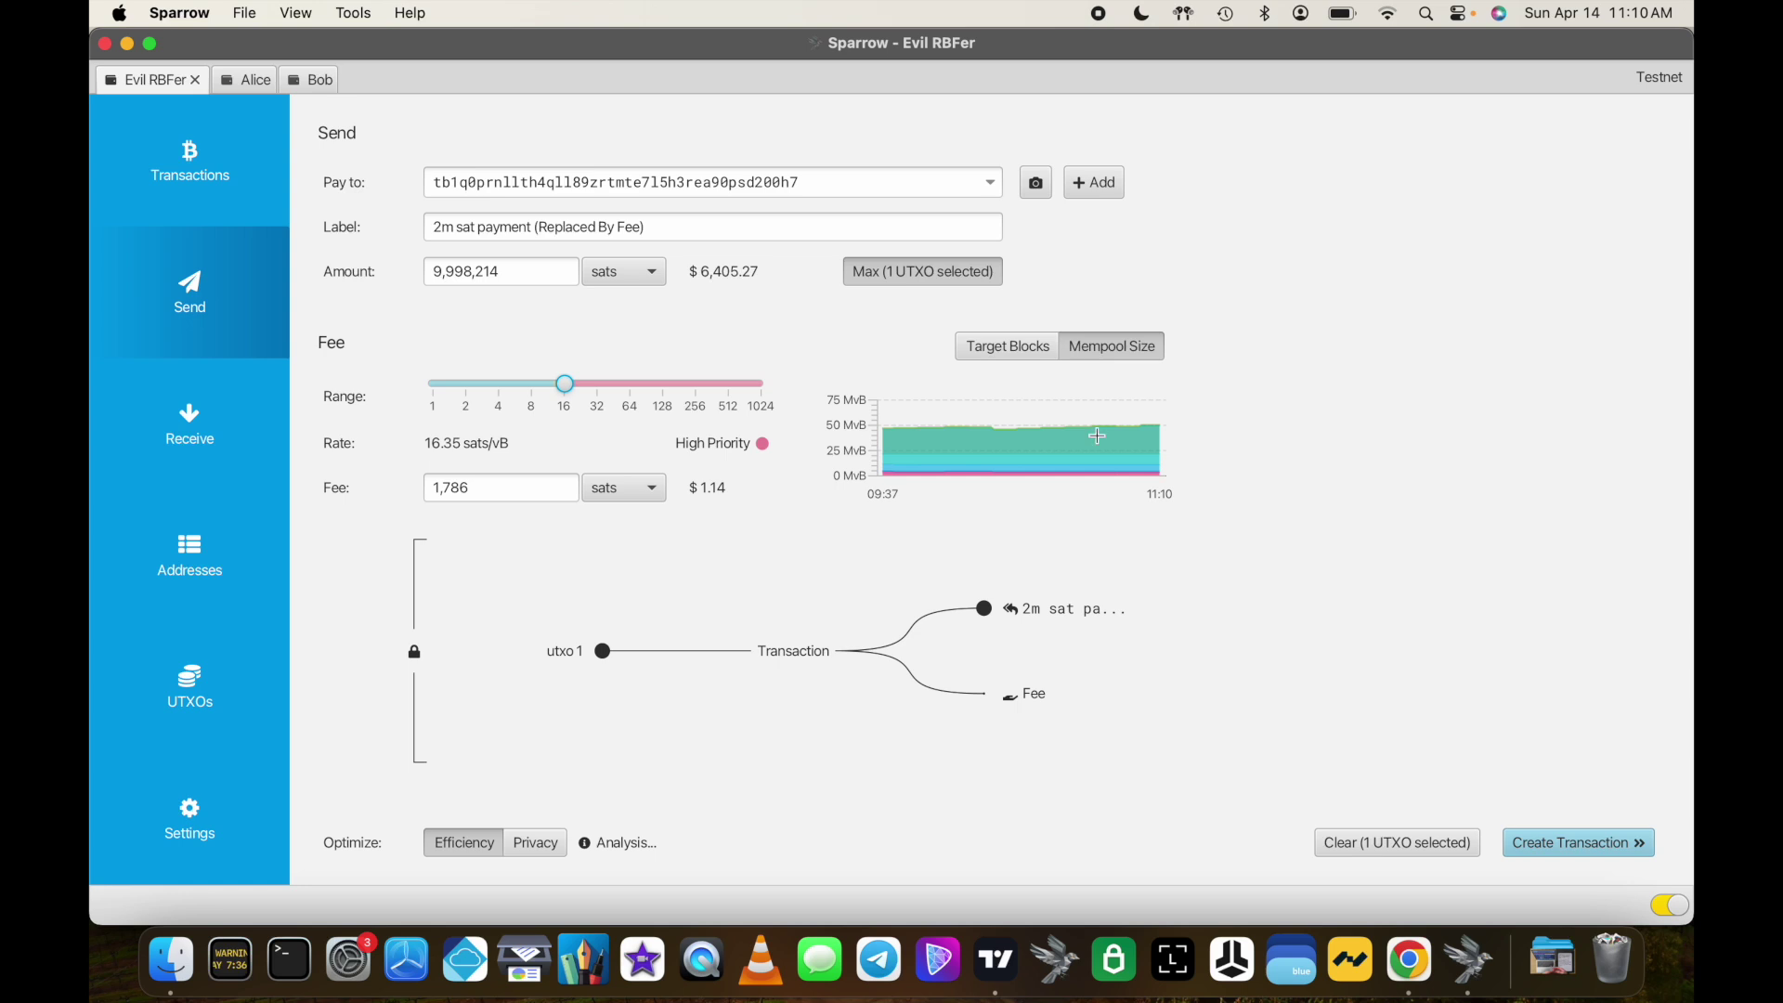
# Step: Create, finalize and sign the replacement transaction, try to broadcast it, and dismiss the resulting dialog
pyautogui.click(1579, 845)
pyautogui.click(1044, 675)
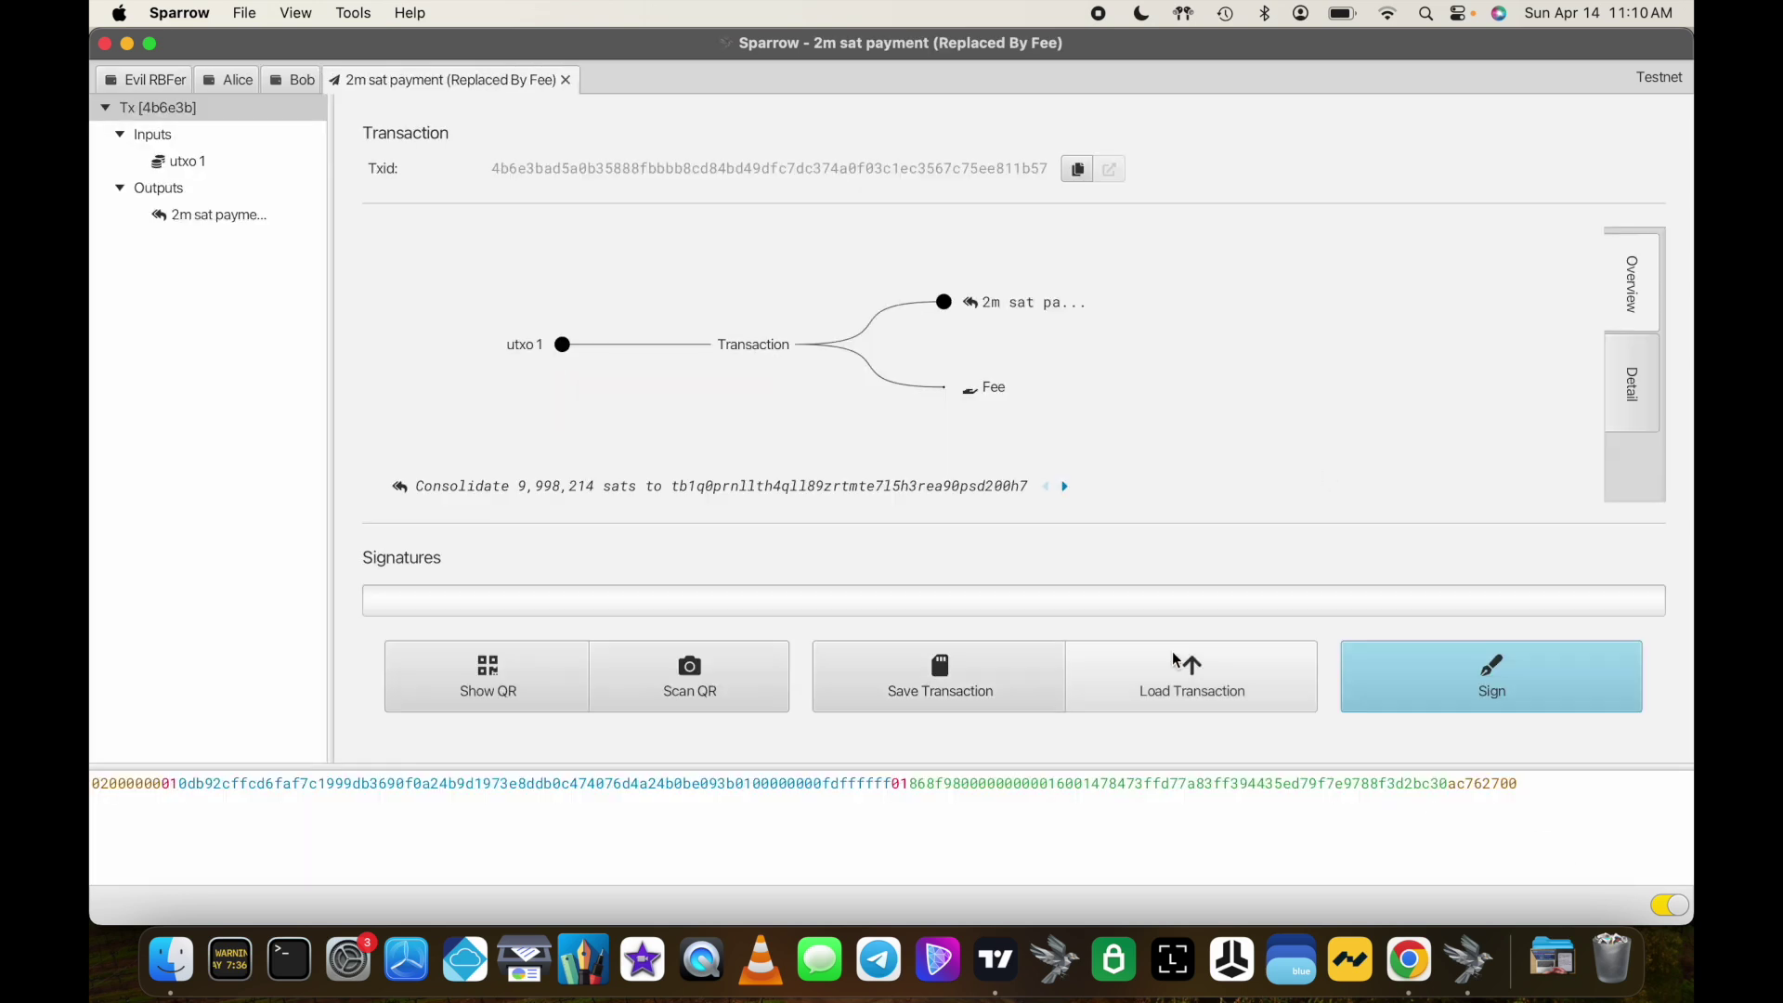
pyautogui.click(1449, 680)
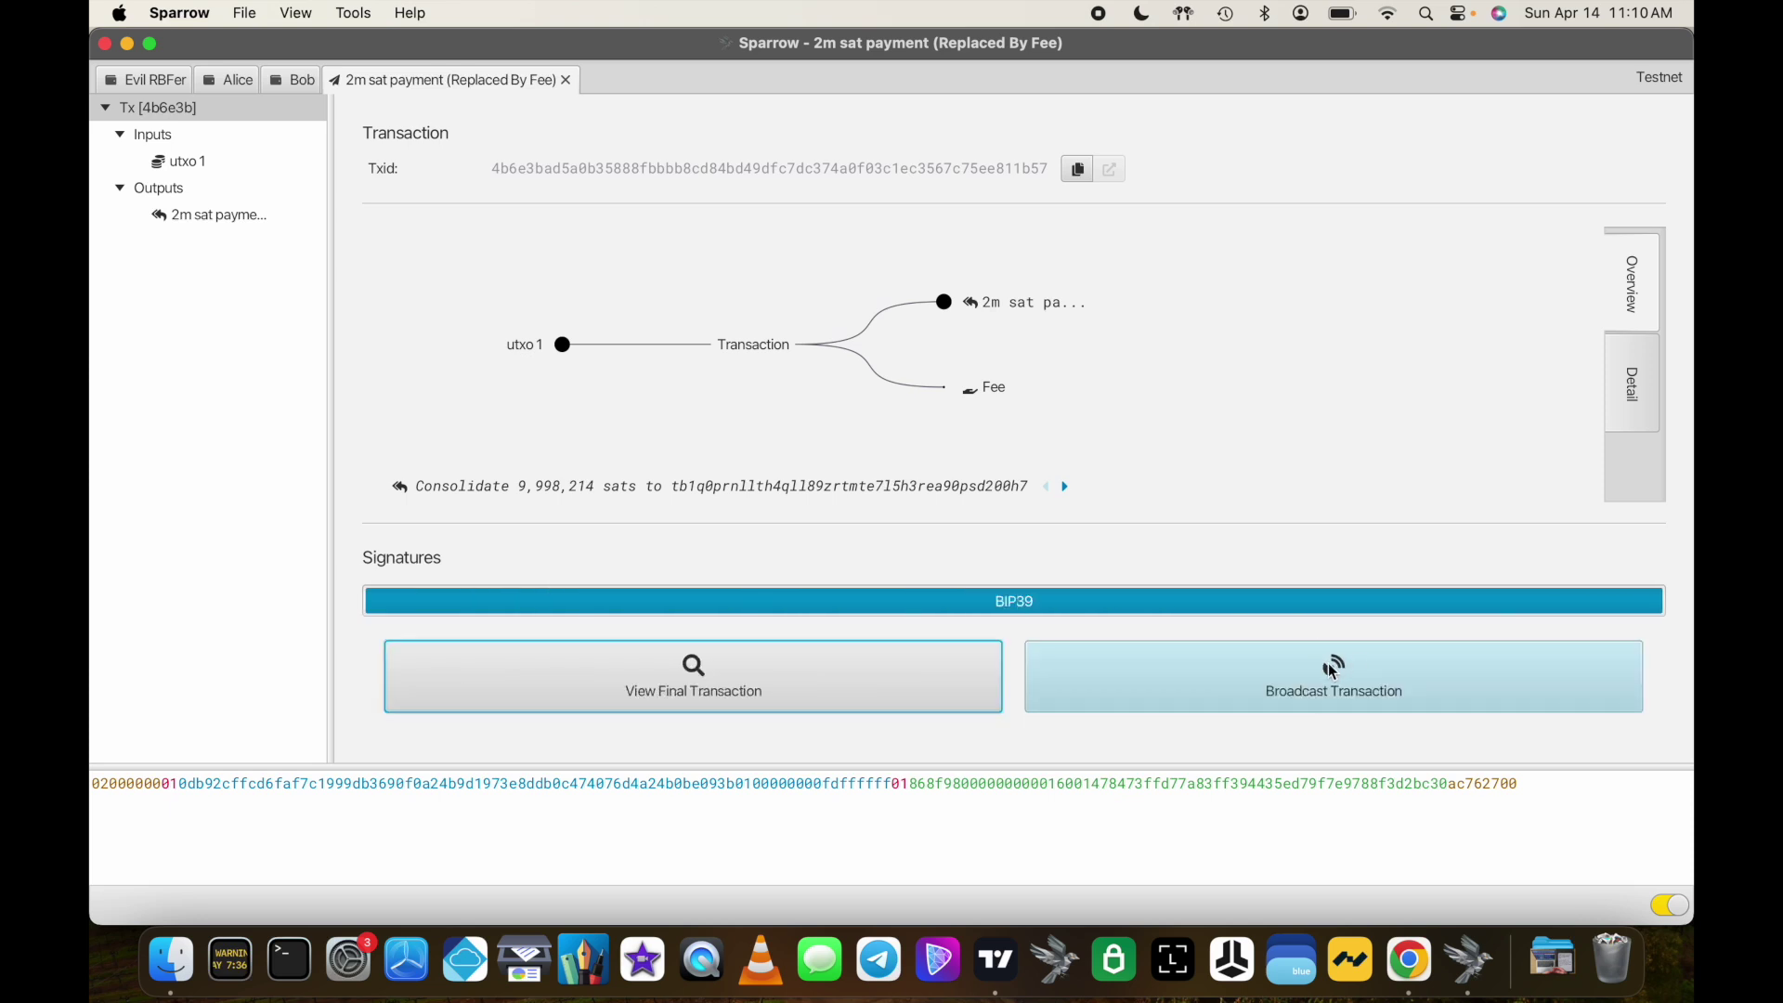
pyautogui.click(1252, 681)
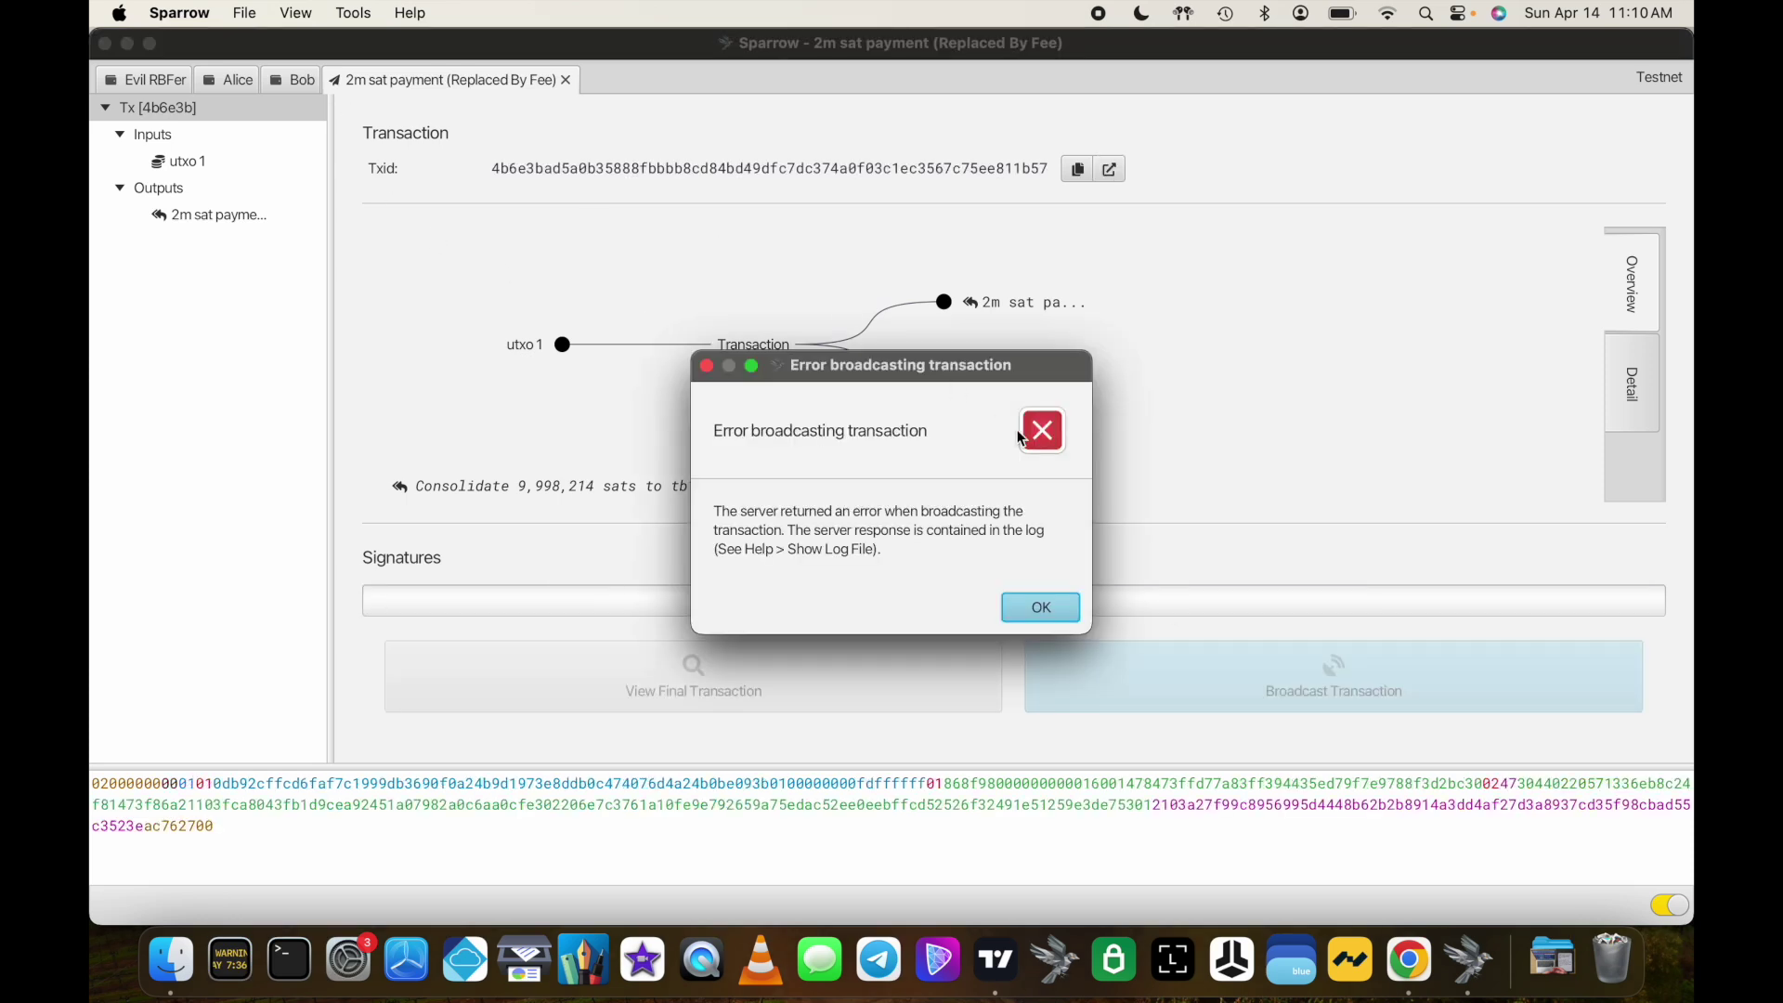
pyautogui.click(1040, 608)
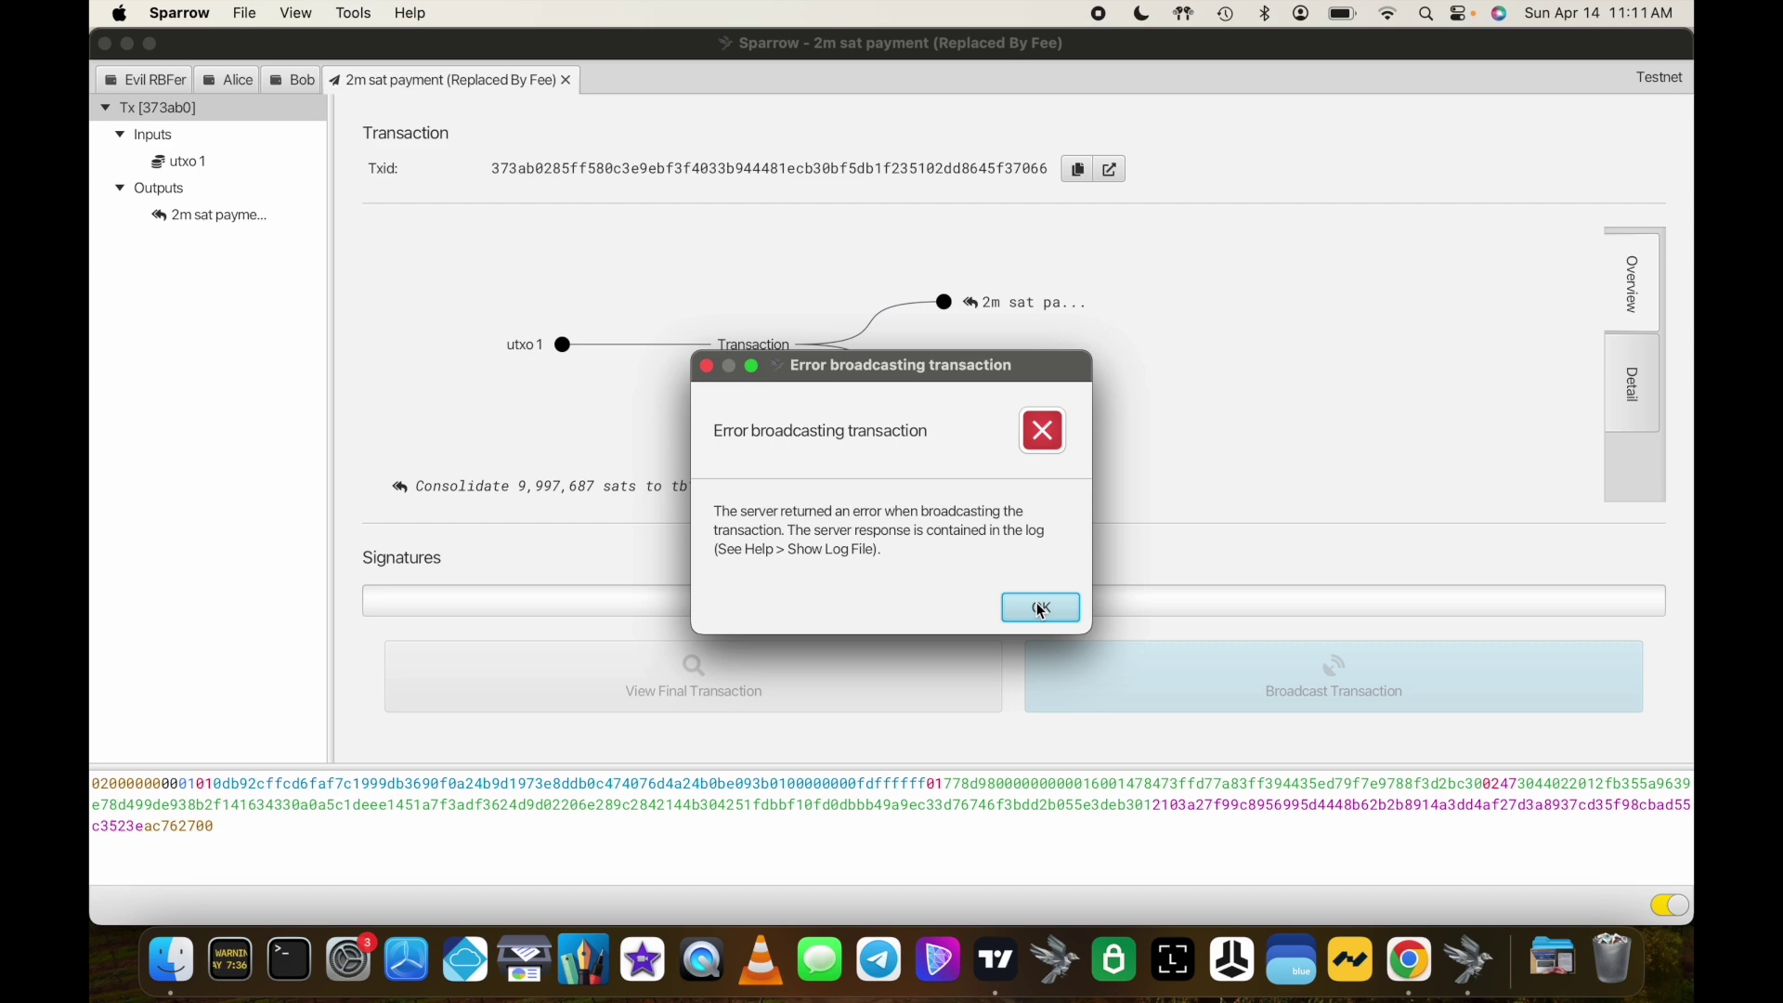
# Step: Open Sparrow's log file, read the server's reason for rejecting the latest replacement broadcast, and close the log
pyautogui.click(410, 13)
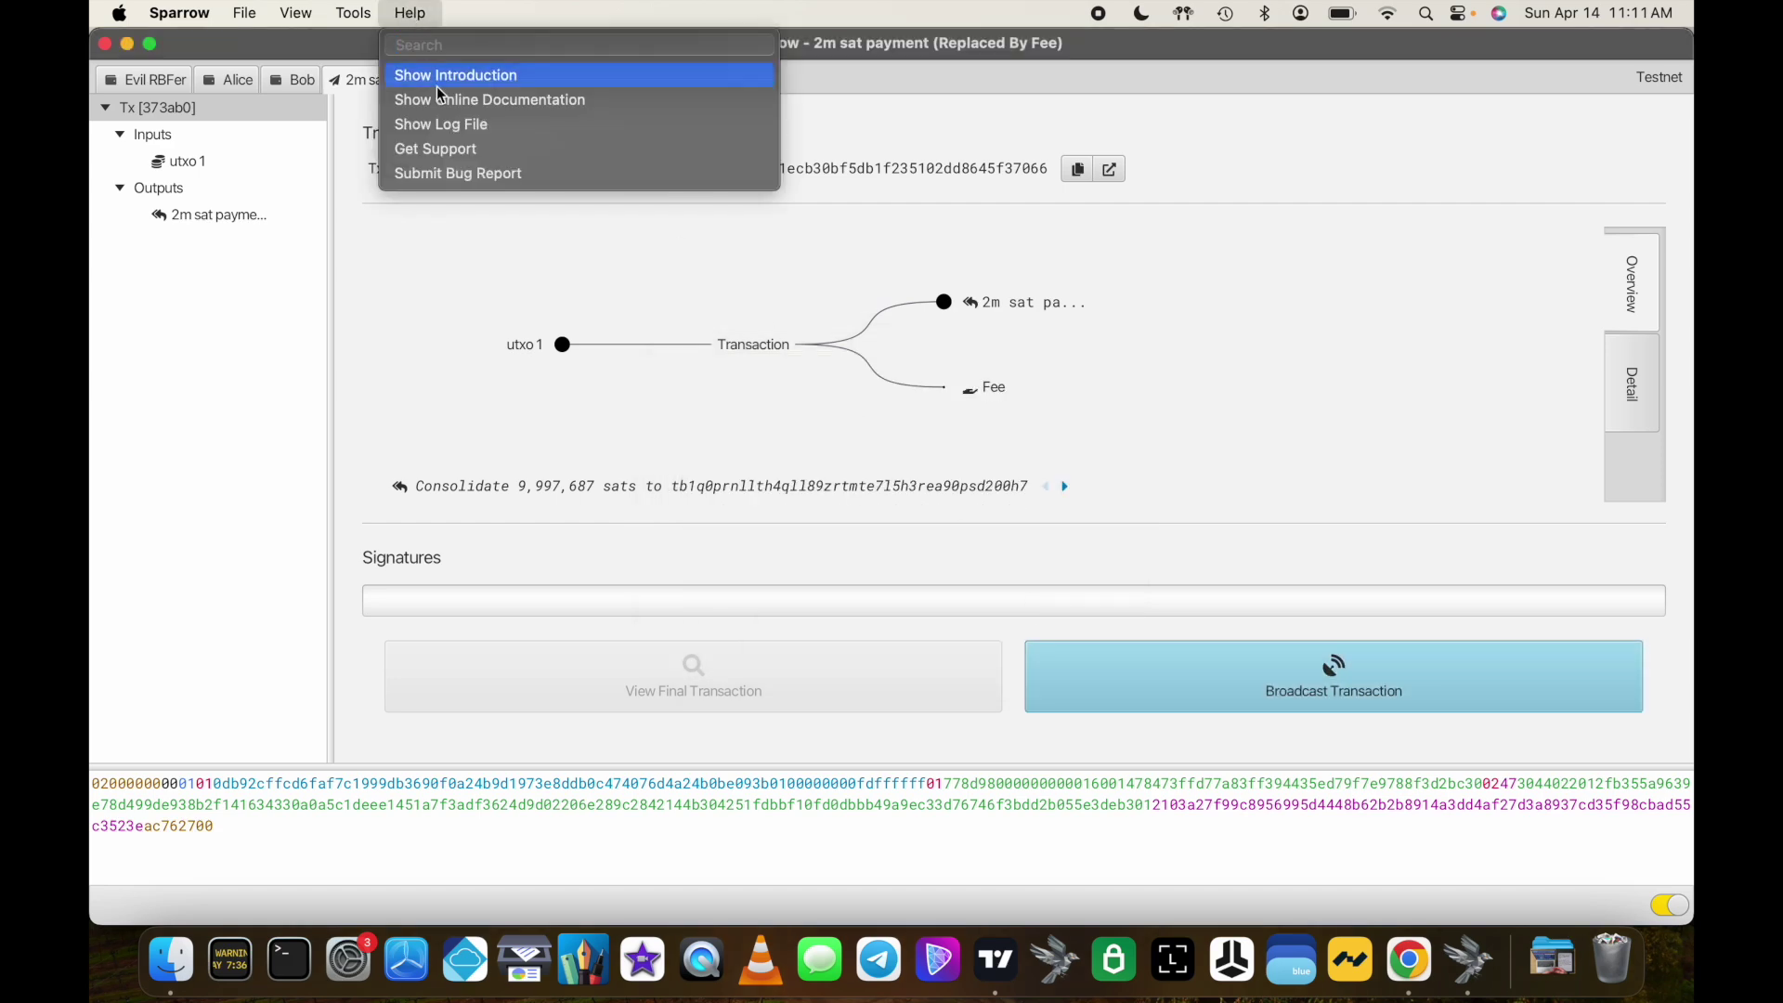
pyautogui.click(443, 124)
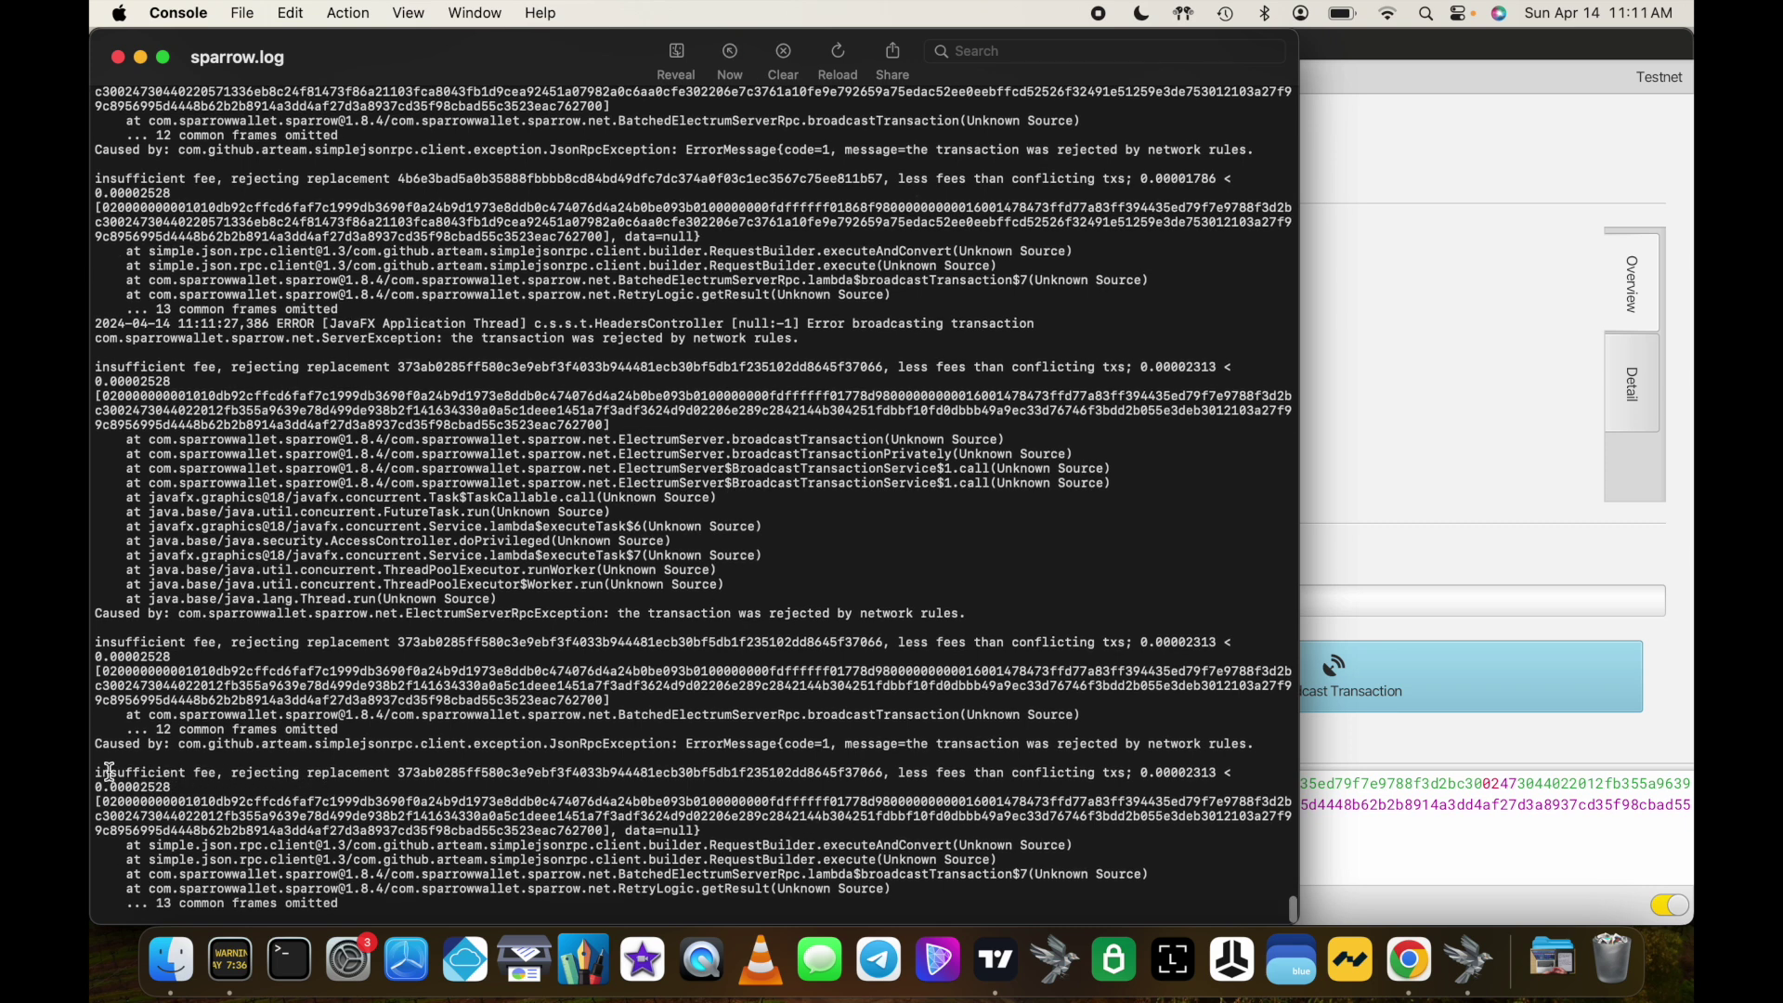
pyautogui.moveTo(97, 772); pyautogui.dragTo(395, 772)
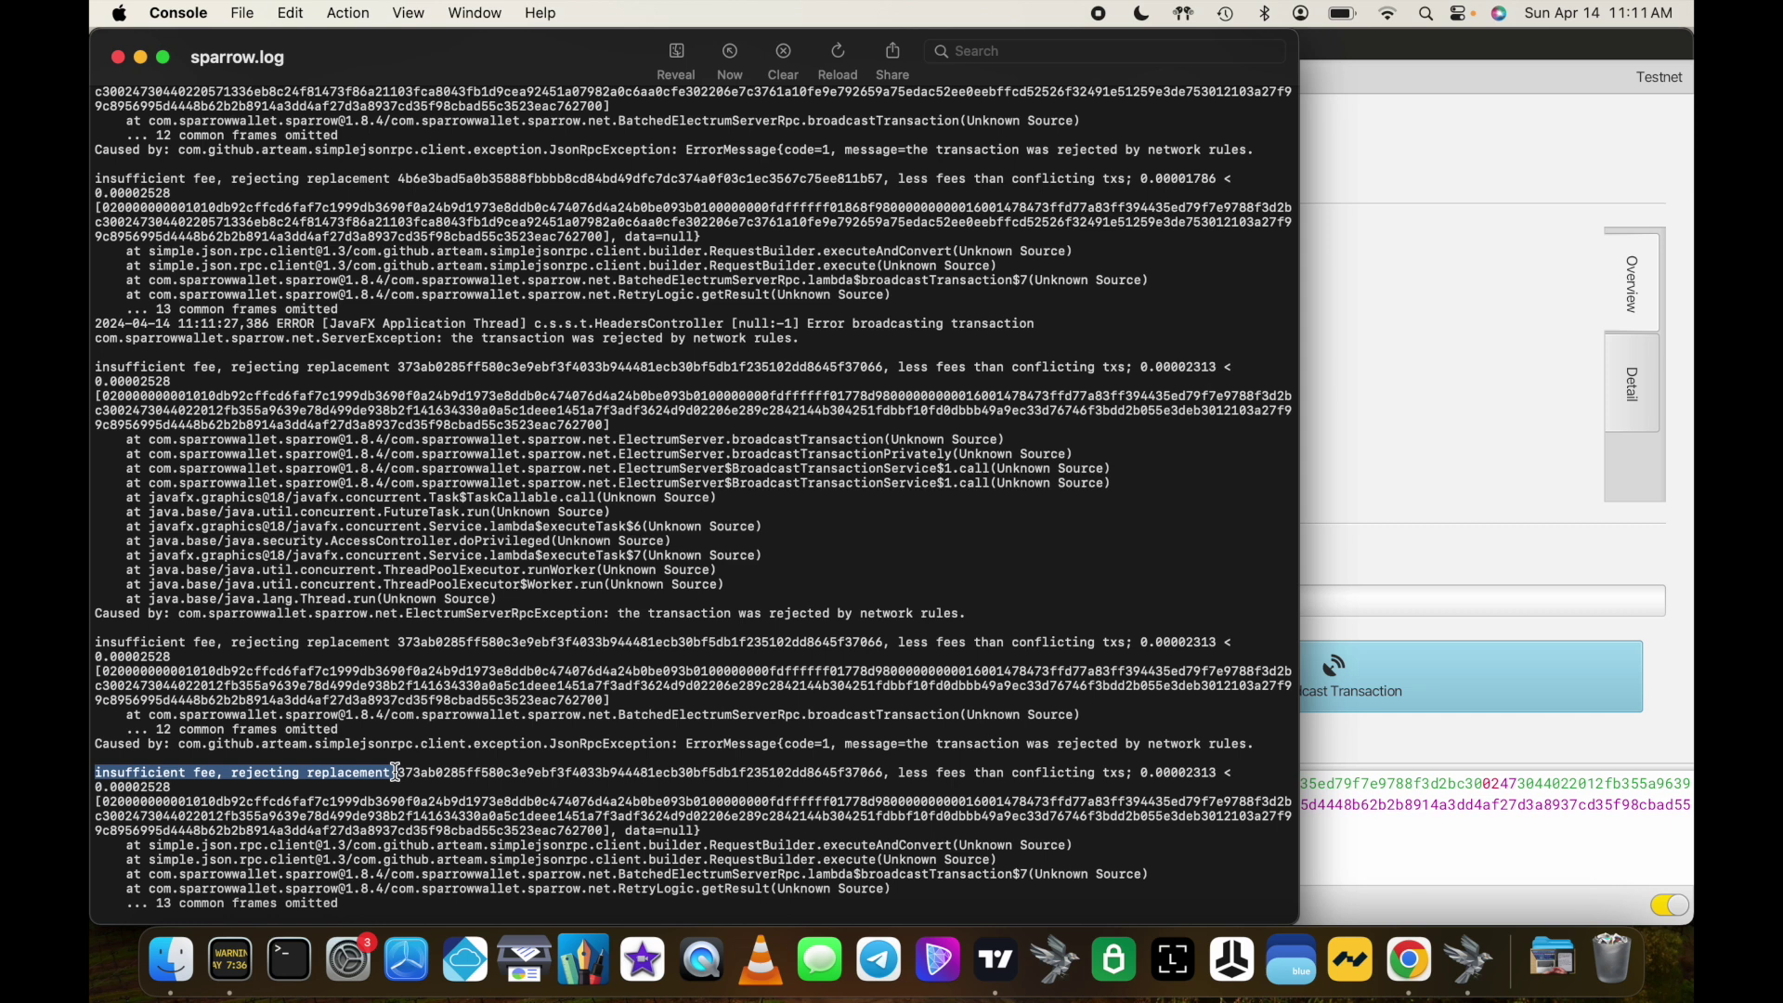
pyautogui.moveTo(395, 773); pyautogui.dragTo(757, 771)
pyautogui.click(1048, 758)
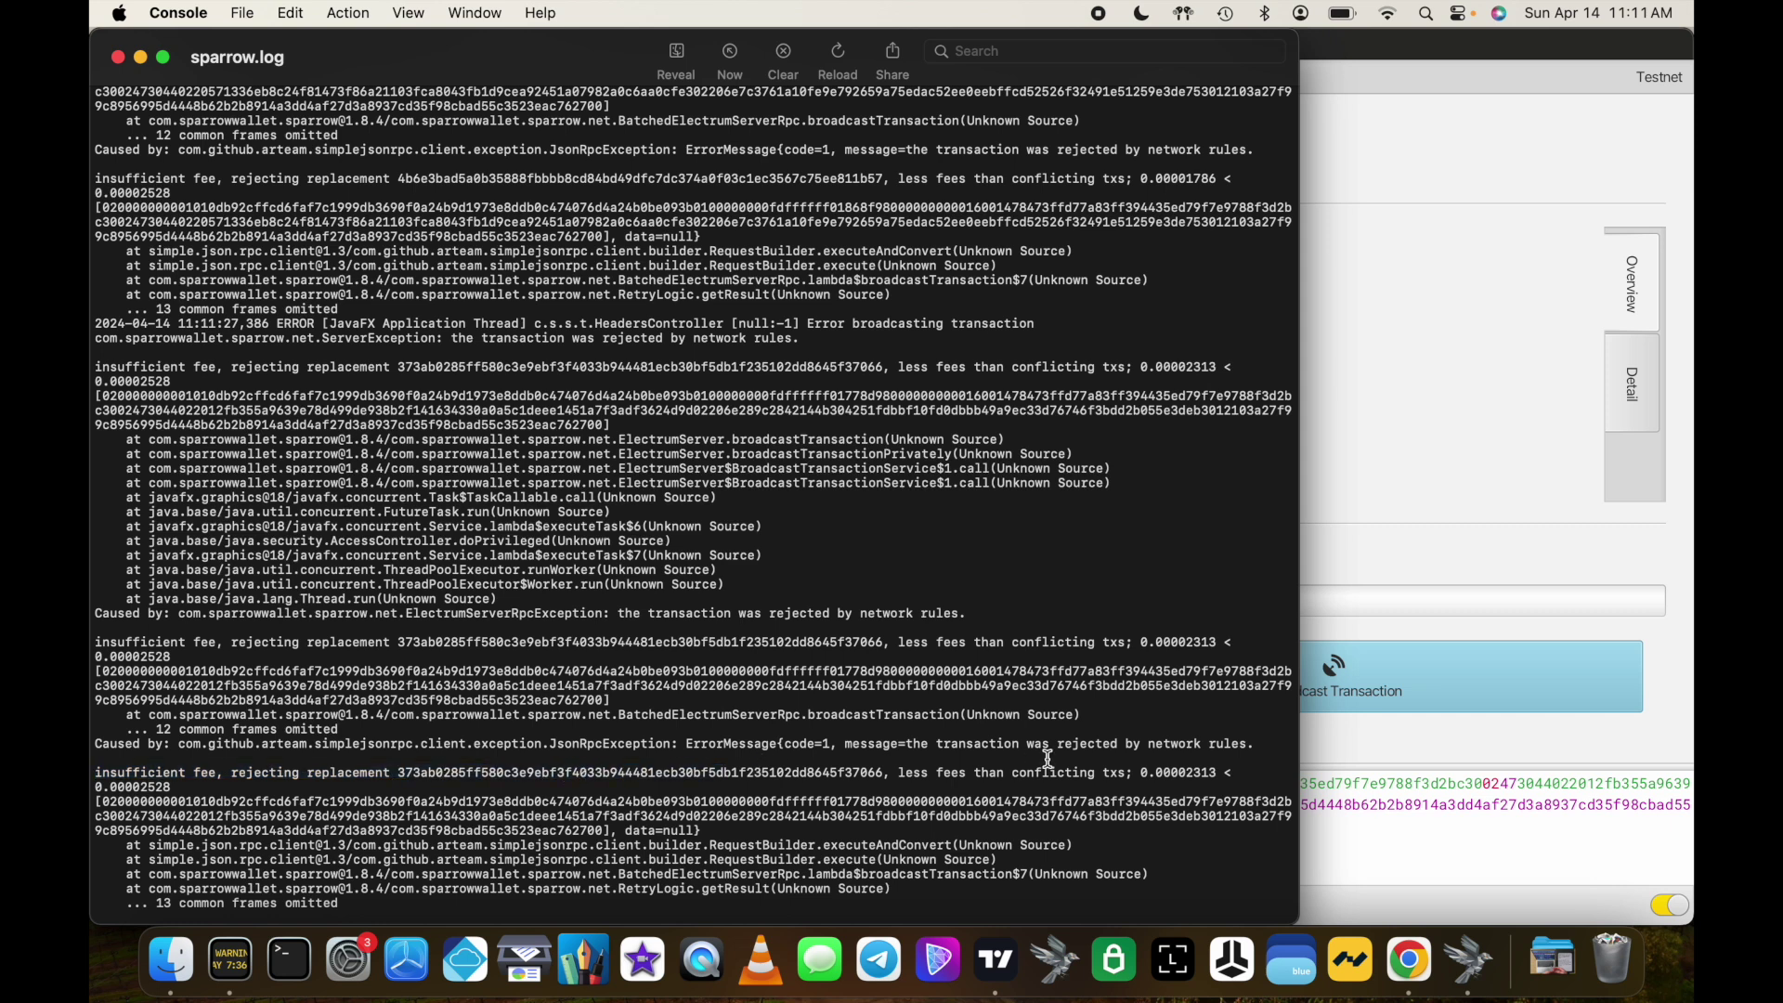
pyautogui.click(119, 57)
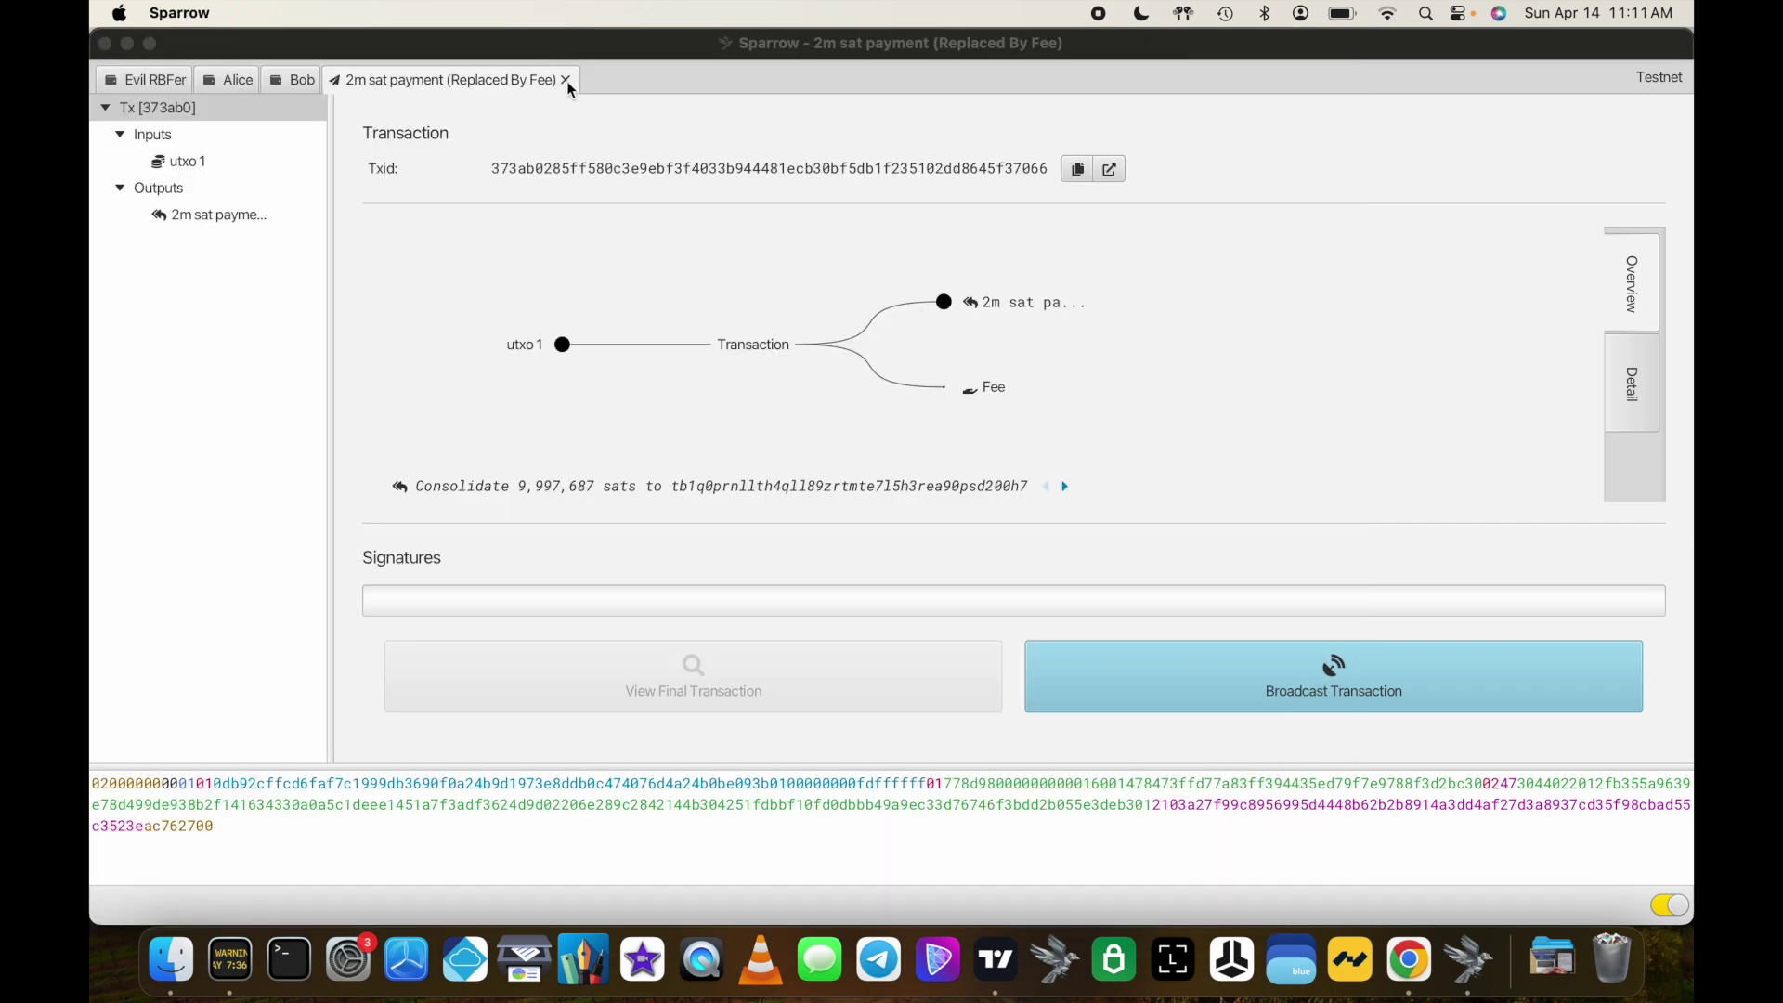
# Step: Close the rejected transaction and rebuild the replacement at a 33.12 sats/vB fee rate, signing and broadcasting it
pyautogui.click(565, 80)
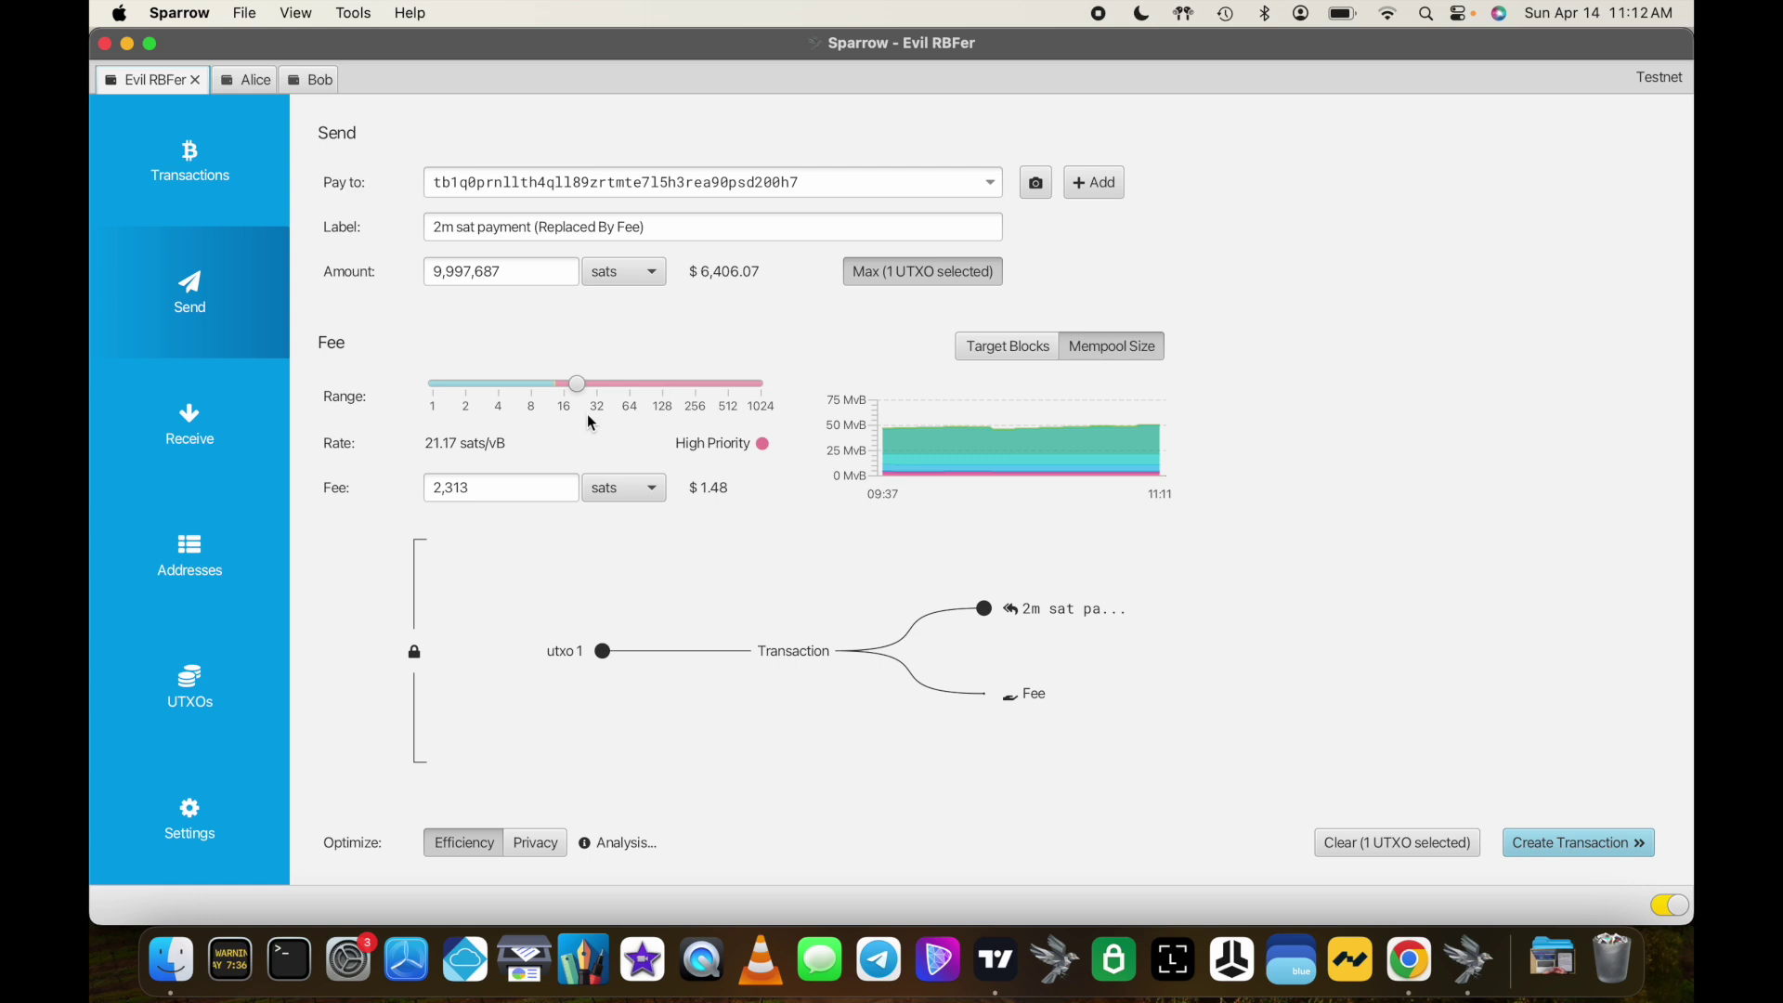
pyautogui.moveTo(575, 390); pyautogui.dragTo(597, 391)
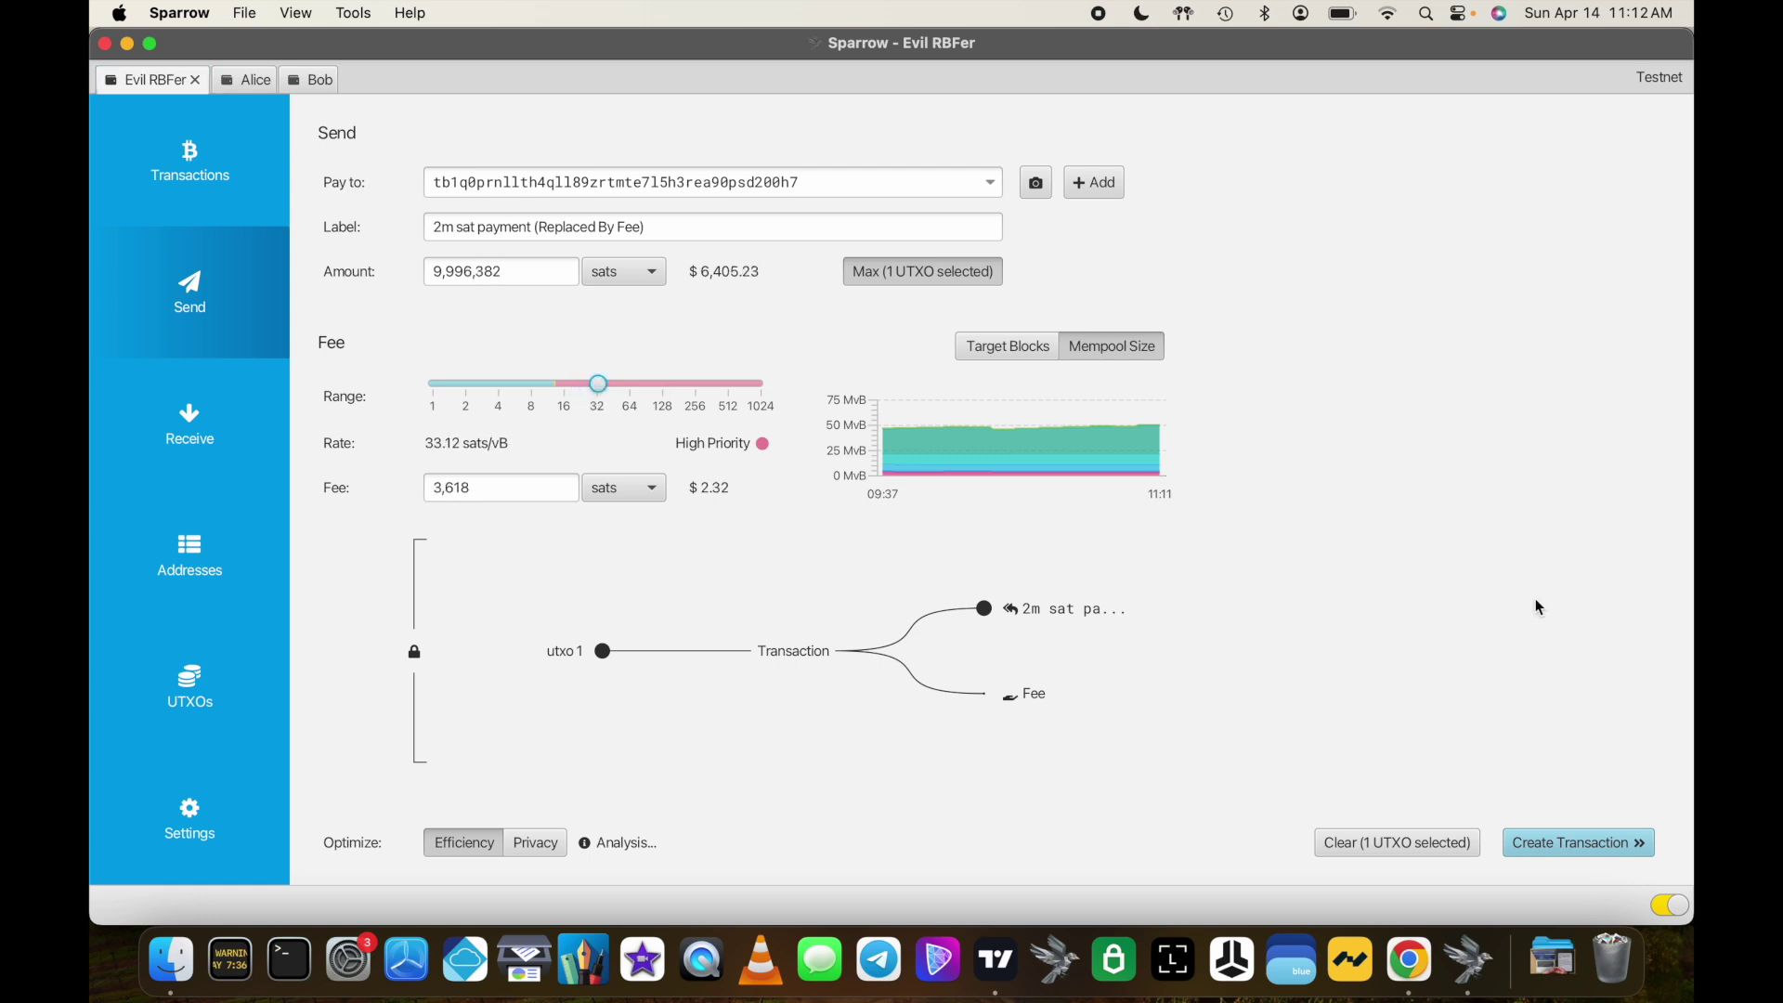
pyautogui.click(1577, 840)
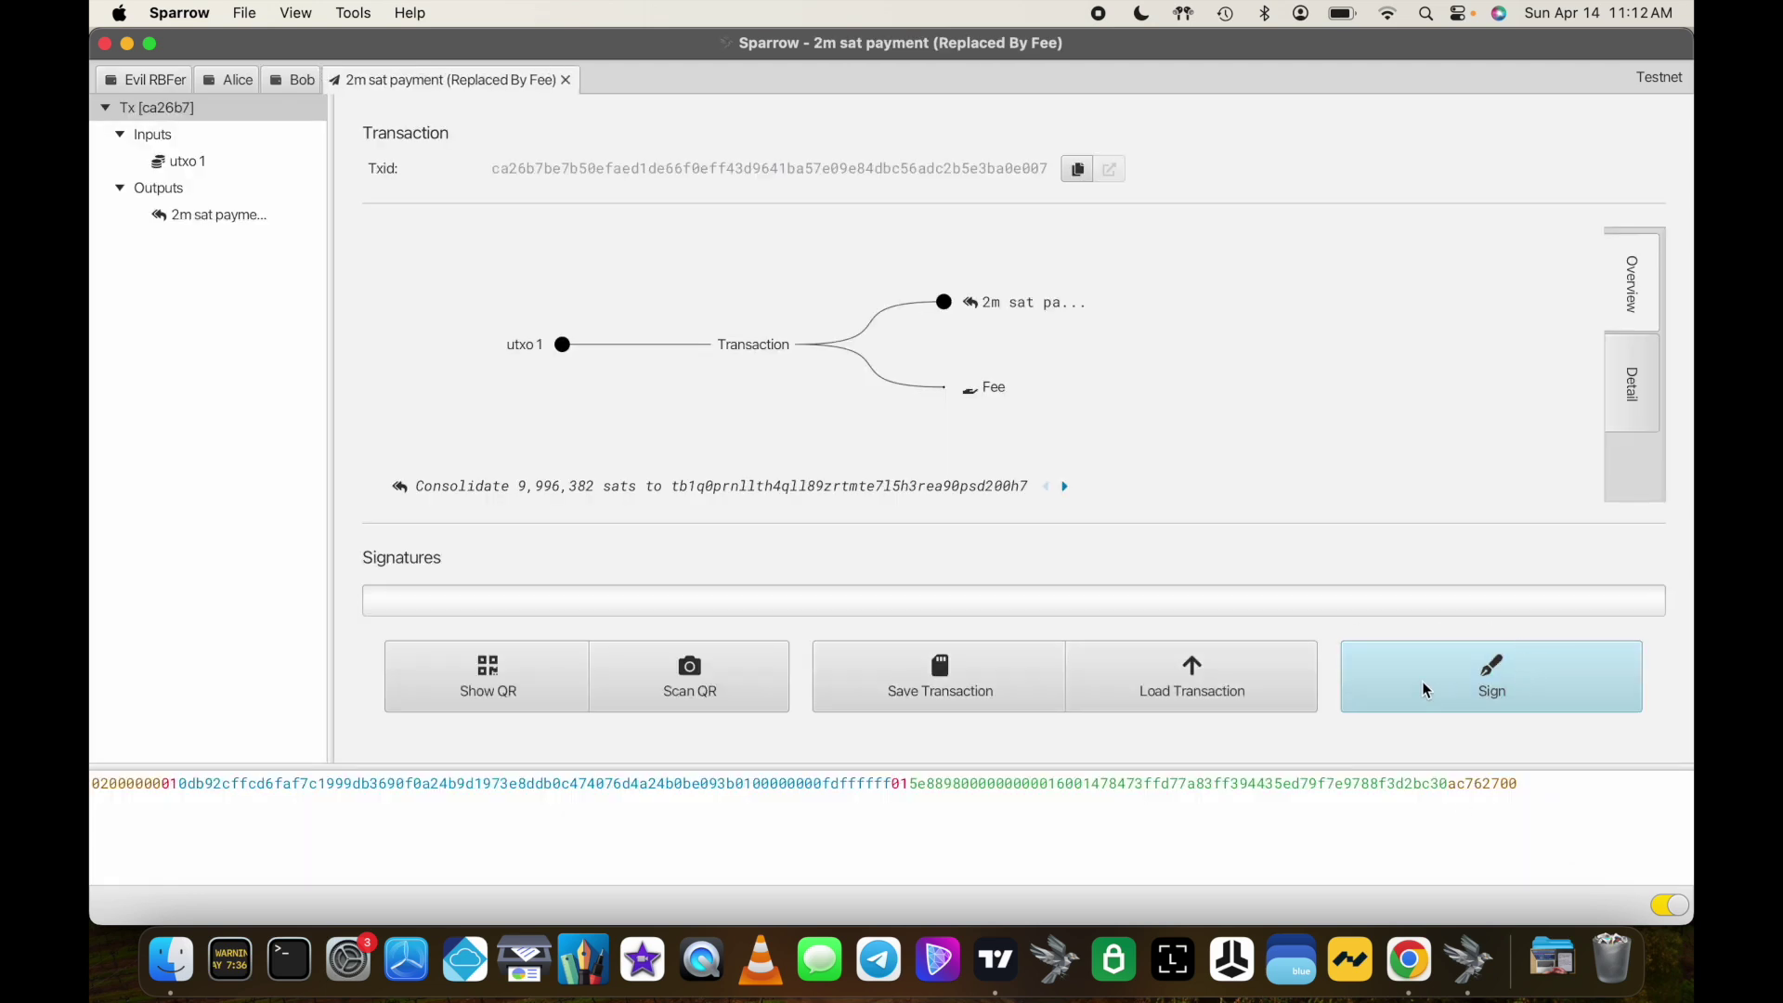
pyautogui.click(1426, 689)
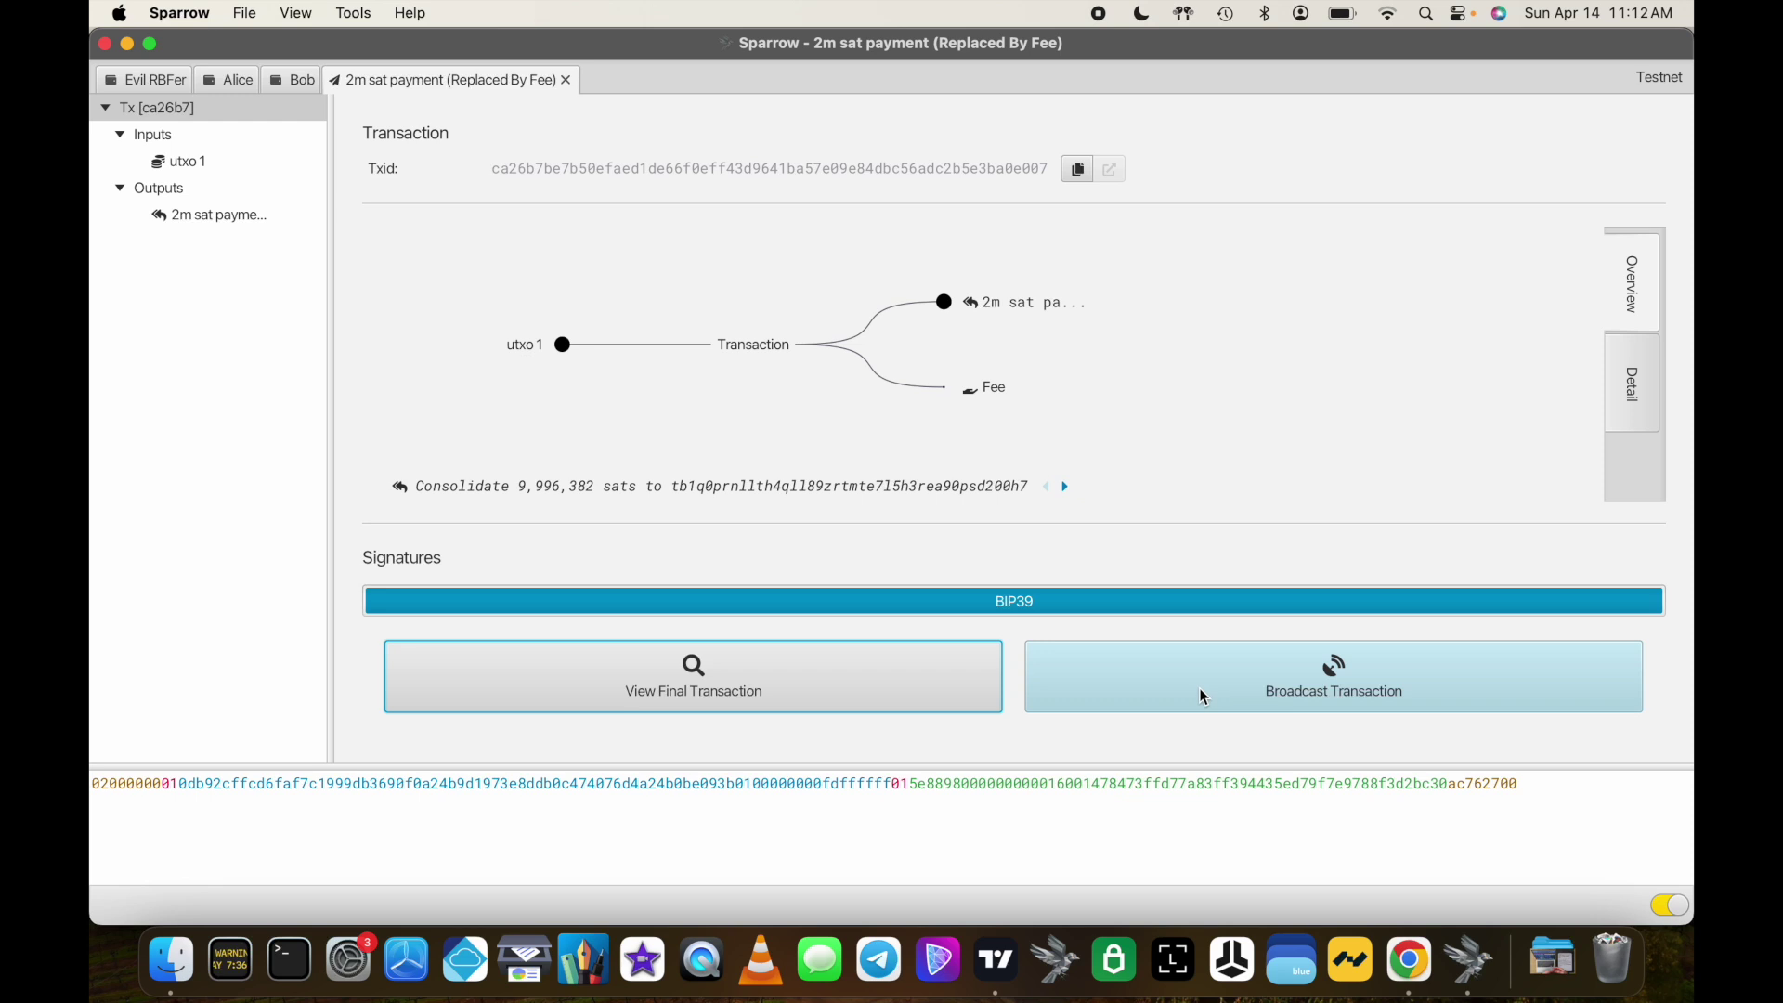
pyautogui.click(1202, 695)
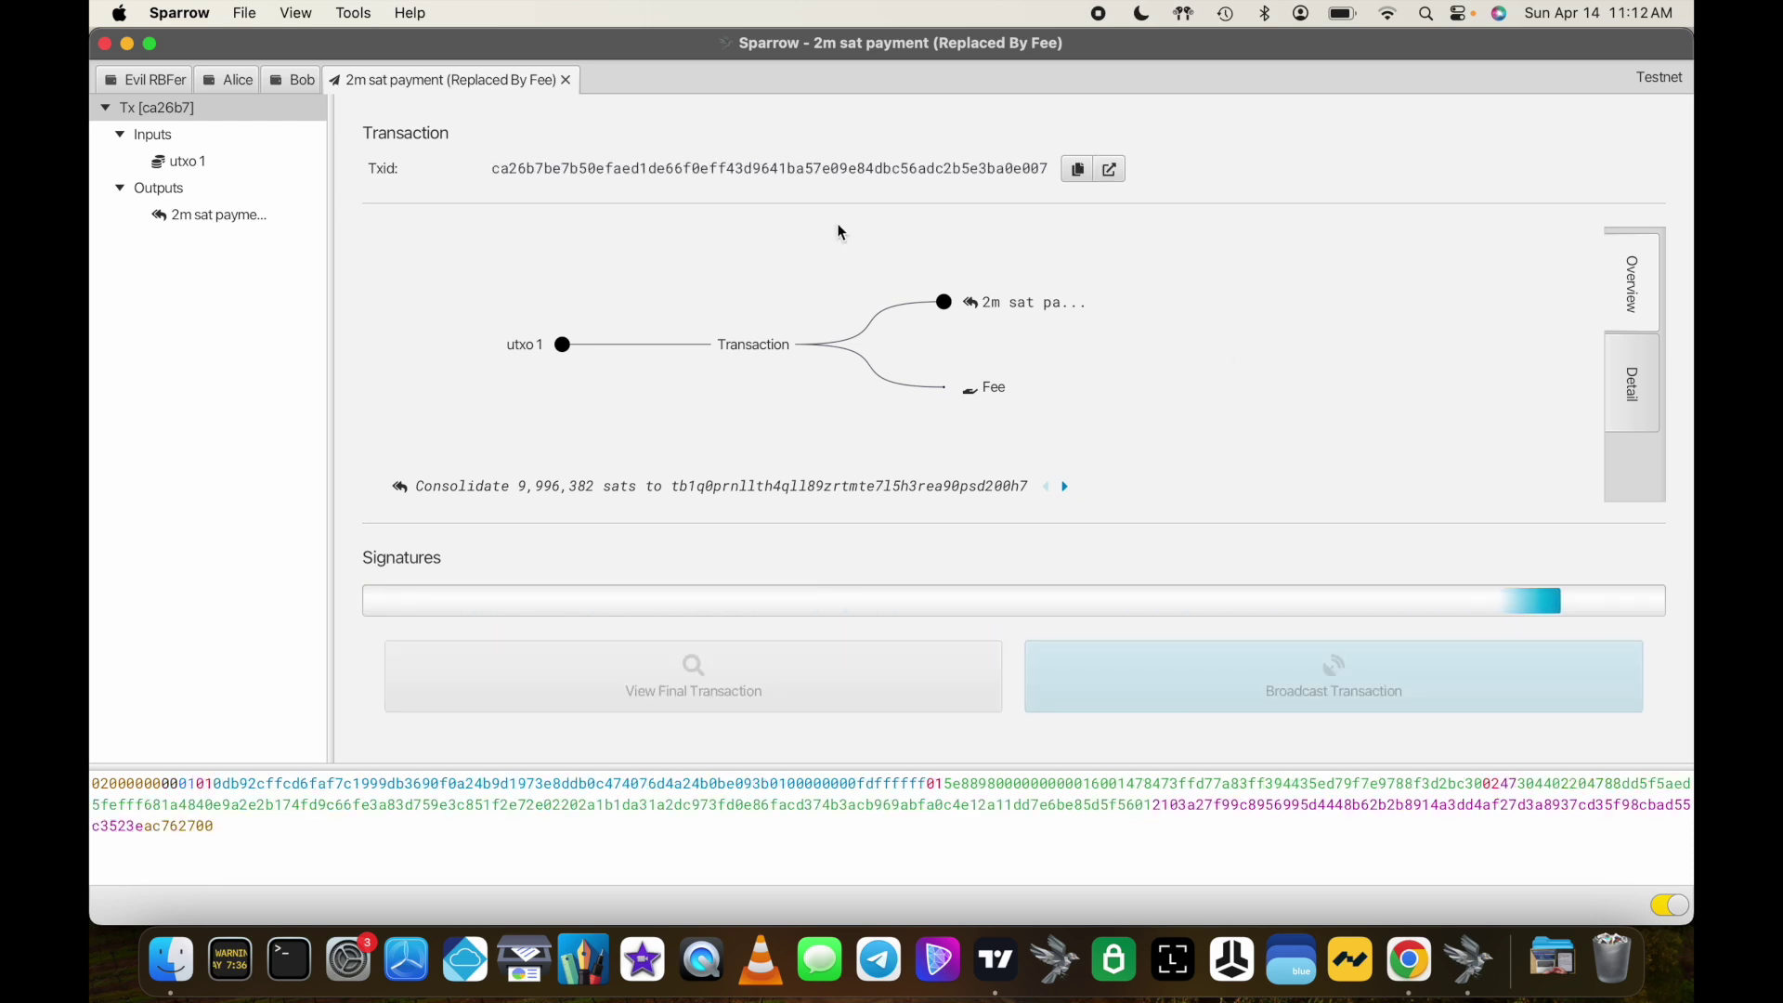
# Step: Check the Evil RBFer wallet's transaction history and unspent outputs, and dismiss the two mempool notifications
pyautogui.click(164, 80)
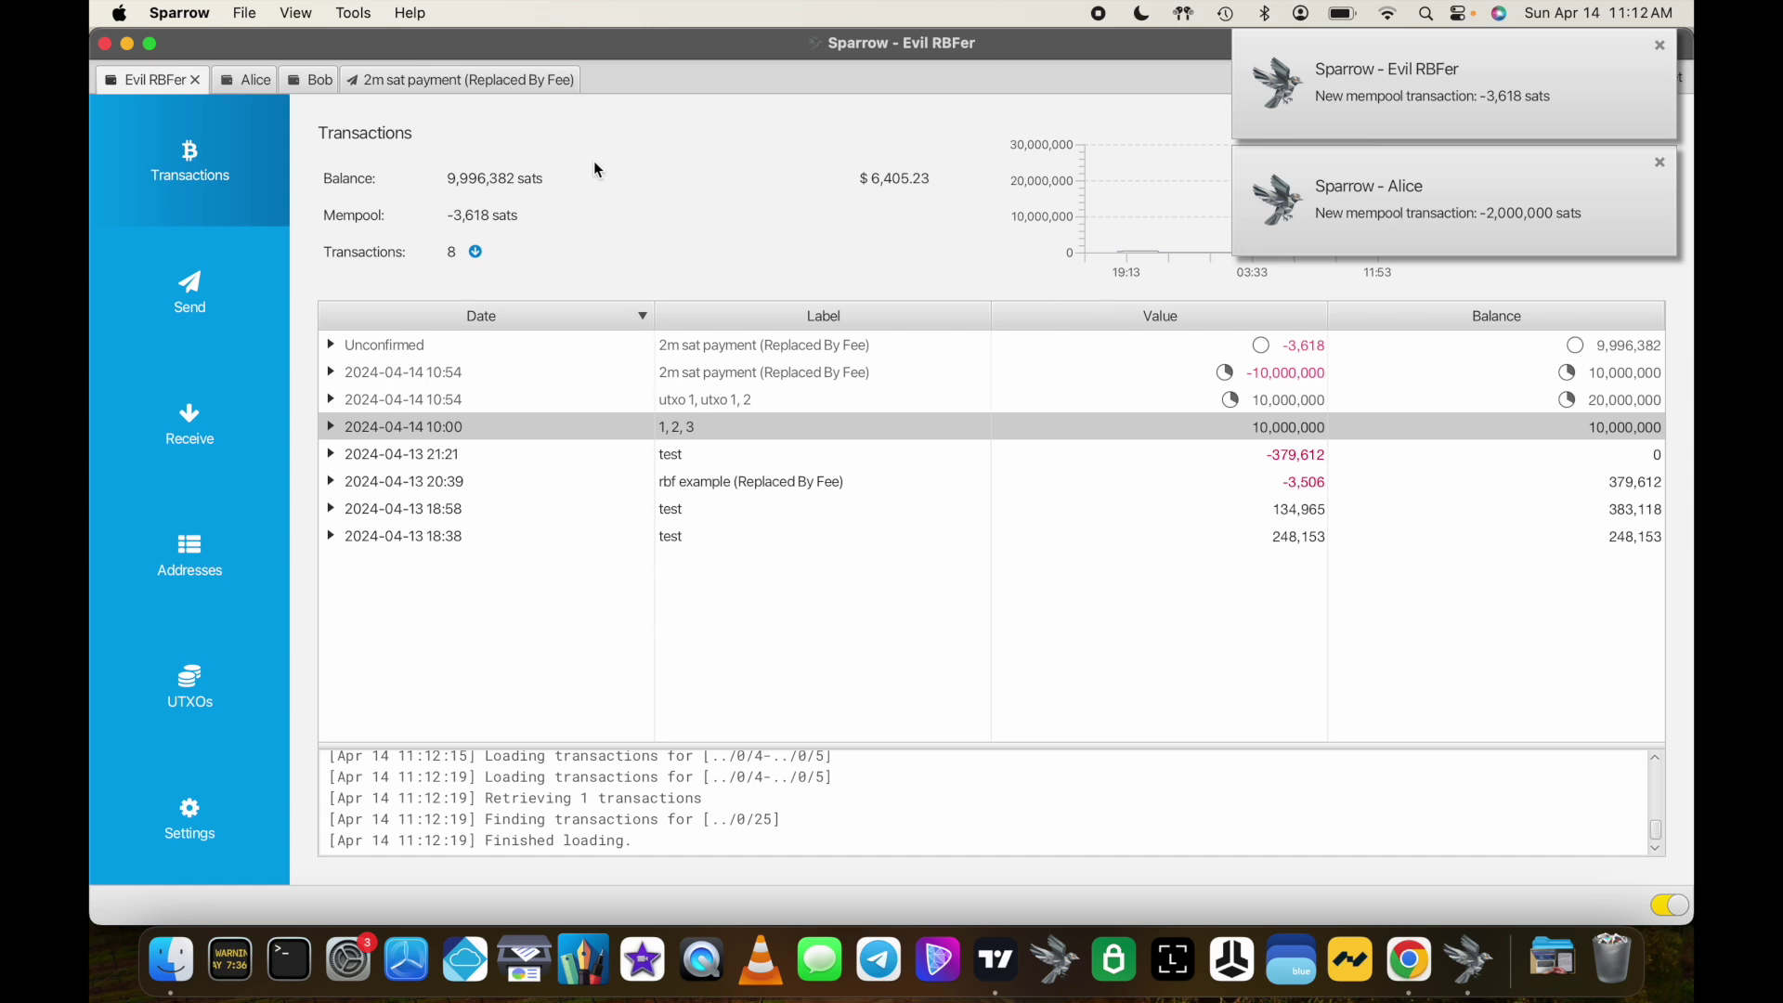
pyautogui.click(450, 178)
pyautogui.click(542, 172)
pyautogui.click(193, 667)
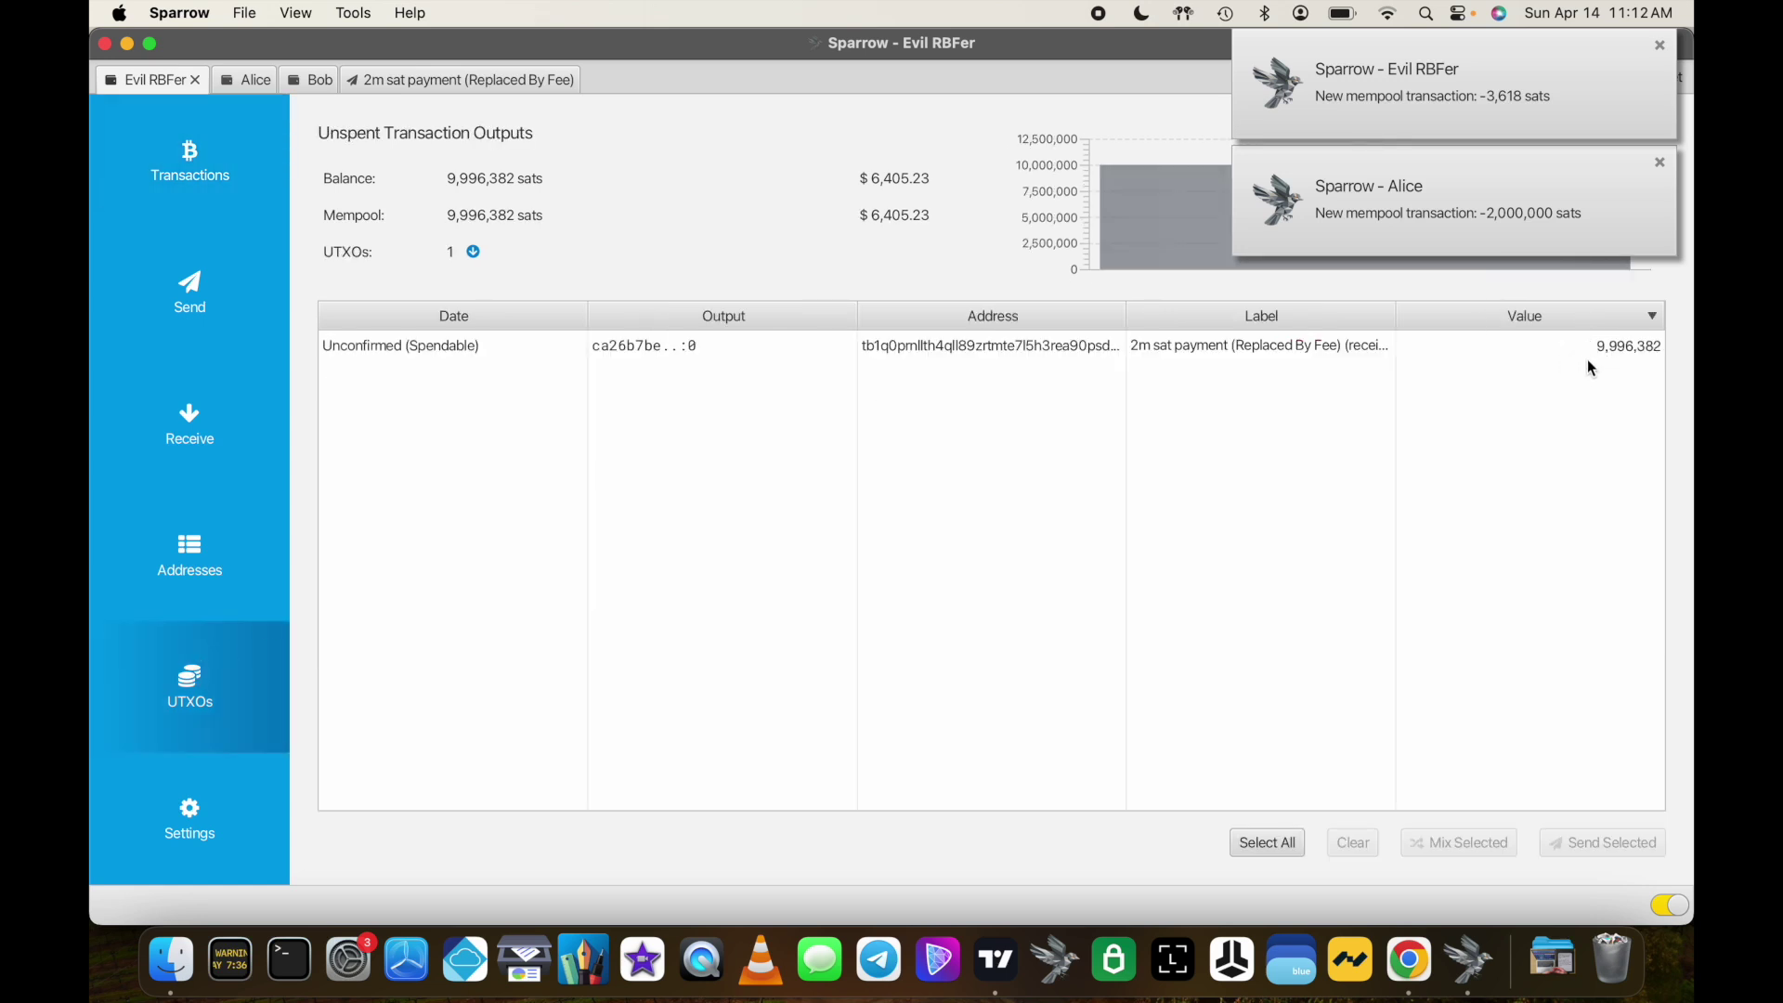
pyautogui.click(1660, 163)
pyautogui.click(1660, 46)
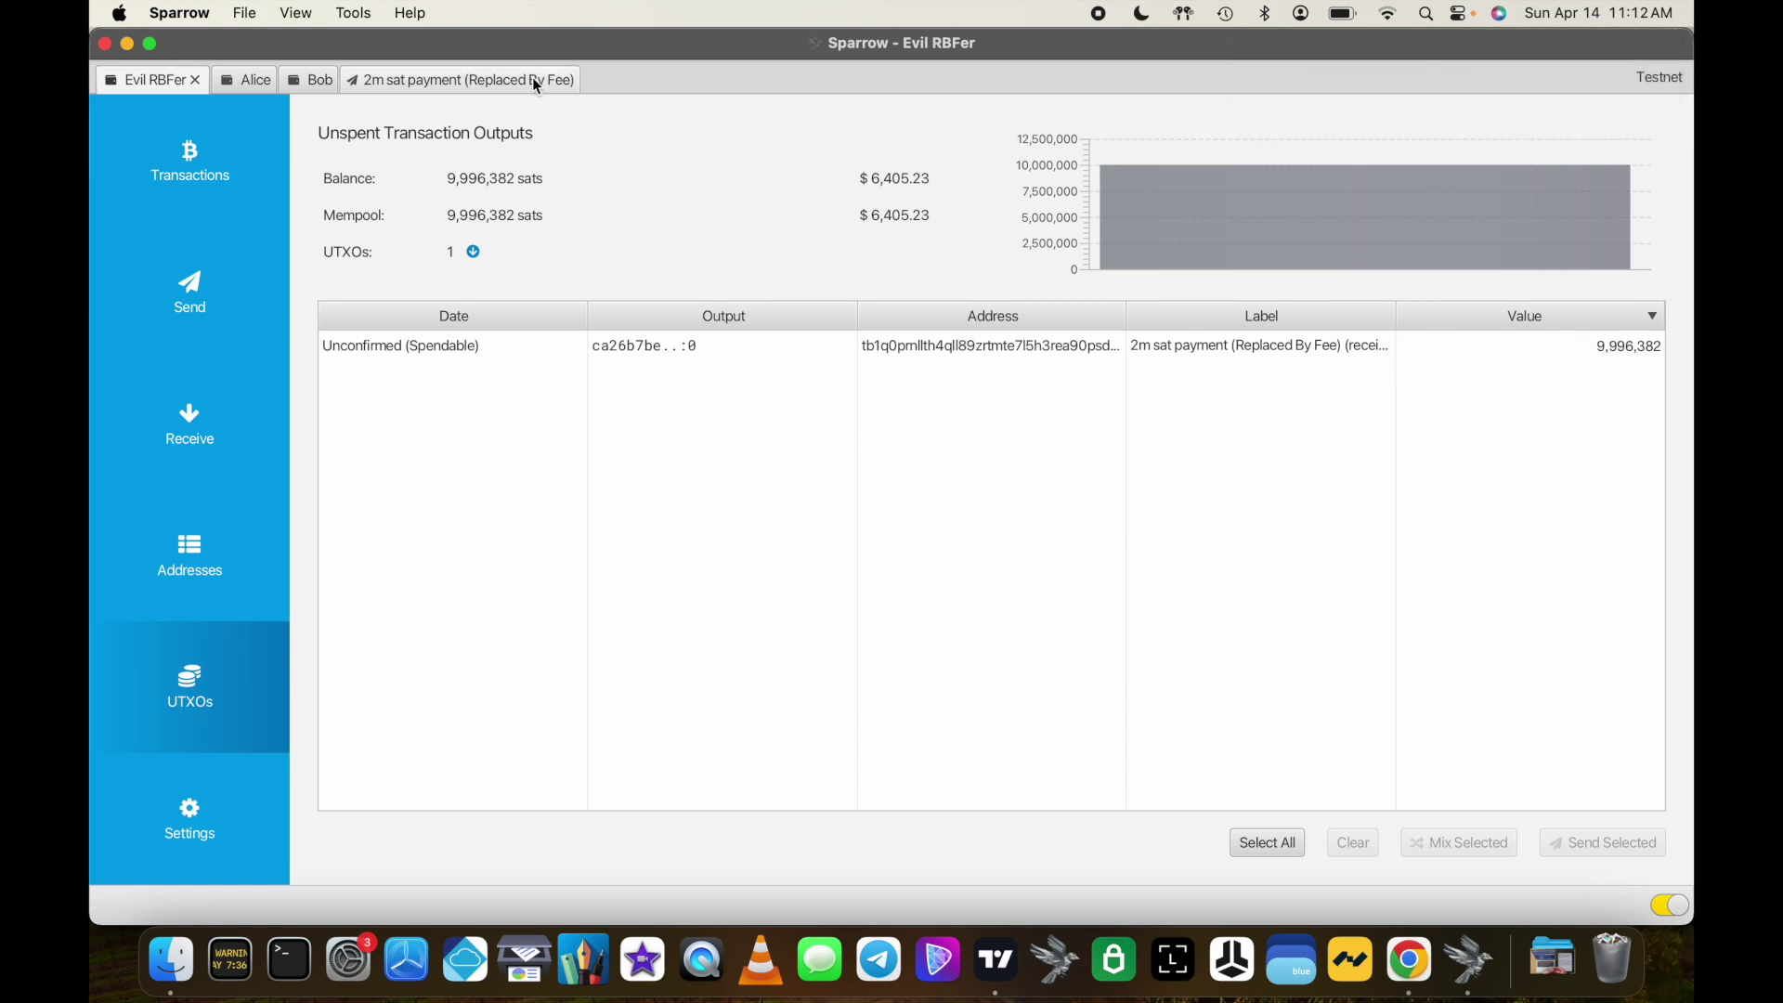
# Step: Check the Bob wallet's unspent outputs and transaction history
pyautogui.click(316, 82)
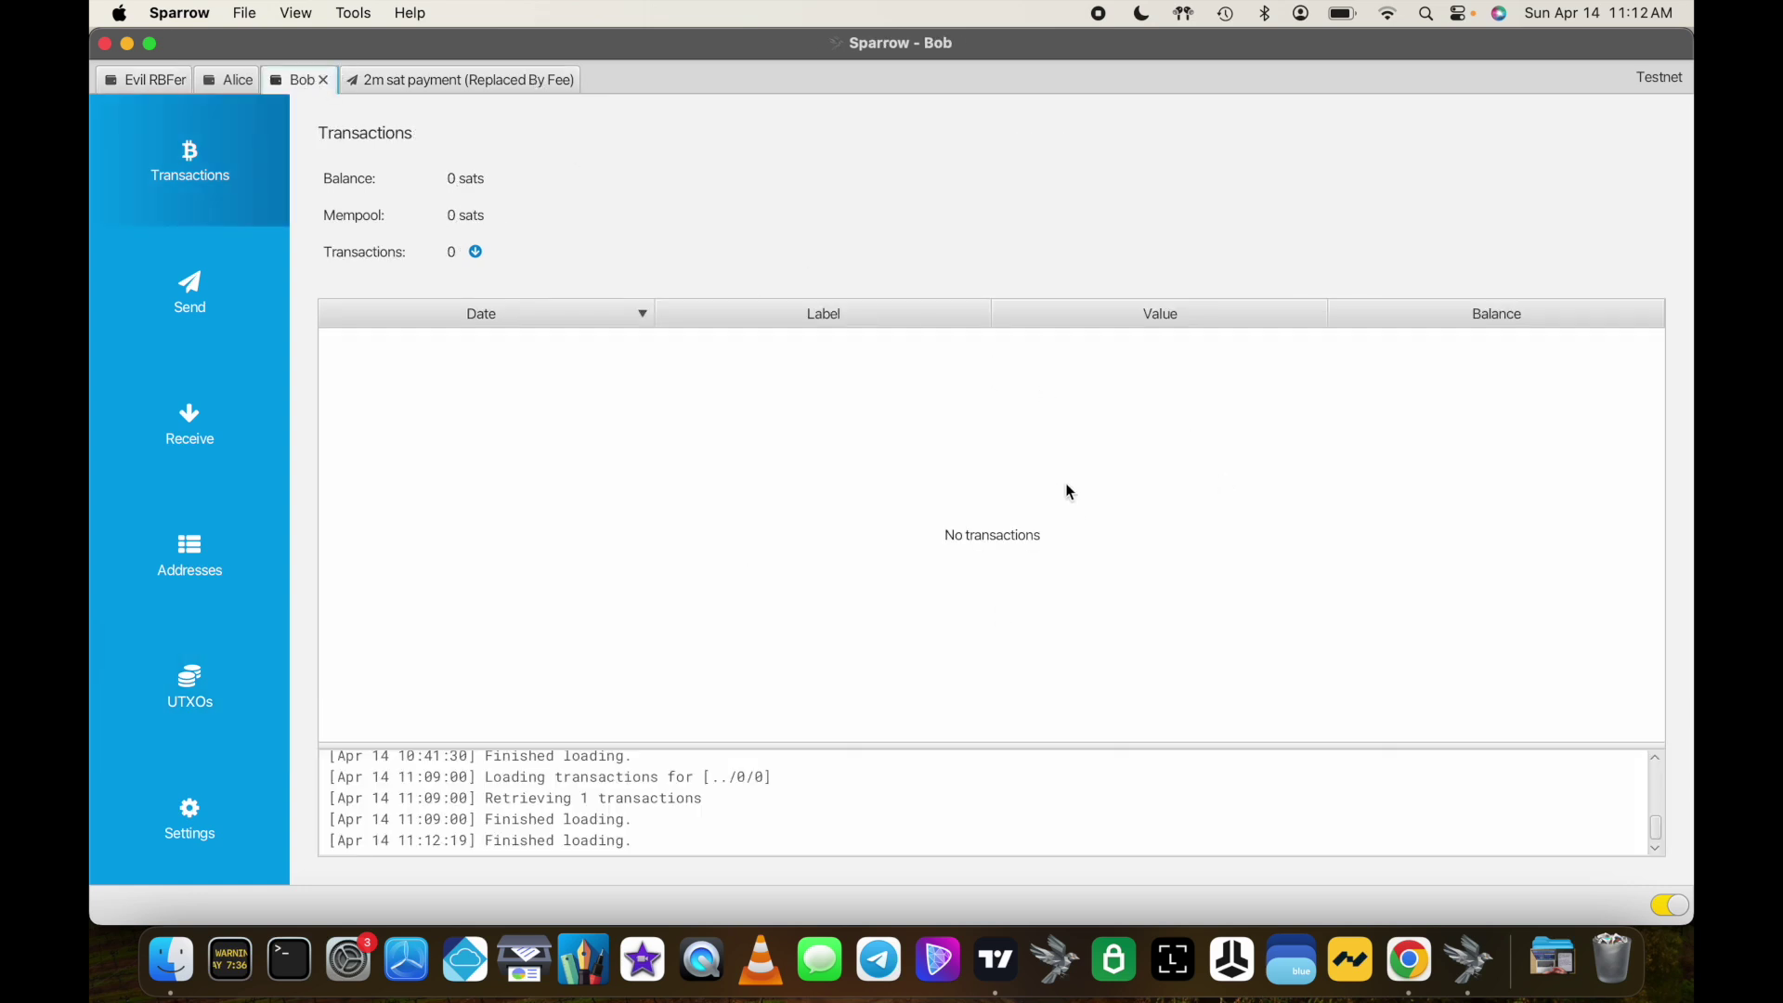
pyautogui.click(225, 680)
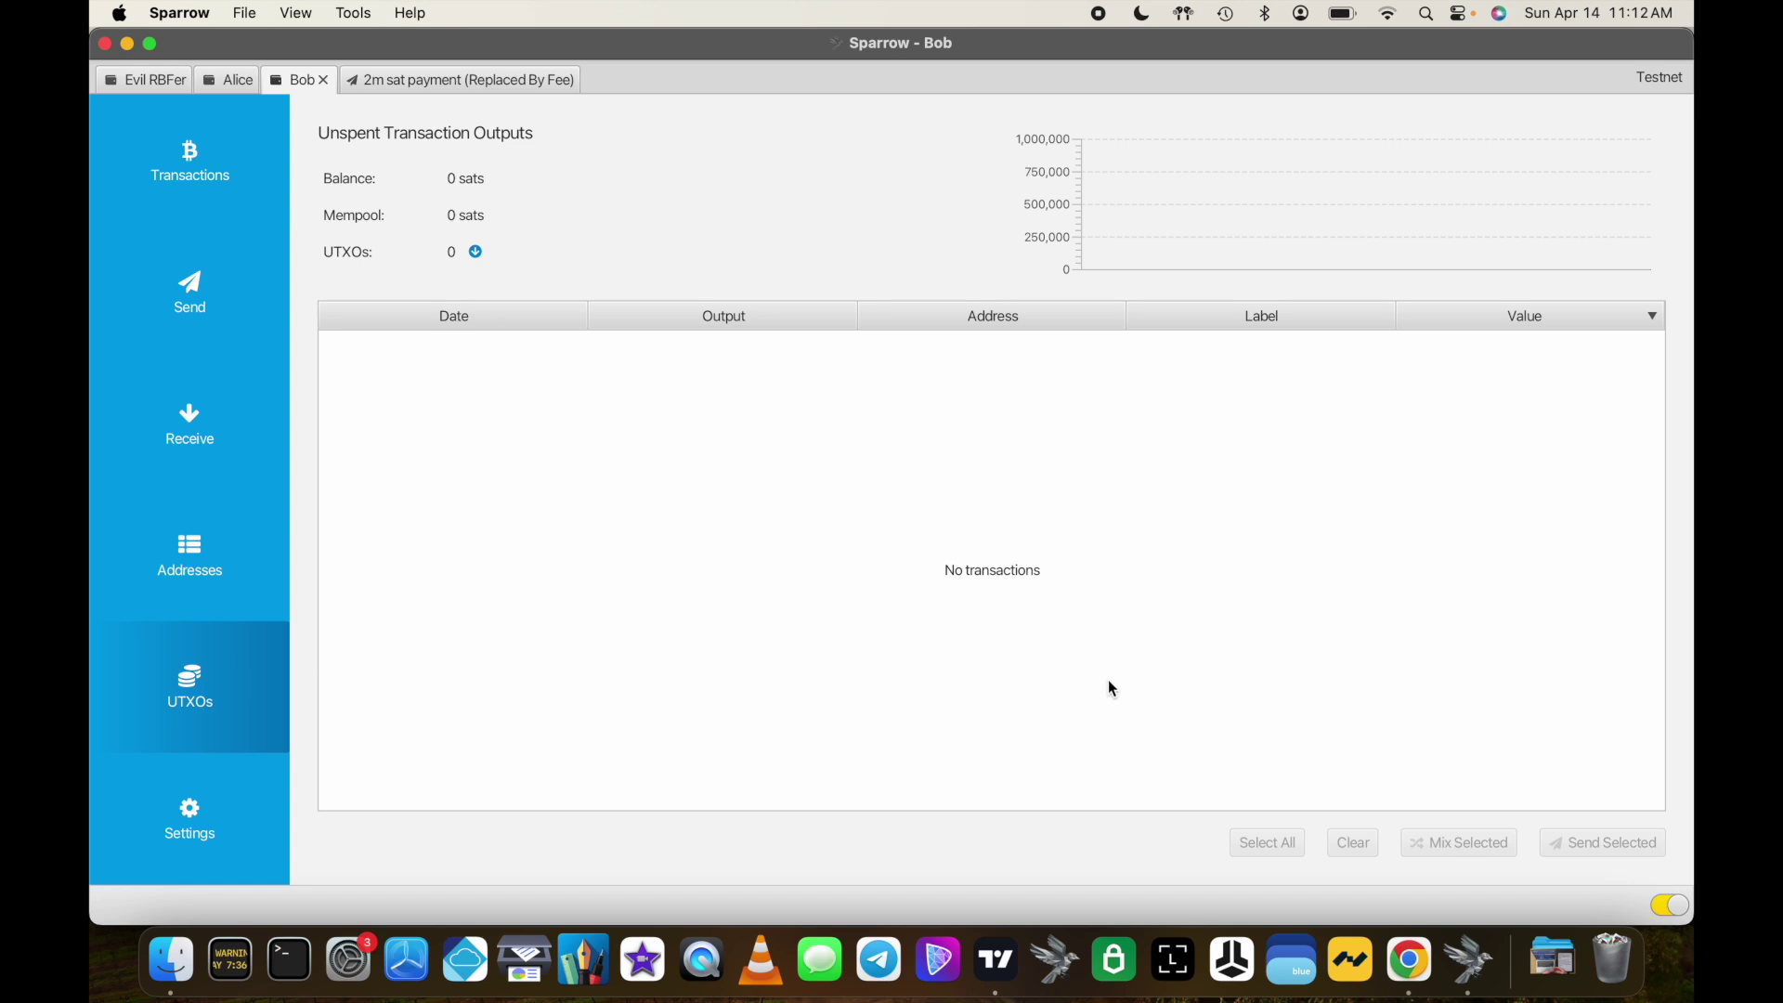
pyautogui.click(189, 164)
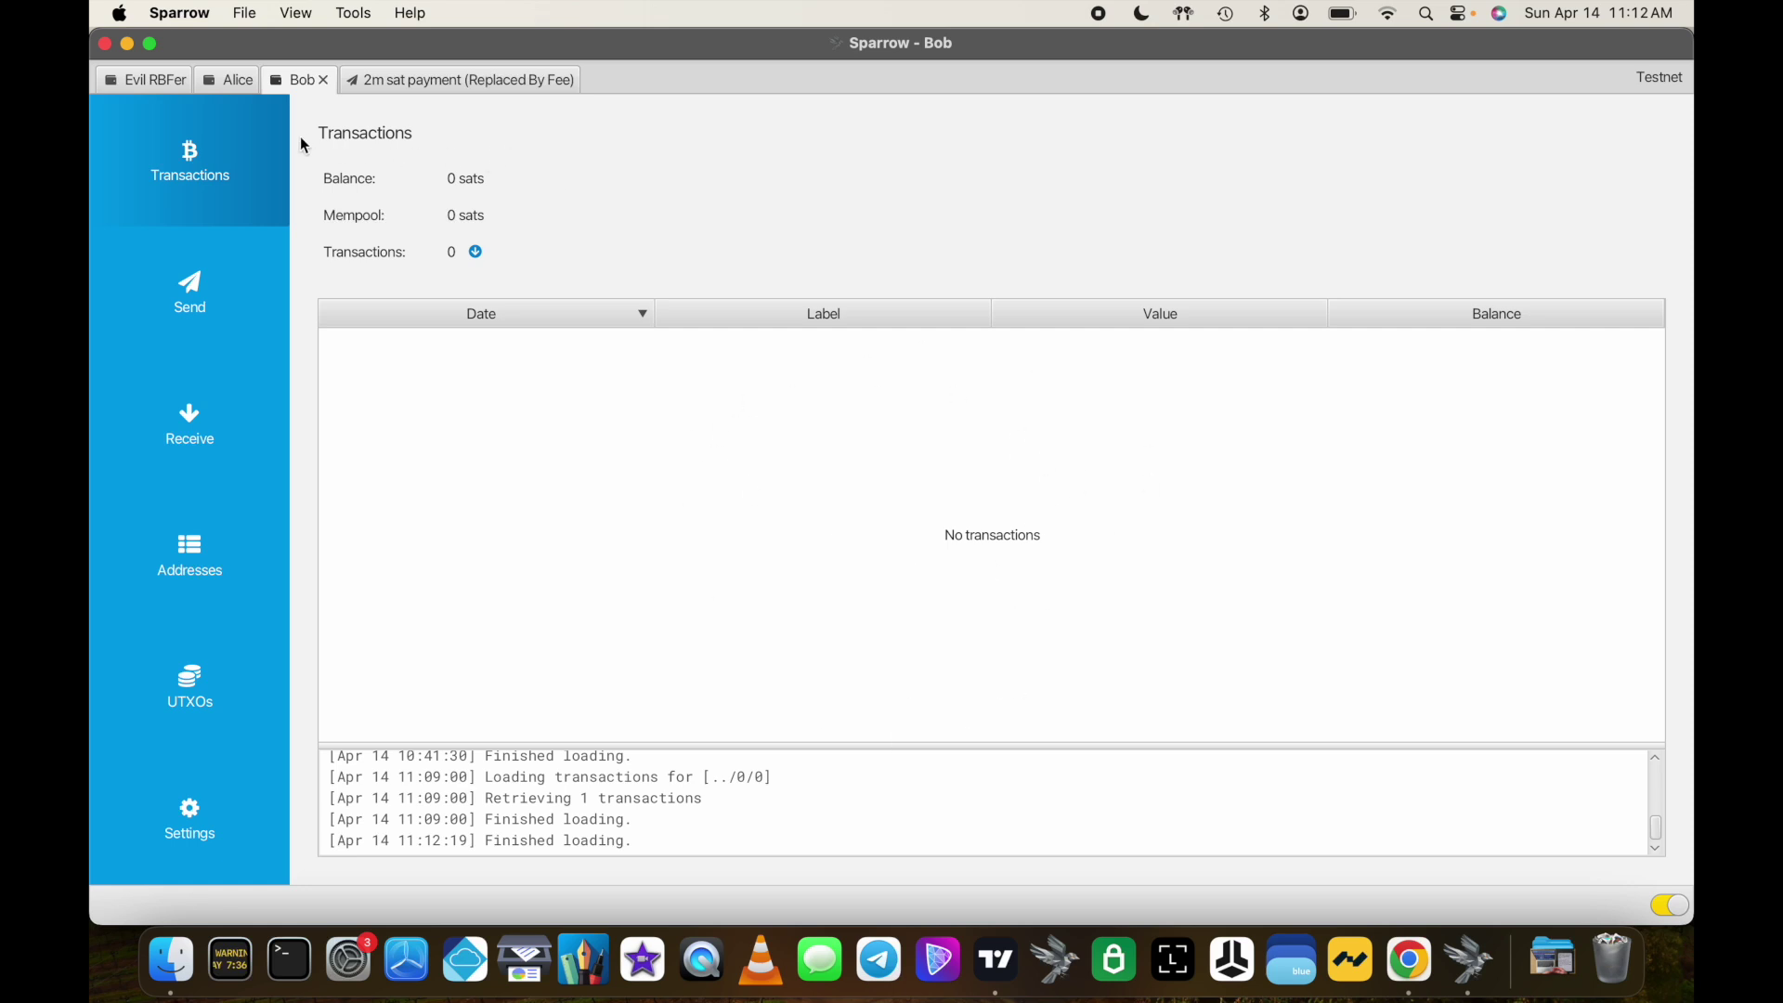
# Step: Check the Alice wallet's mempool amount, unspent outputs and transaction history
pyautogui.click(233, 84)
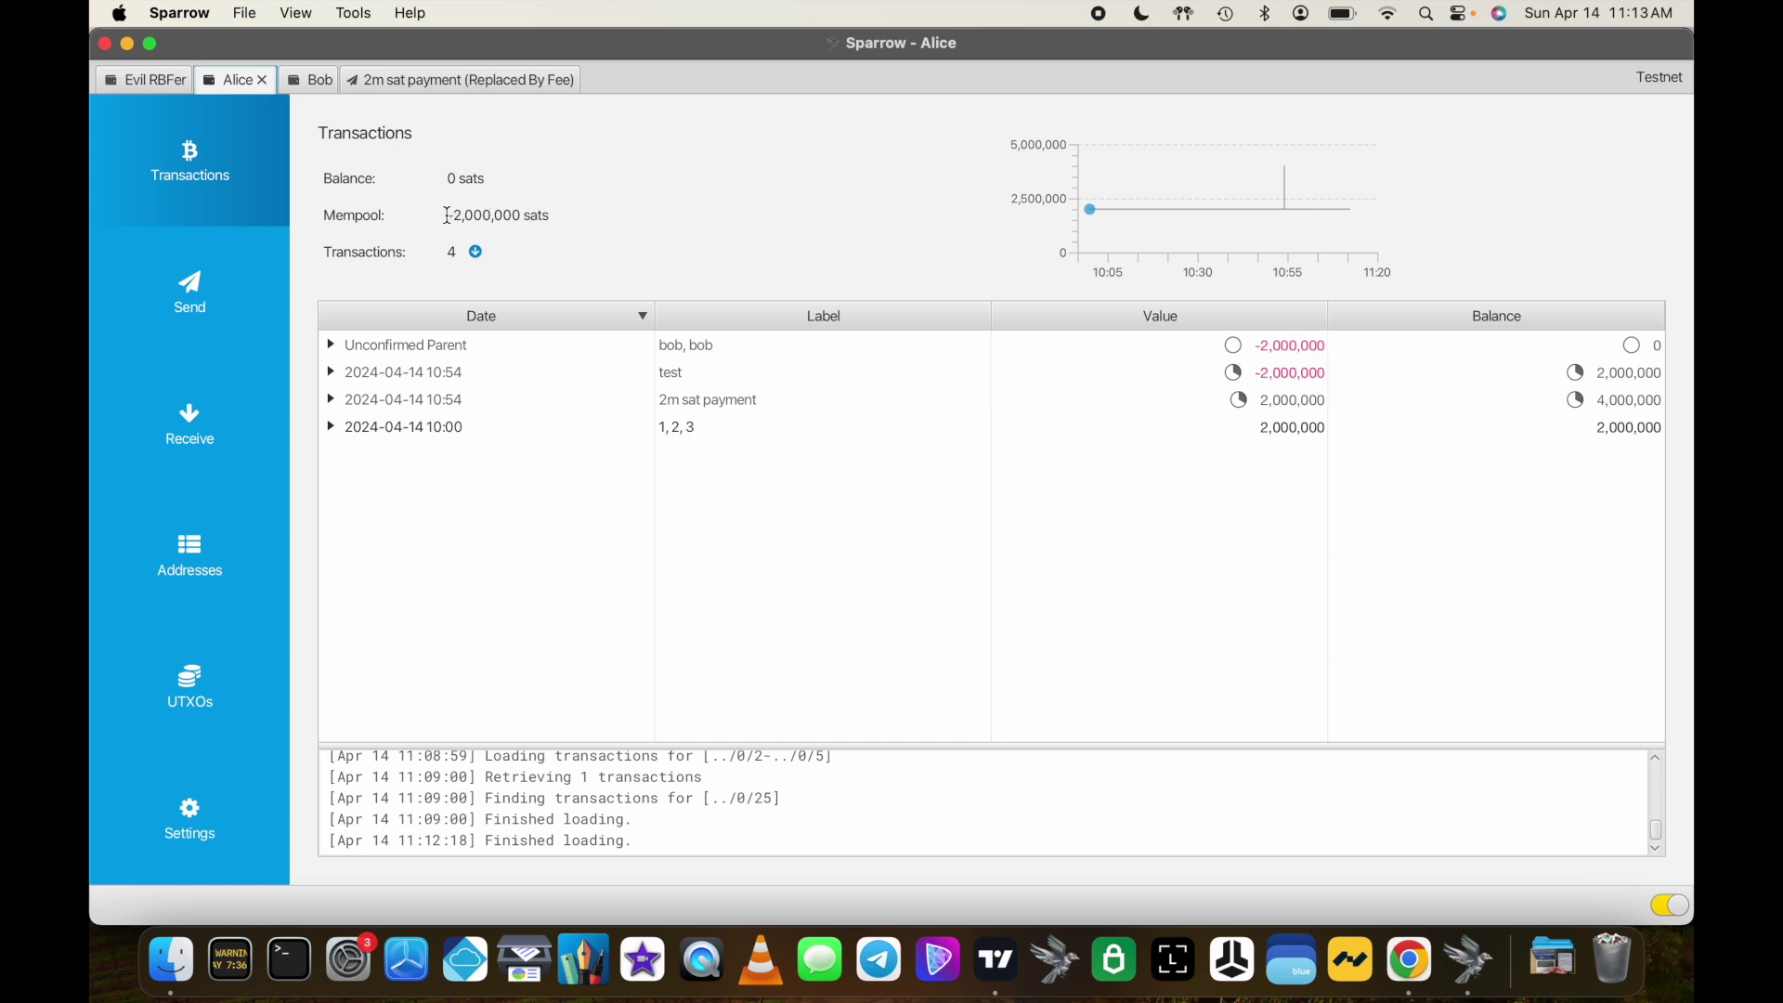
pyautogui.moveTo(449, 220); pyautogui.dragTo(591, 216)
pyautogui.click(510, 215)
pyautogui.click(489, 210)
pyautogui.click(227, 693)
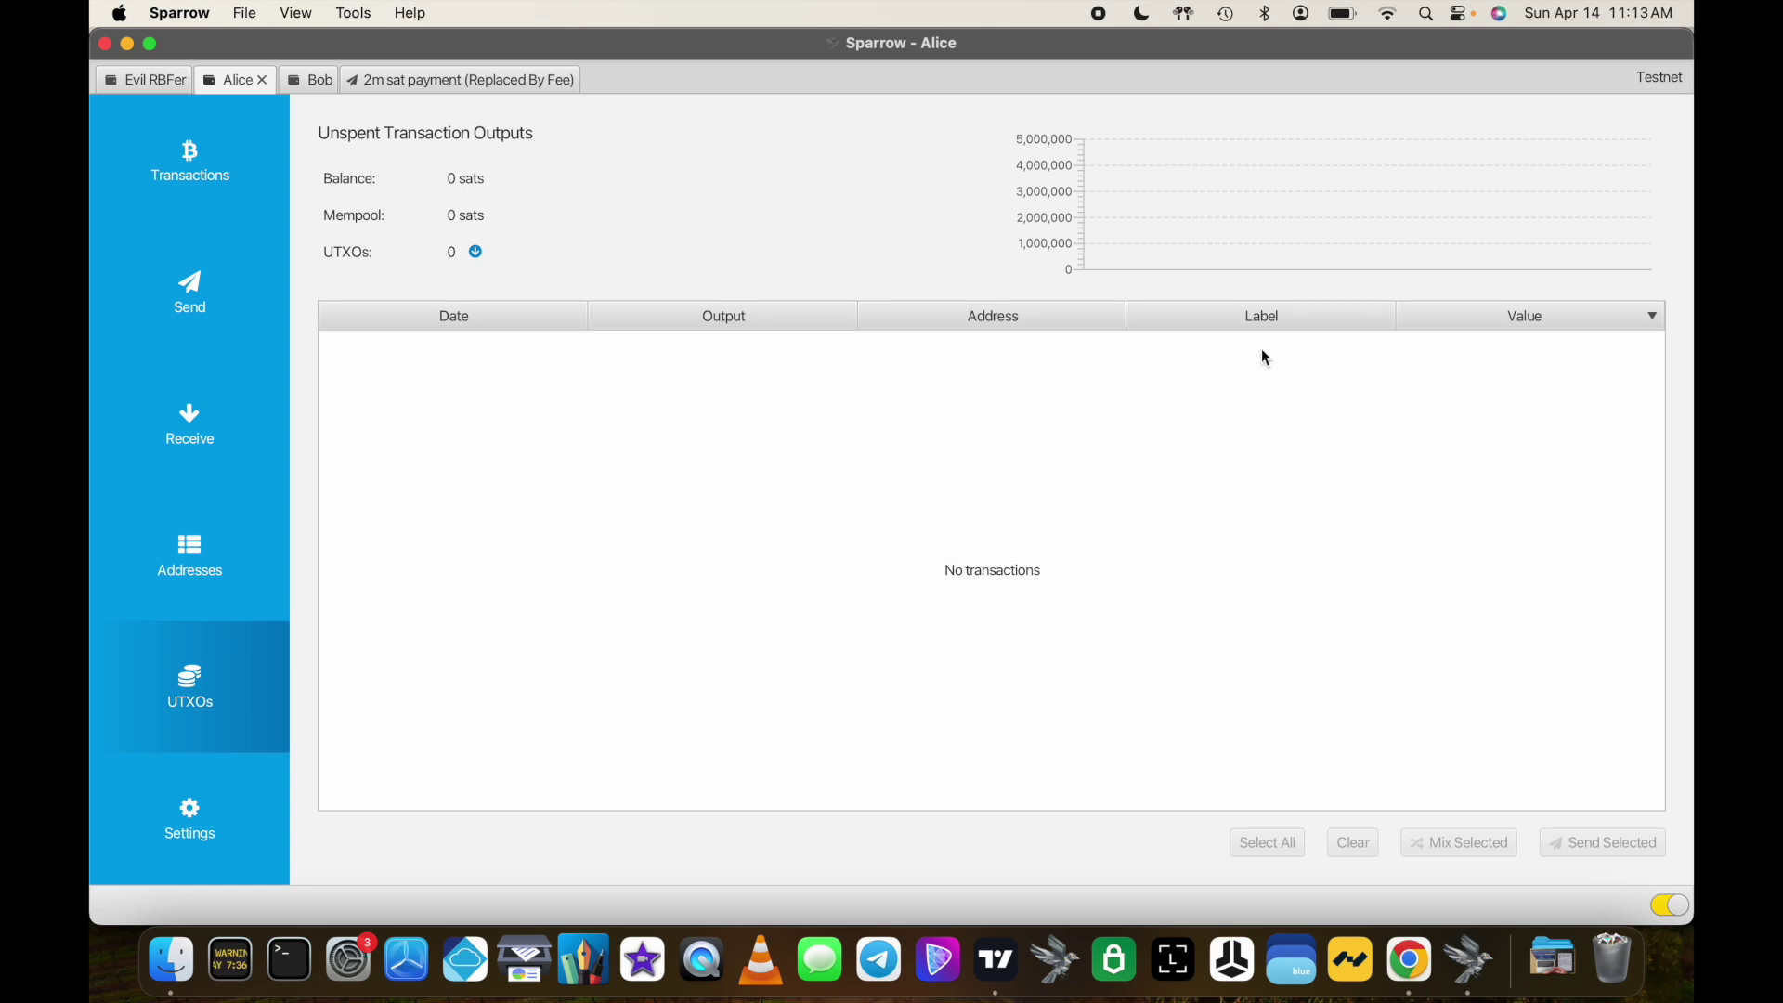
pyautogui.click(249, 199)
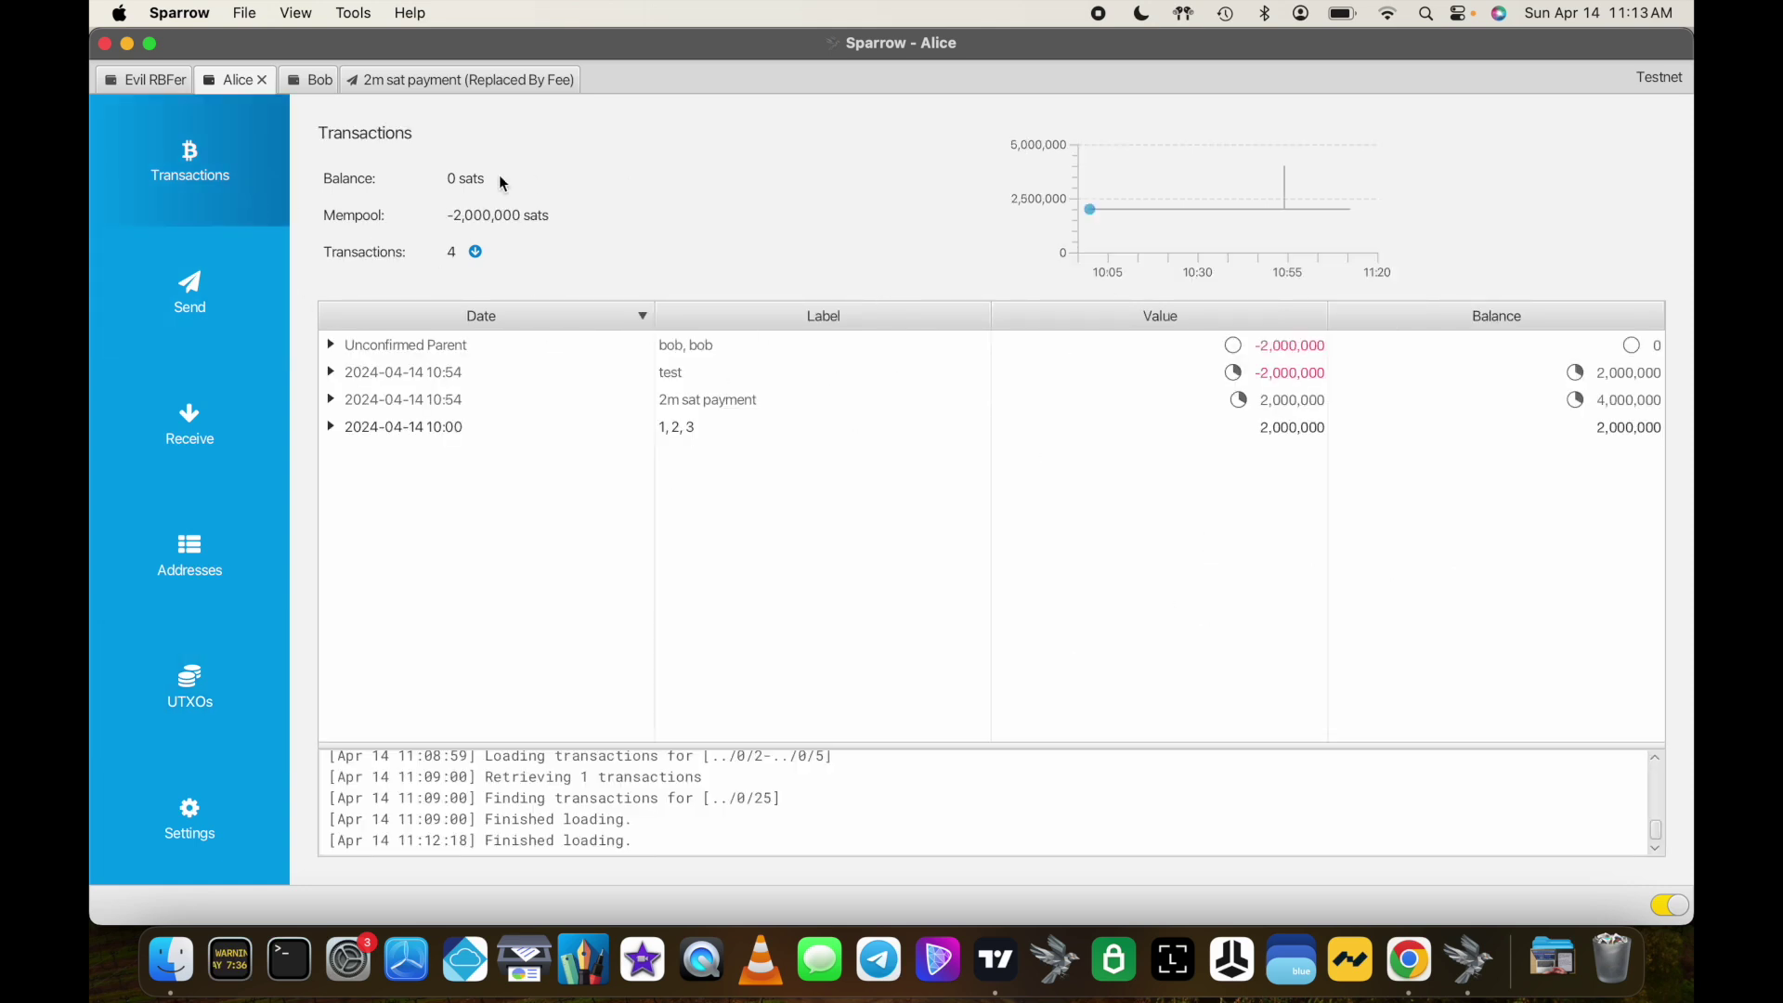
# Step: Reconnect to the server to refresh the wallets, and recheck Alice's outputs and transactions along with the Evil RBFer and Bob wallets
pyautogui.click(1672, 908)
pyautogui.click(1670, 907)
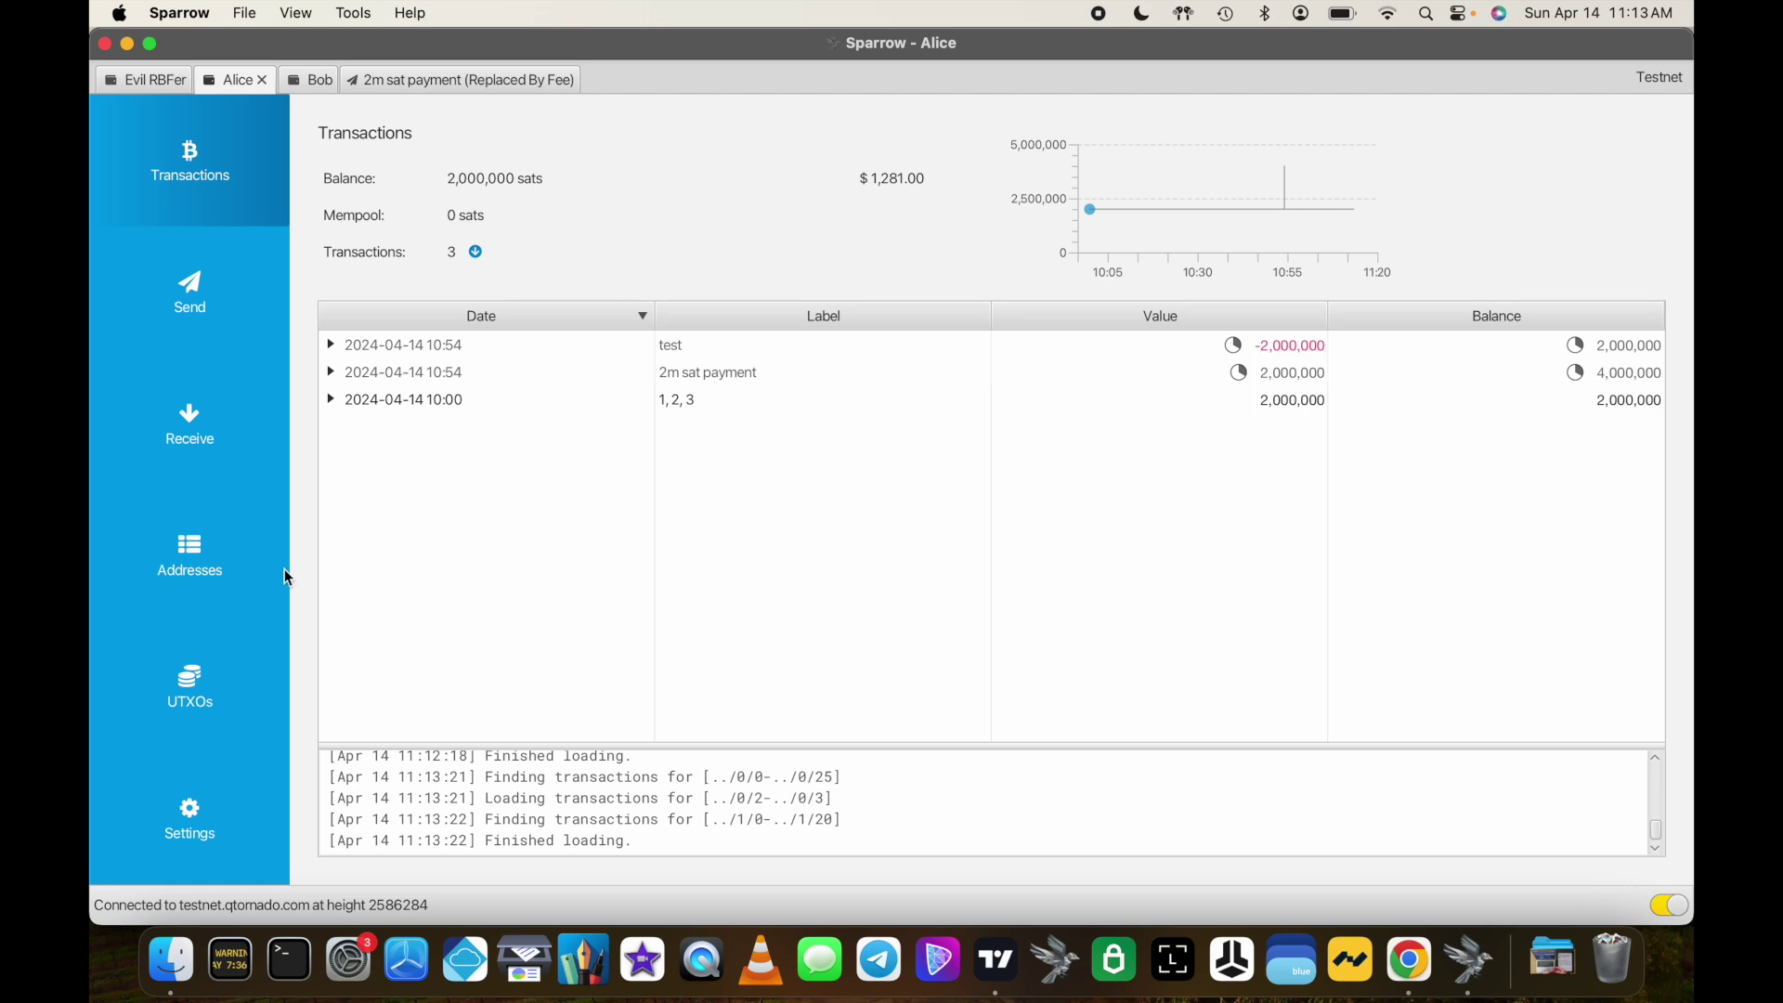
pyautogui.click(199, 716)
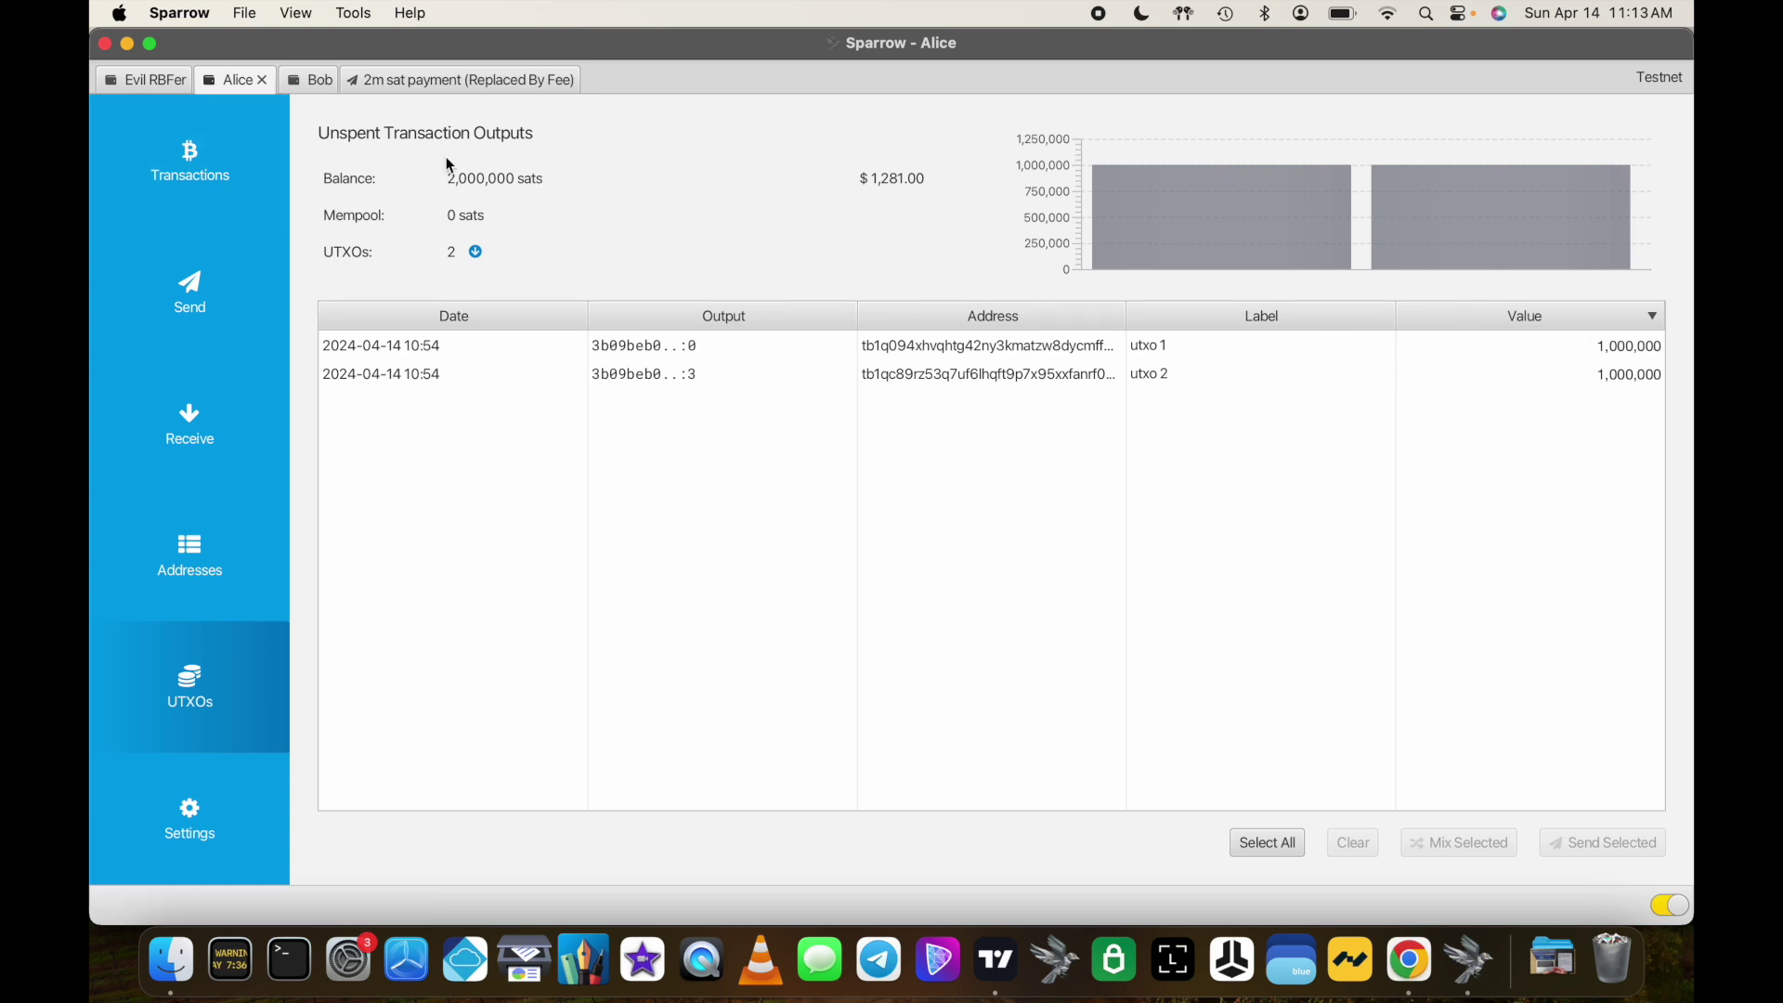
pyautogui.click(201, 151)
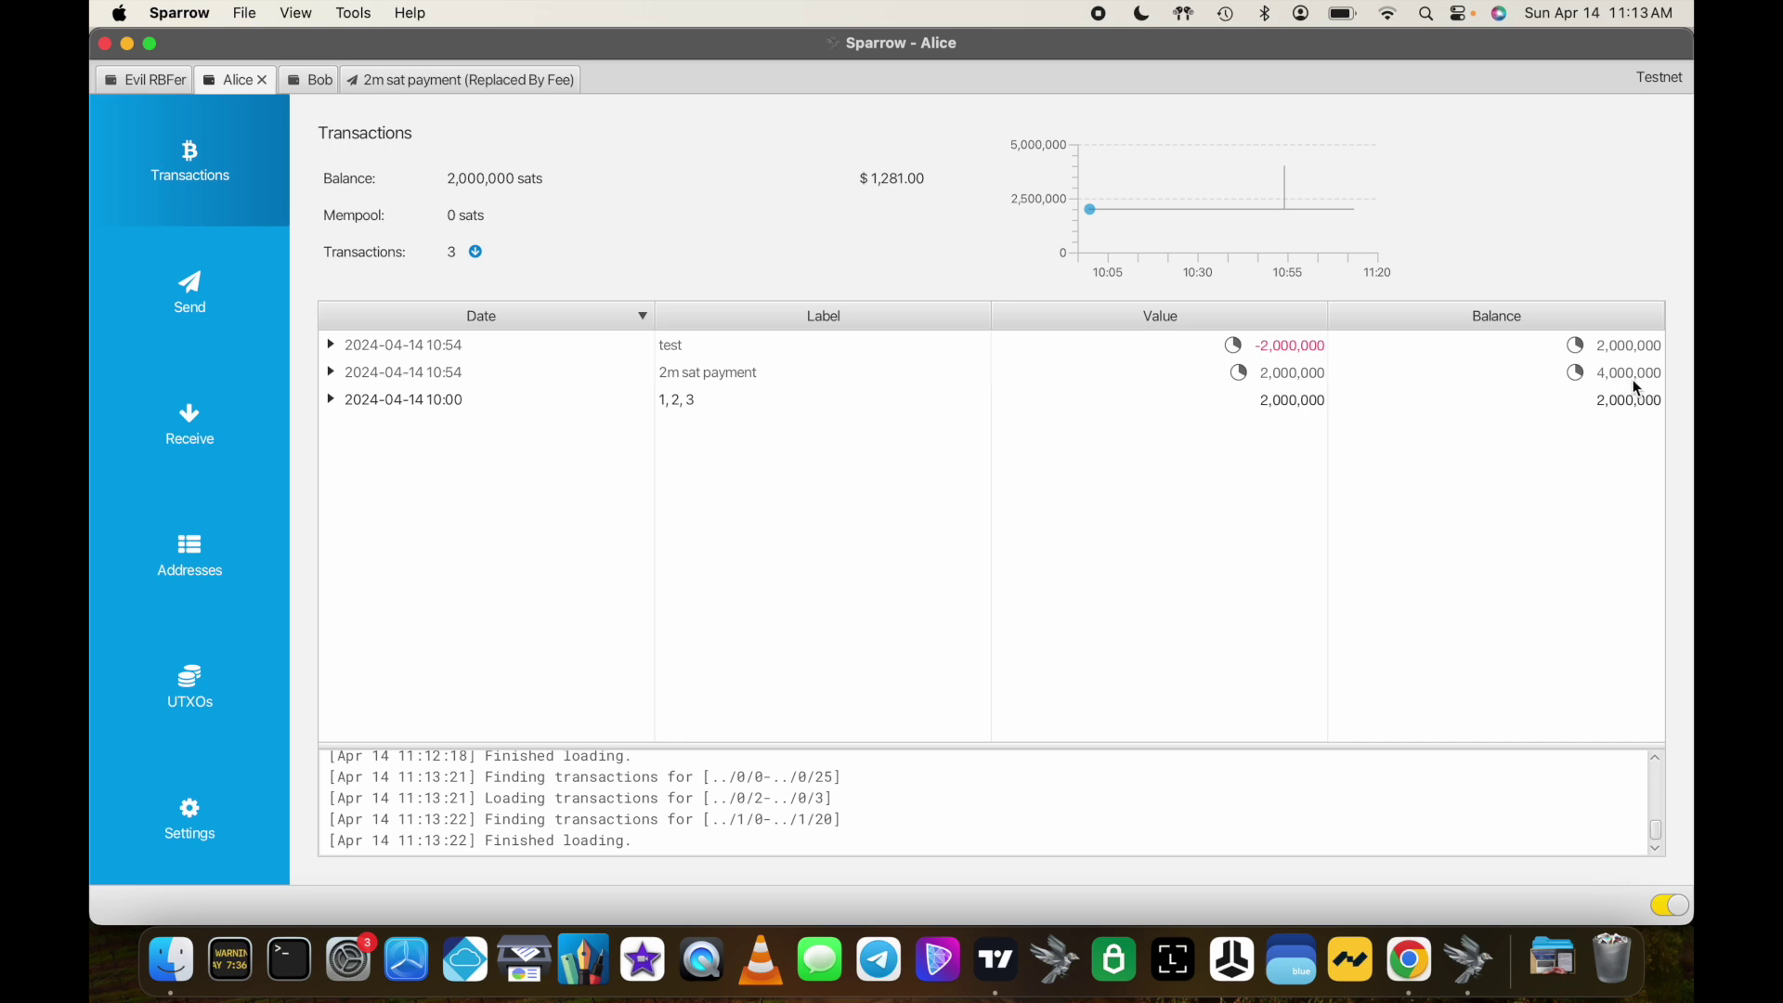
pyautogui.click(142, 81)
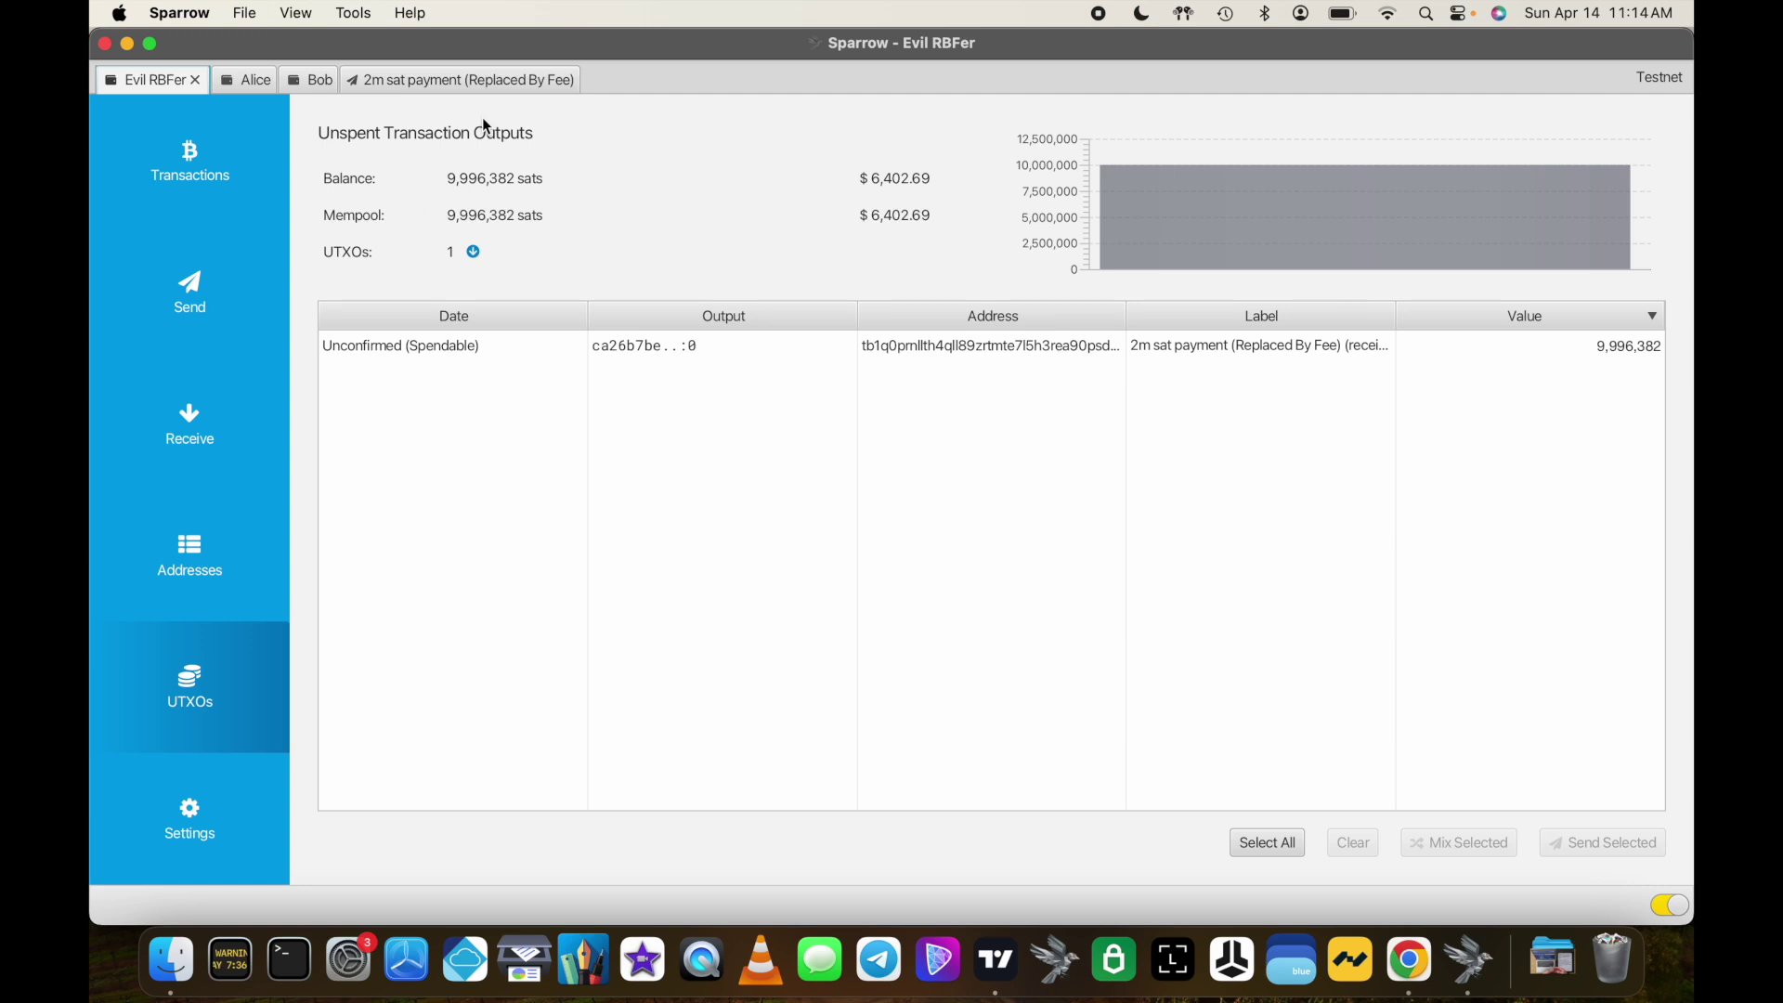
pyautogui.click(318, 80)
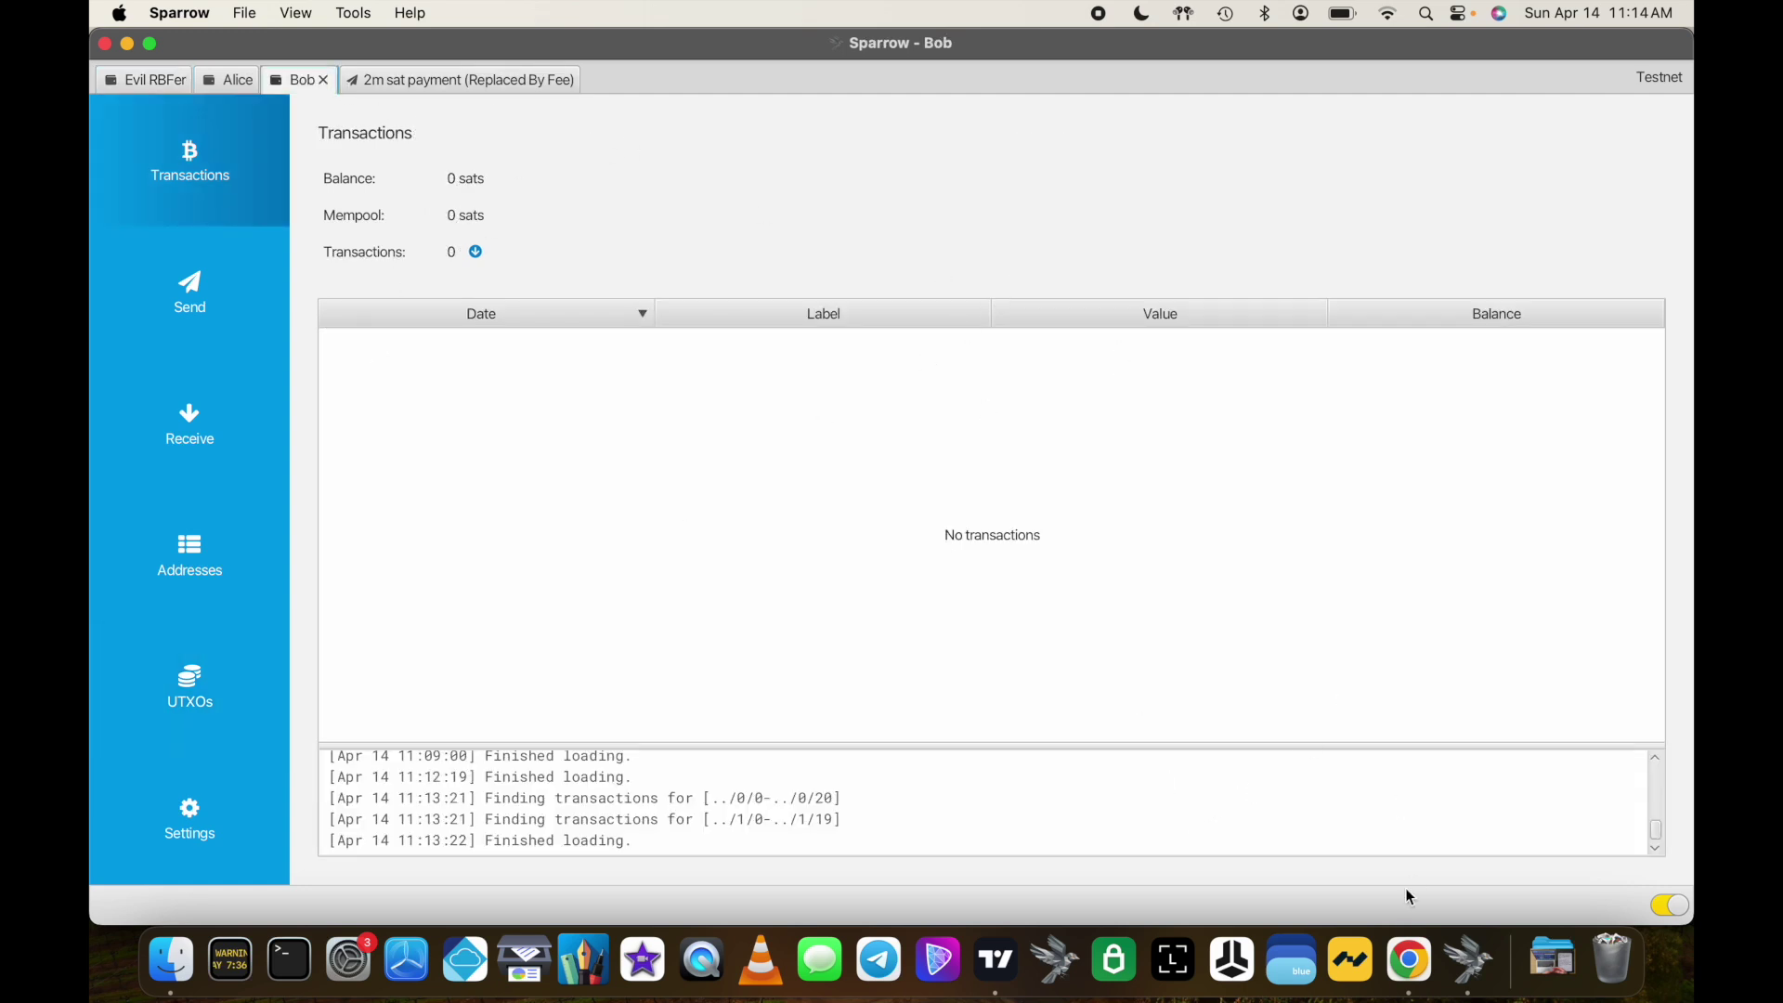
# Step: Switch to Chrome, reload the mempool.space page of Alice's payment to Bob to check its status, and close that page
pyautogui.click(1409, 959)
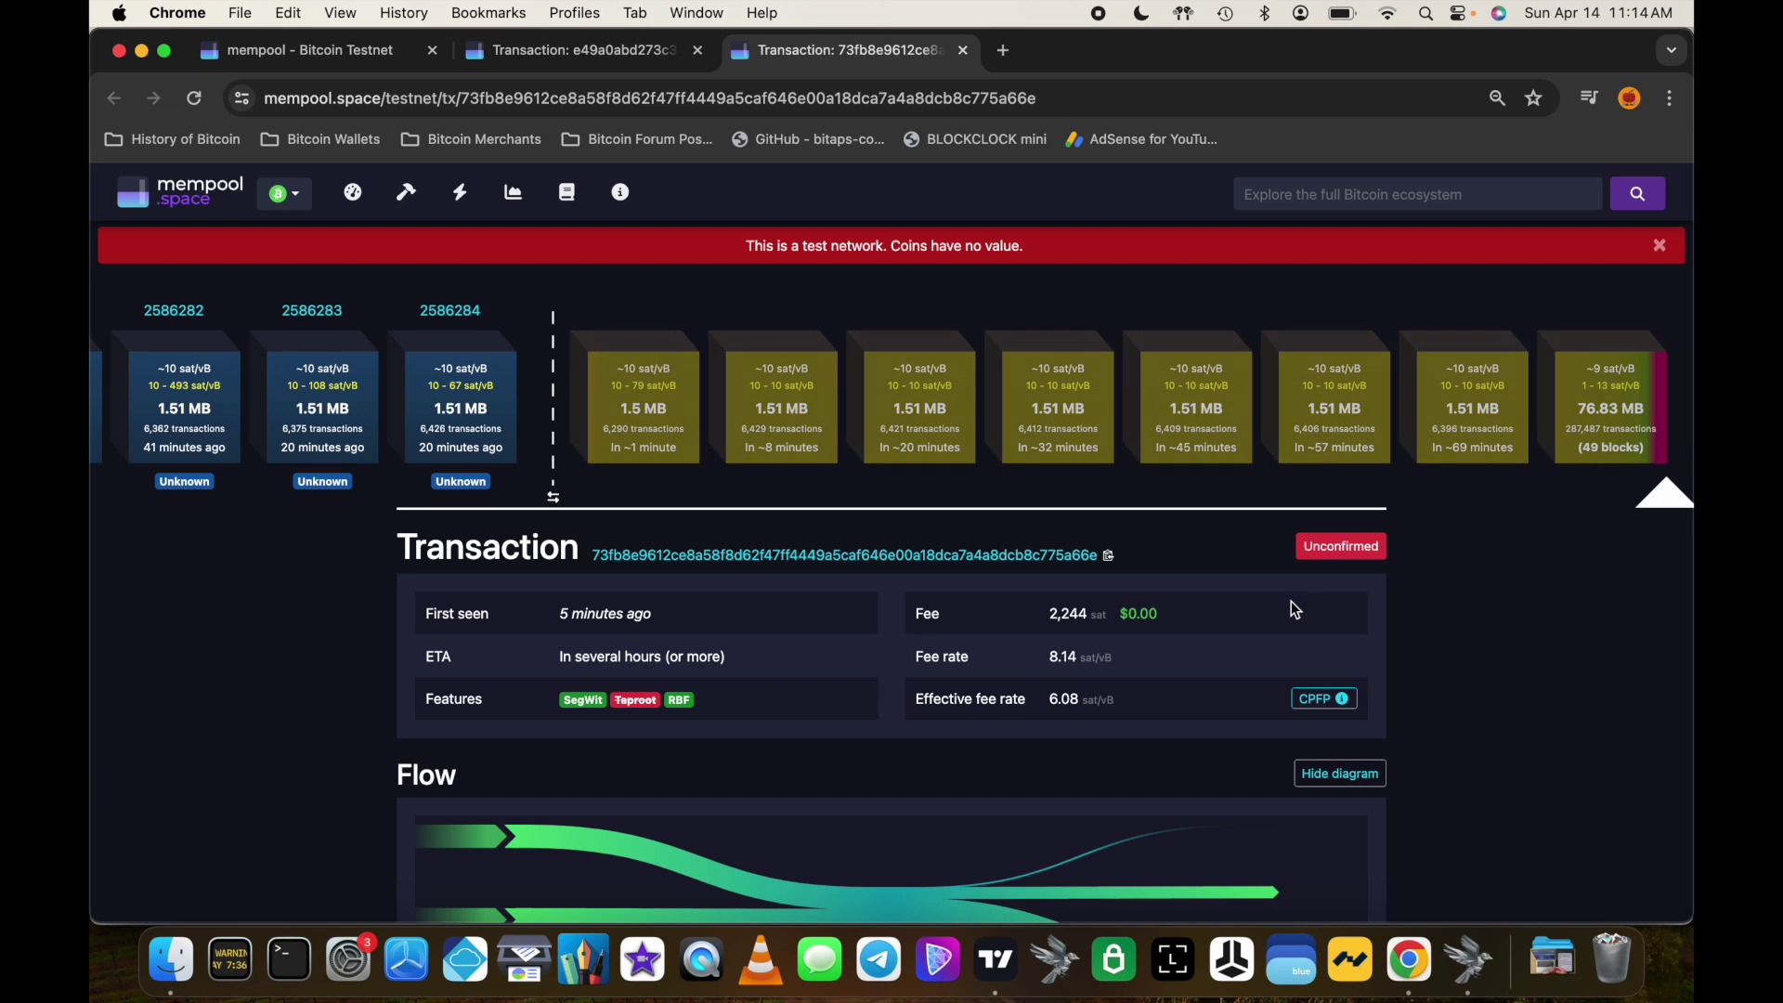
pyautogui.press('super+r')
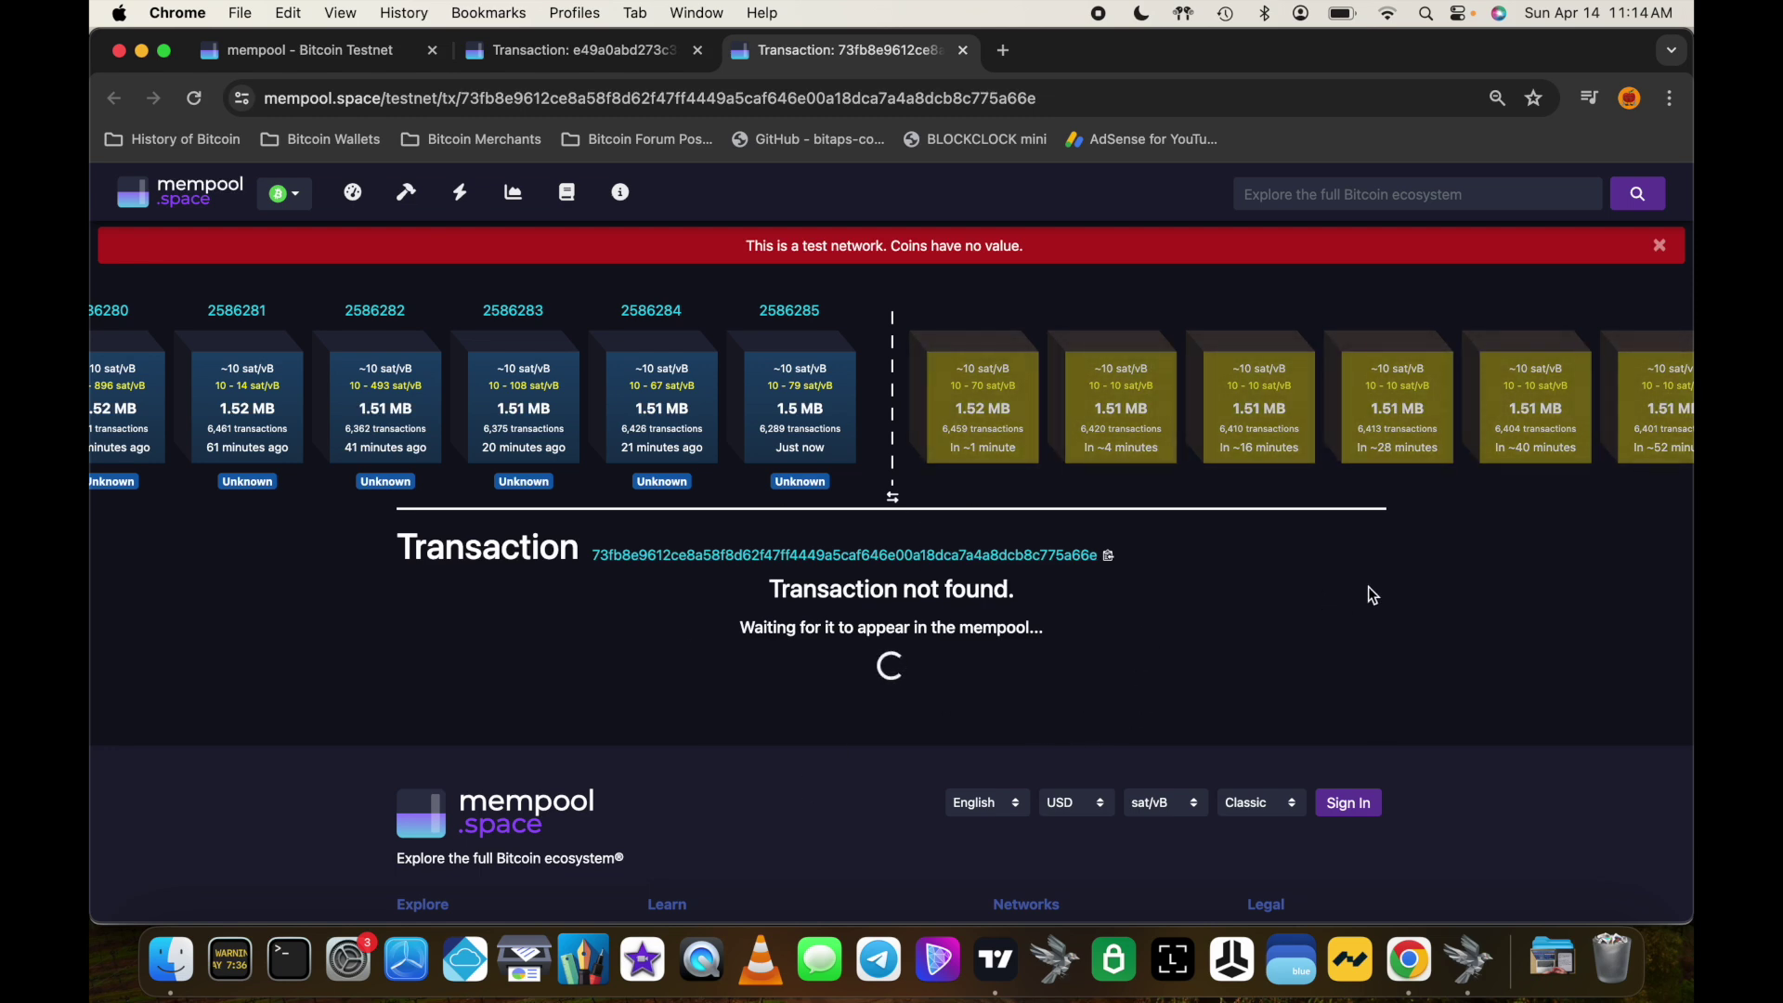
pyautogui.hotkey('ctrl', 'shift', 'Tab')
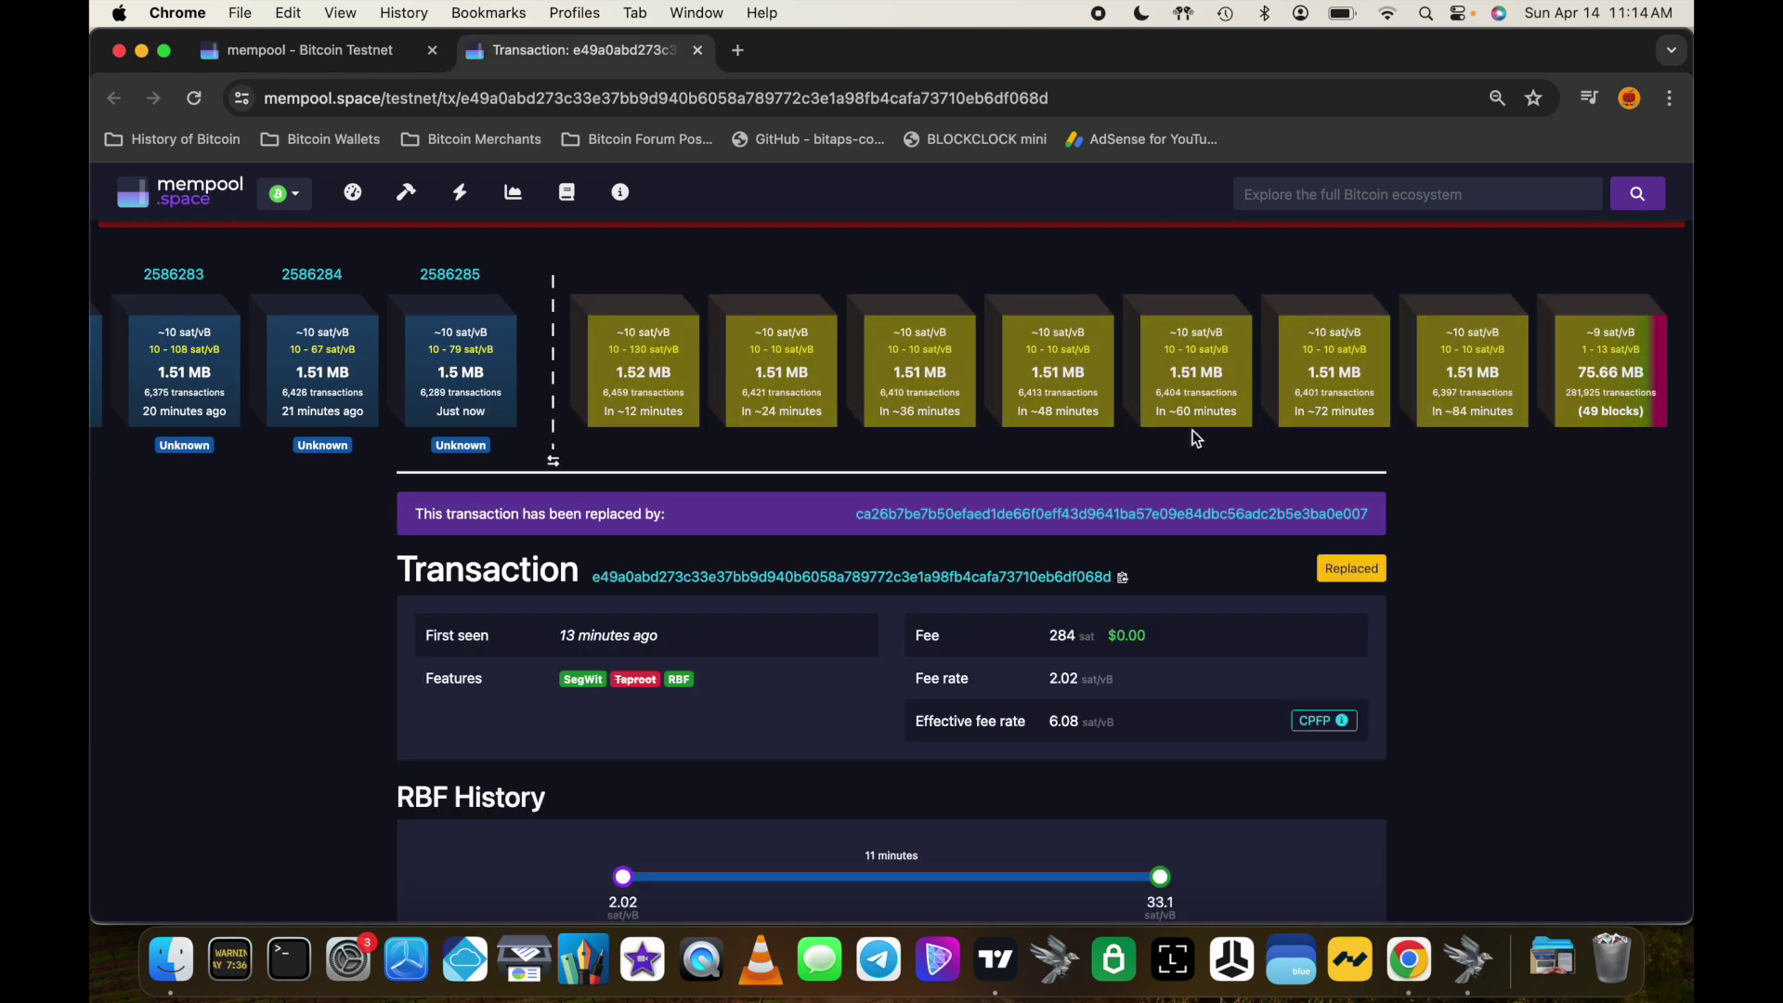
pyautogui.click(895, 51)
# Step: Examine the original payment's replacement notice, fee details and RBF history on mempool.space
pyautogui.scroll(-1, 706, 405)
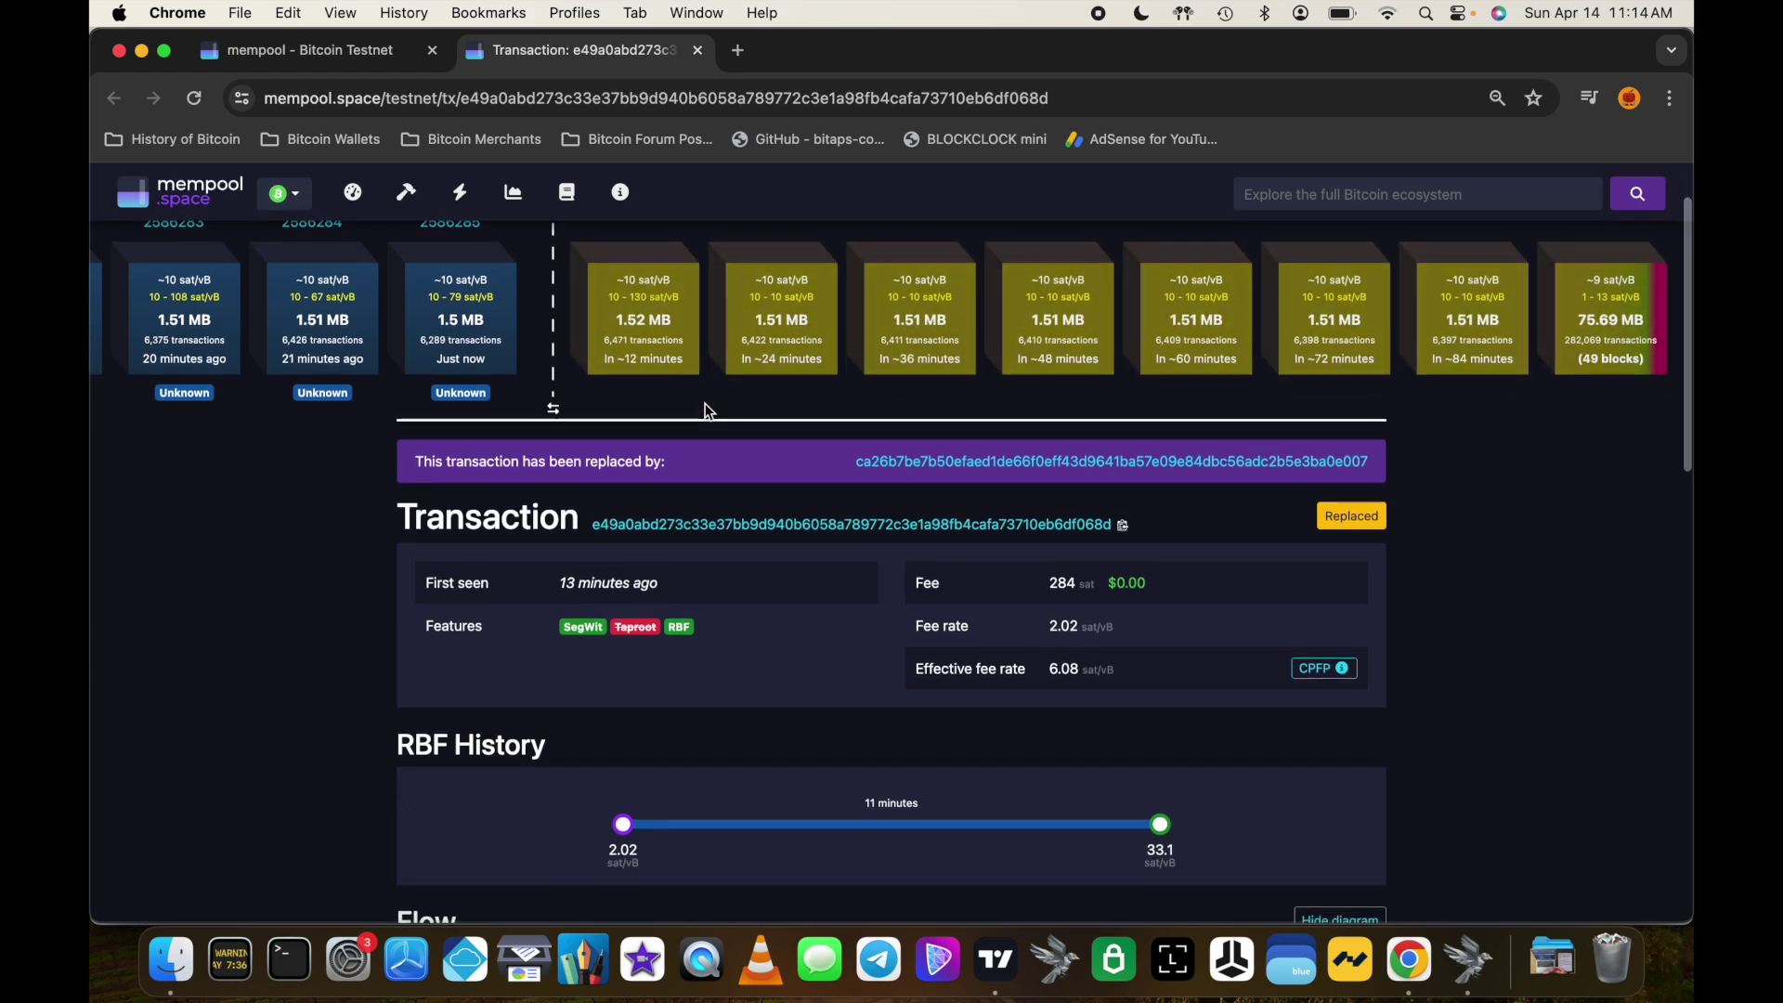
pyautogui.scroll(-2, 905, 426)
pyautogui.scroll(-1, 905, 425)
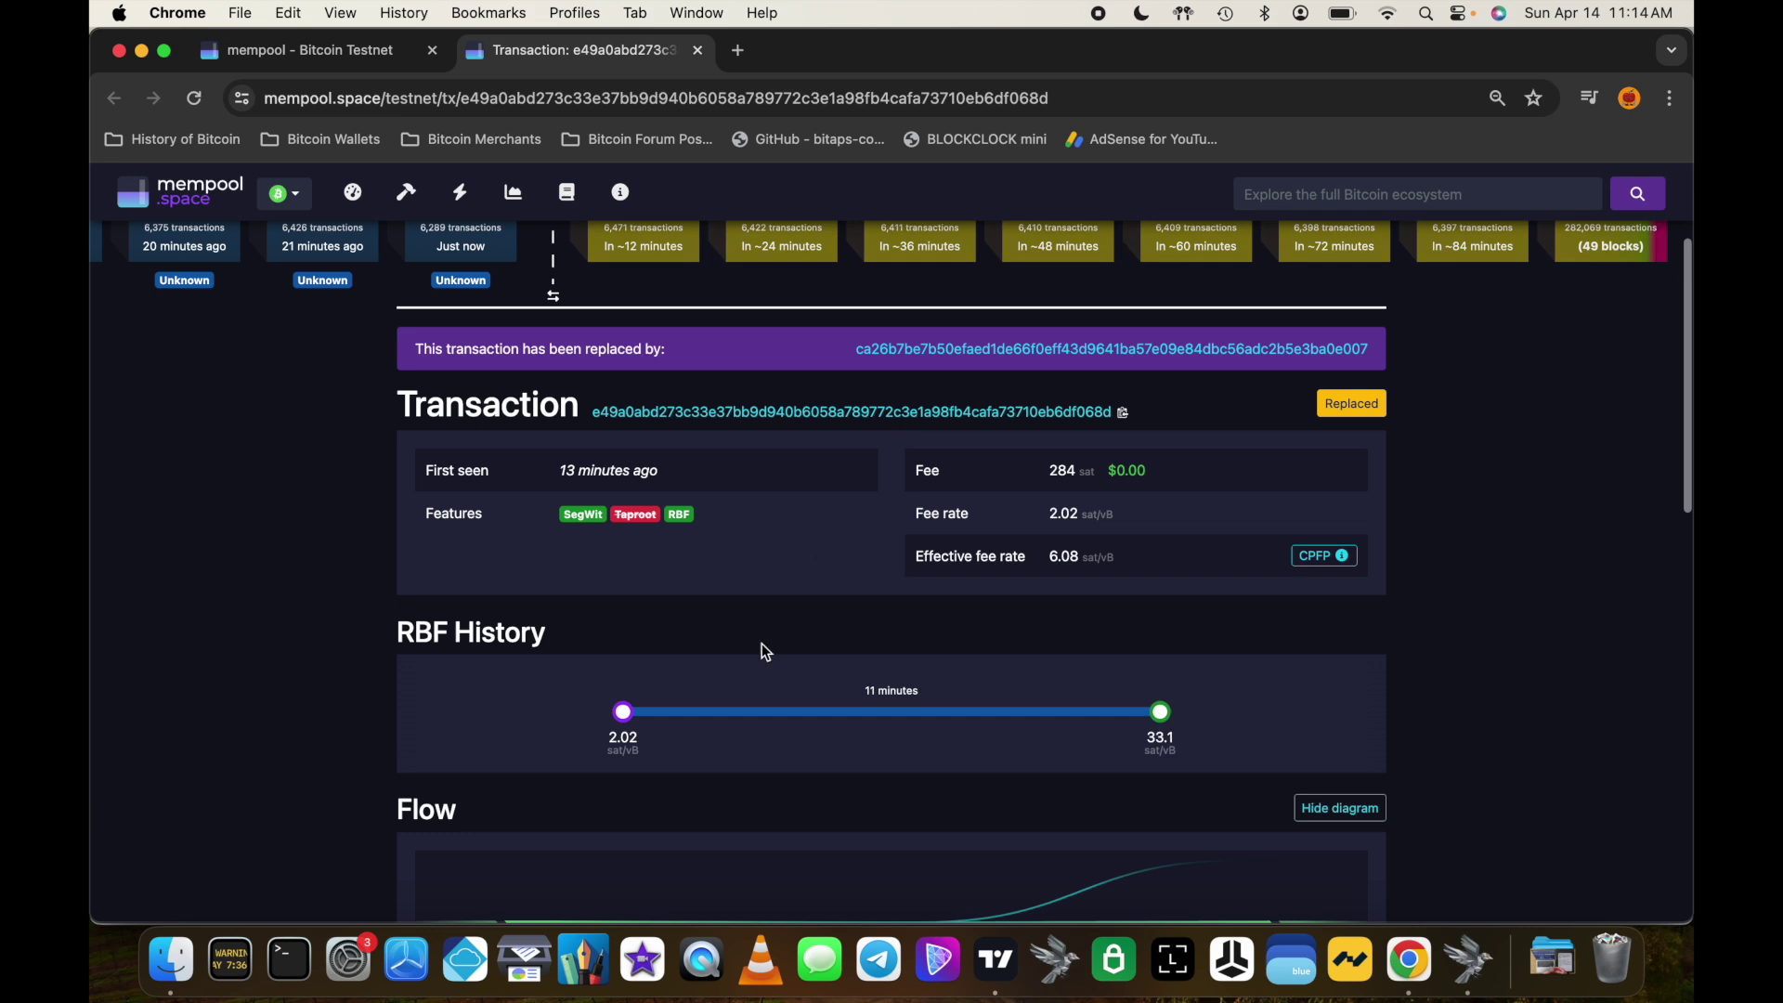
pyautogui.scroll(-1, 1016, 789)
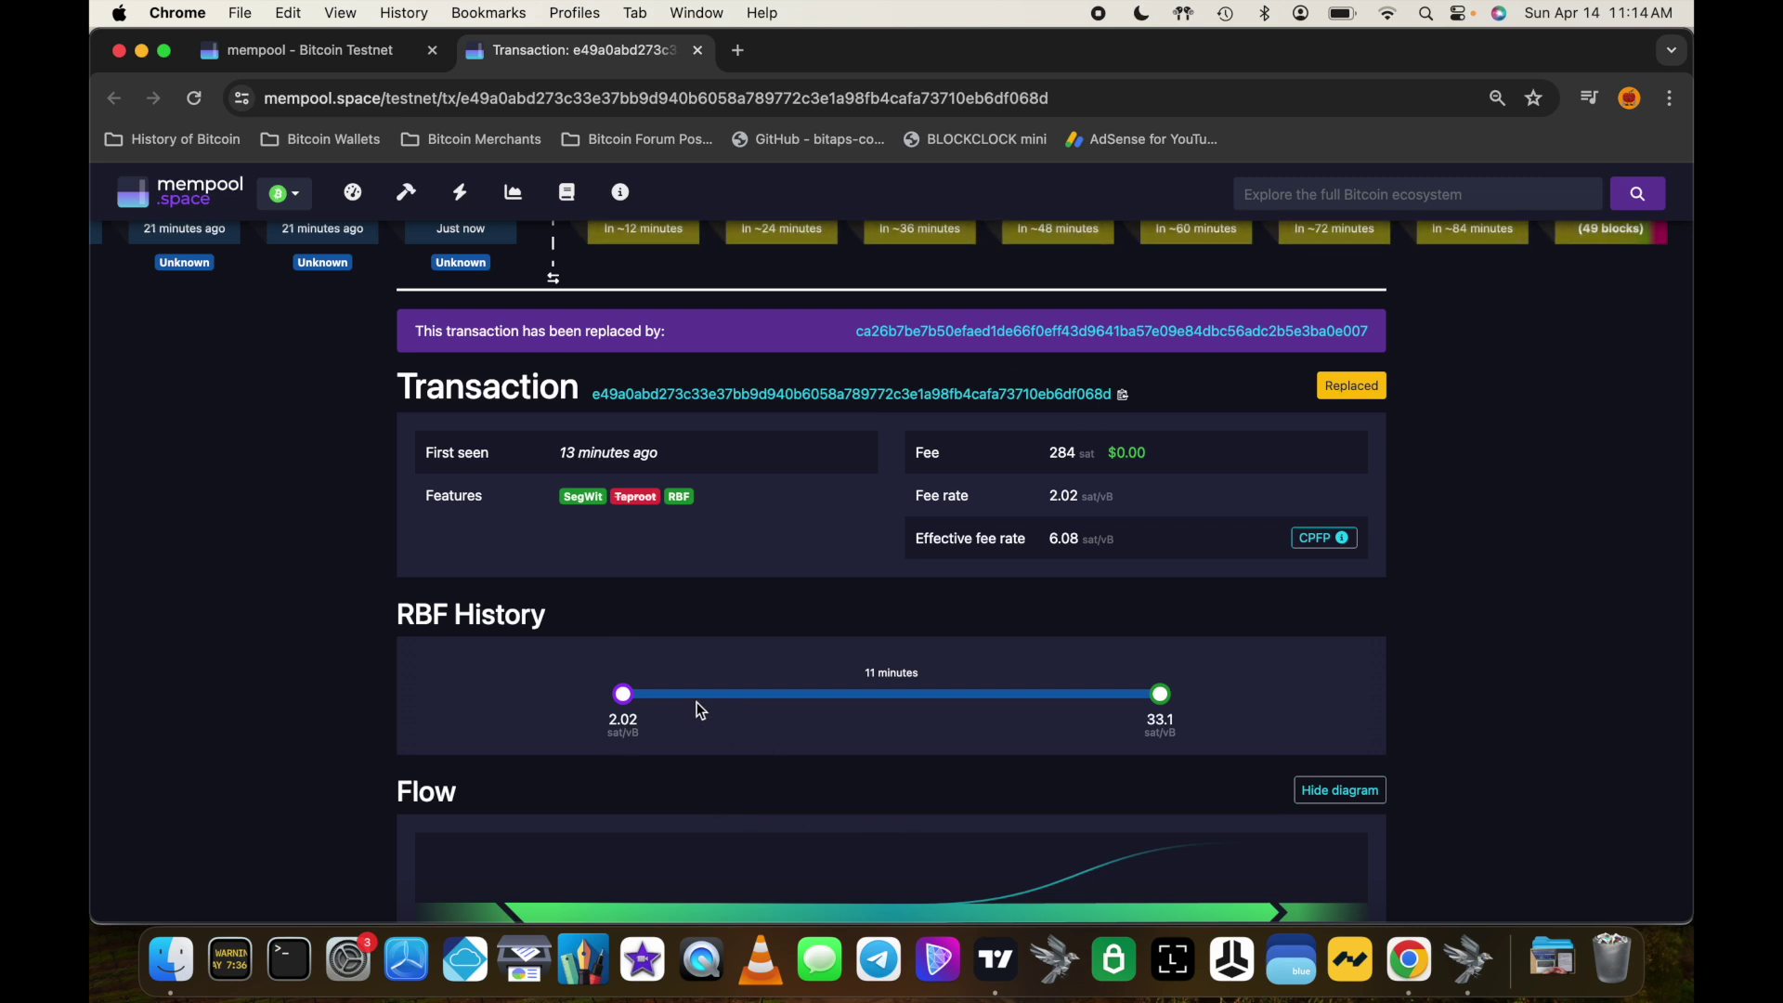
pyautogui.moveTo(620, 704)
# Step: Open the replacing transaction's page, examine its confirmation status, fee, RBF history and flow diagram, and switch back to Sparrow
pyautogui.click(1053, 332)
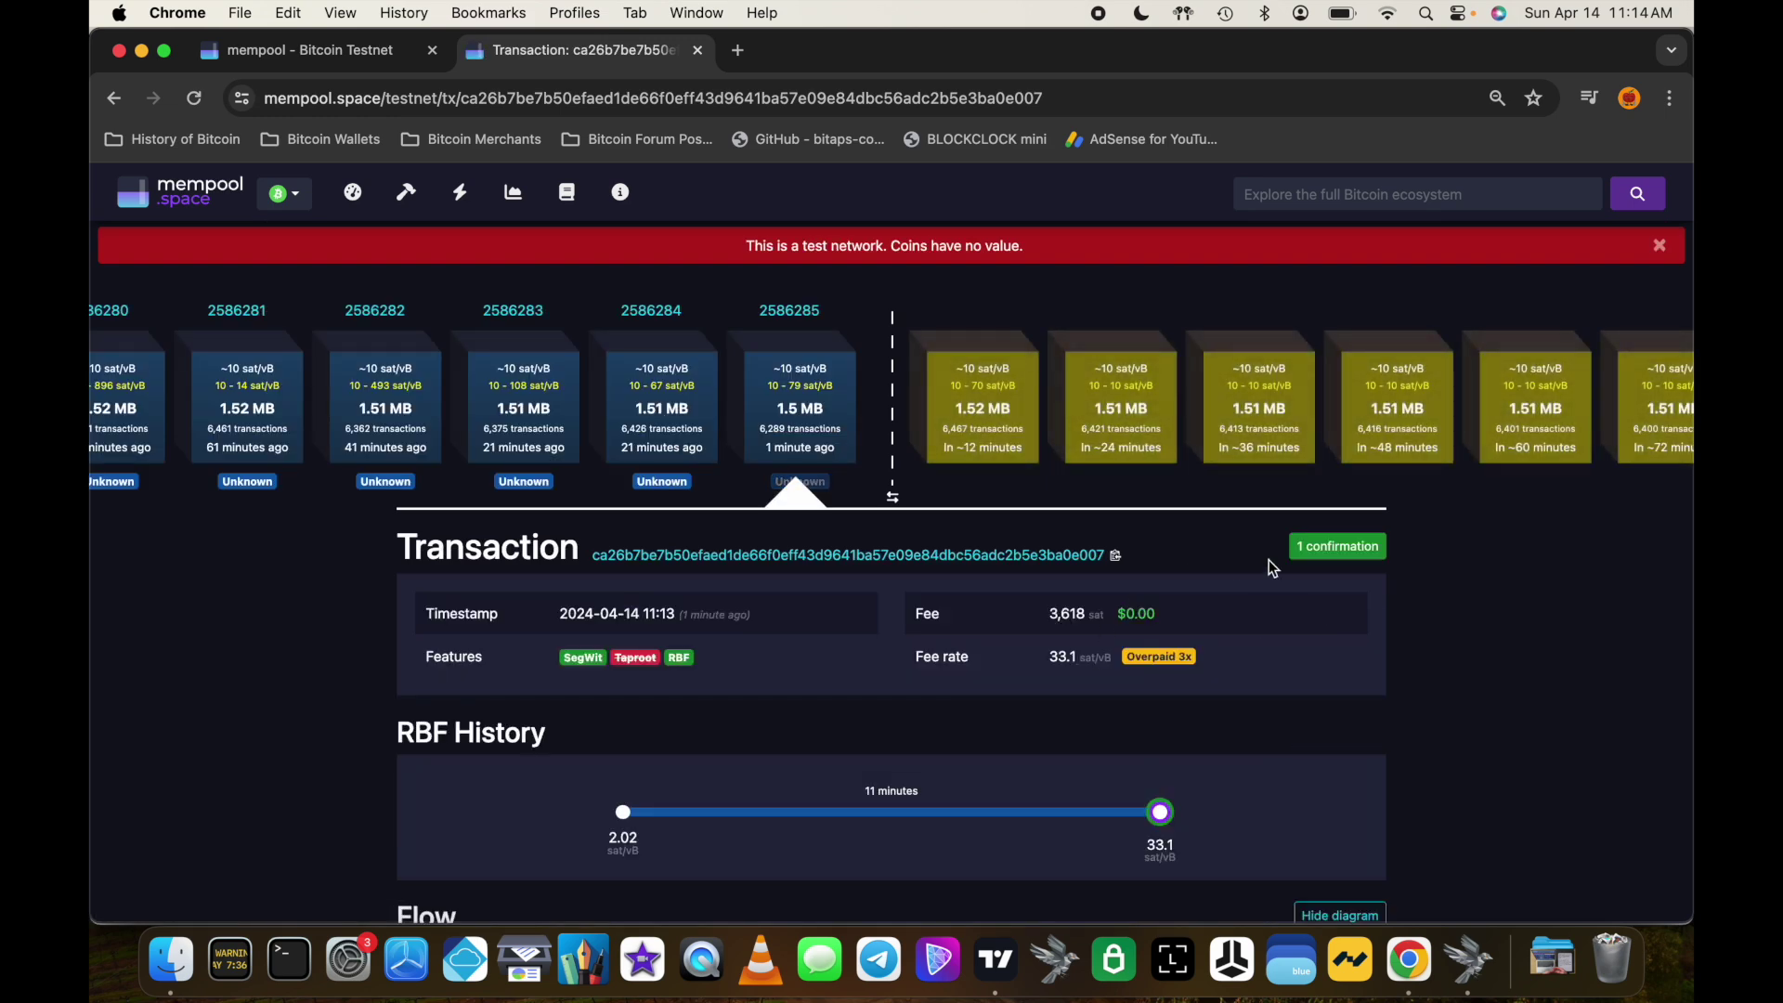
pyautogui.scroll(-3, 1269, 560)
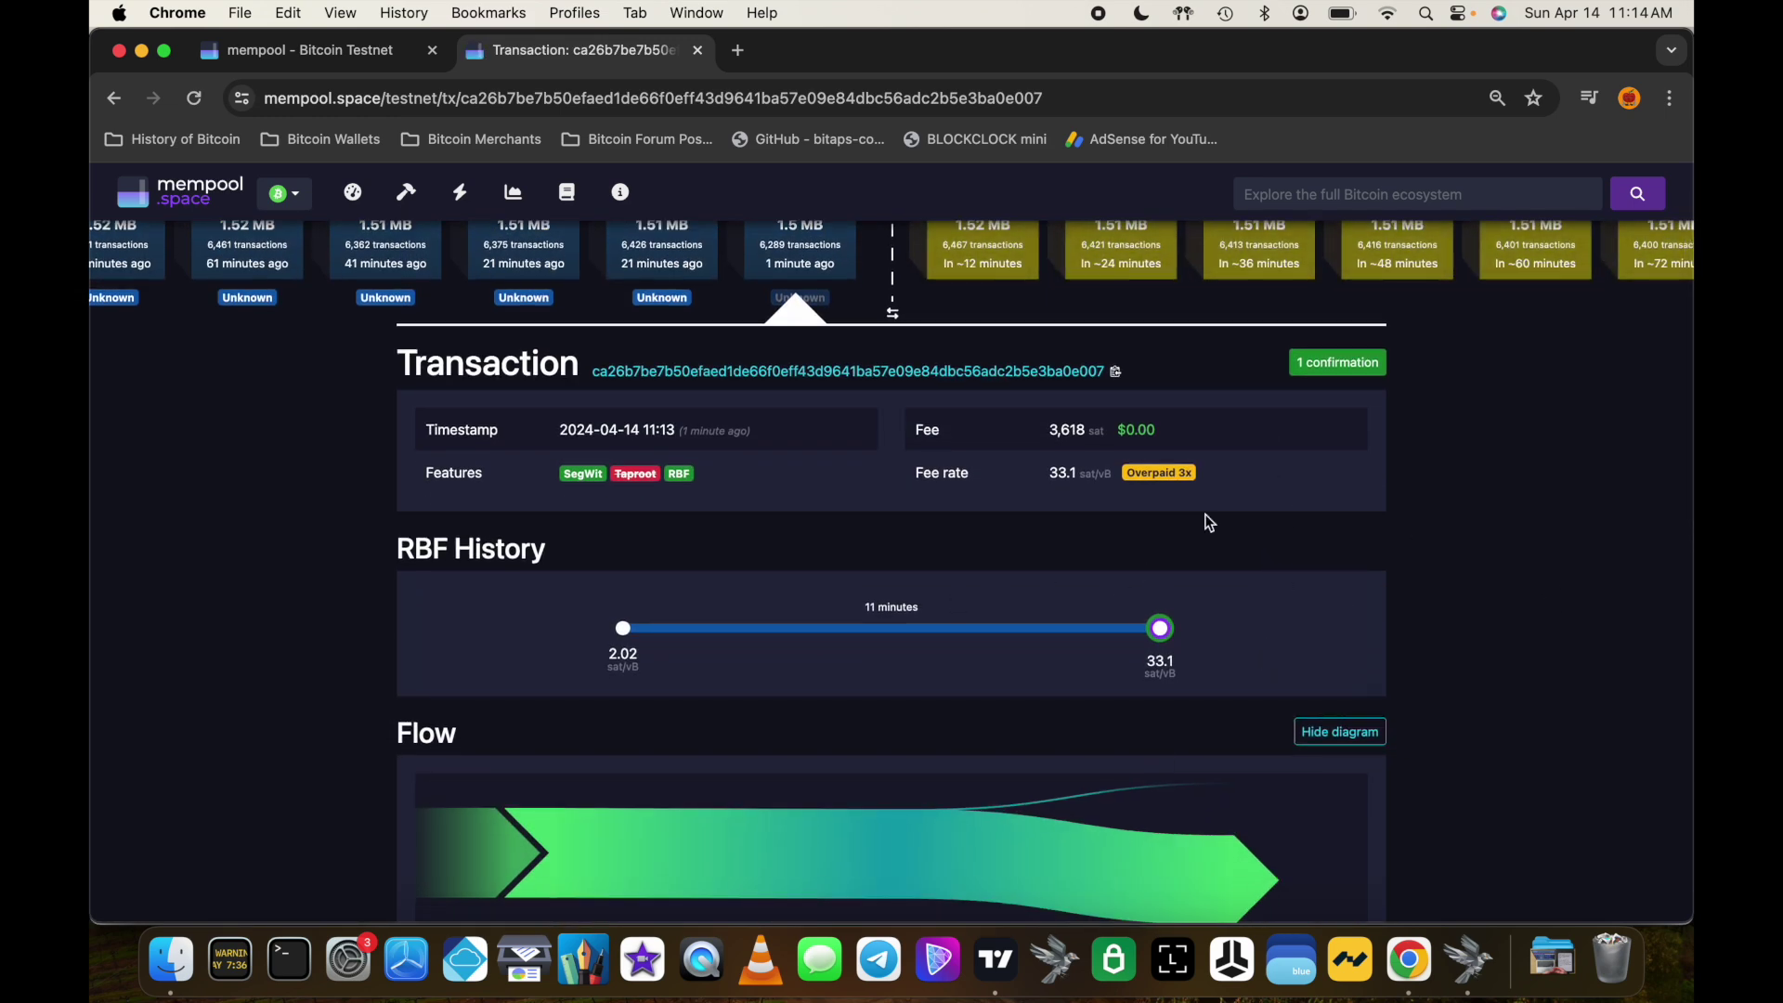
pyautogui.scroll(-5, 1206, 517)
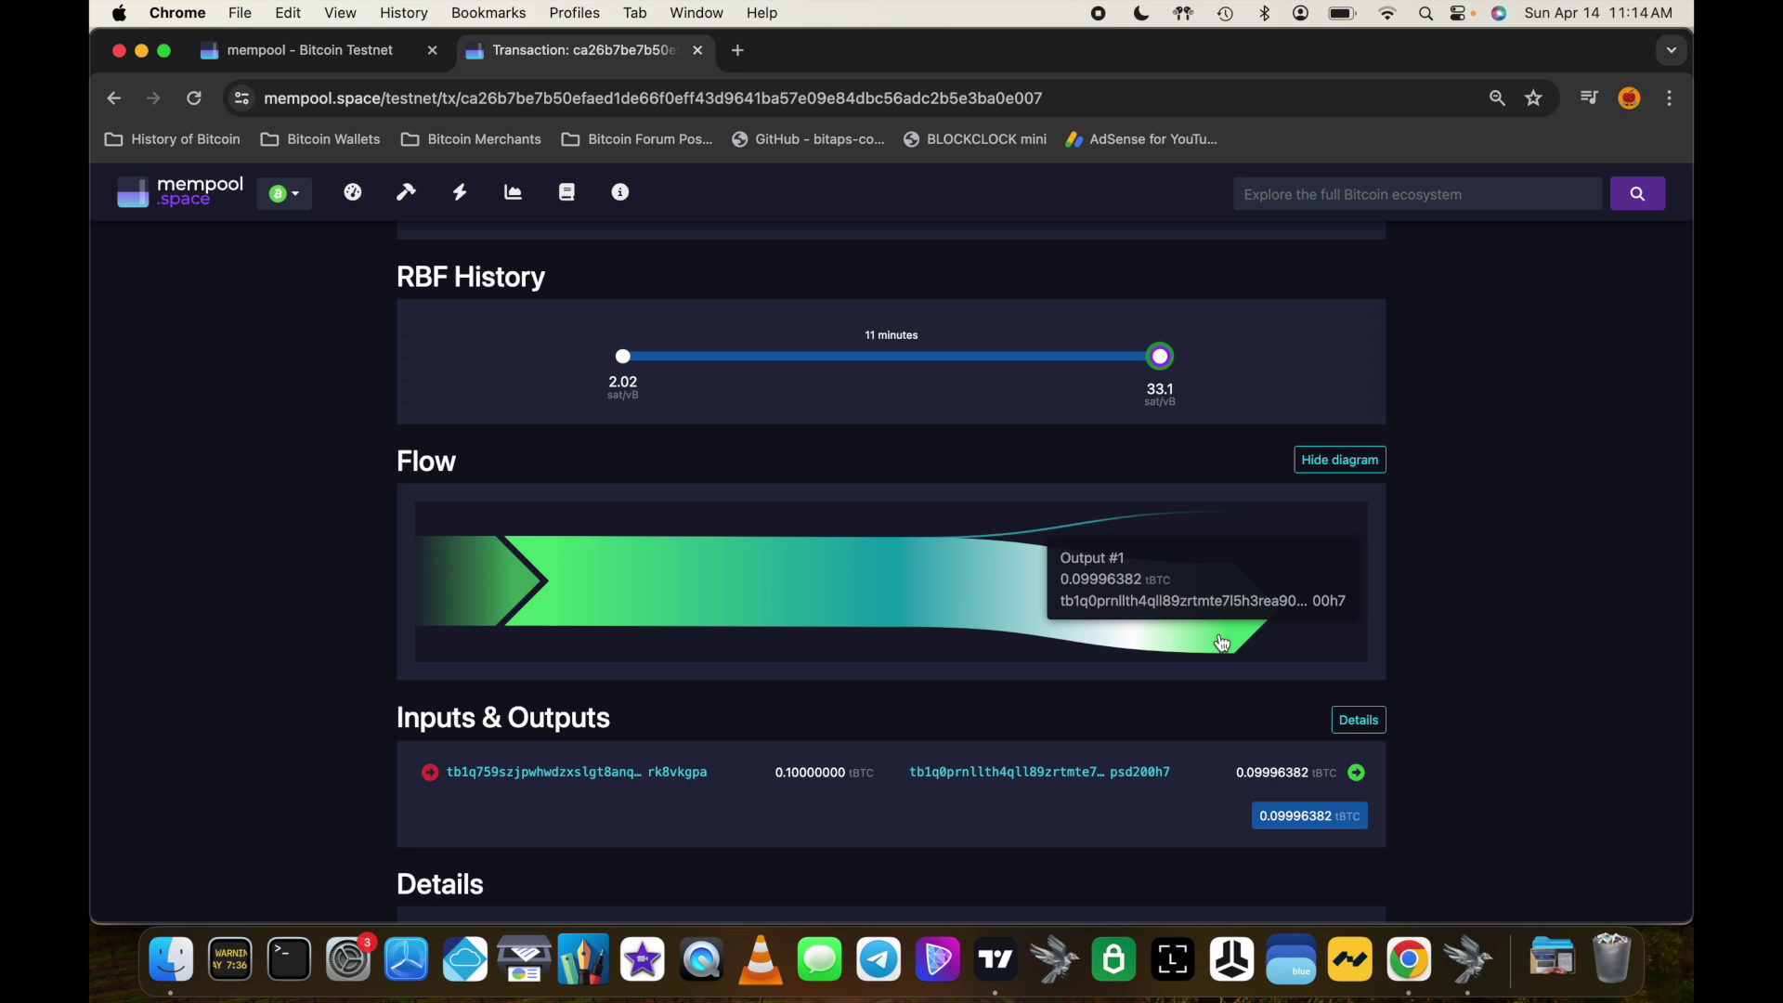
pyautogui.scroll(7, 1383, 661)
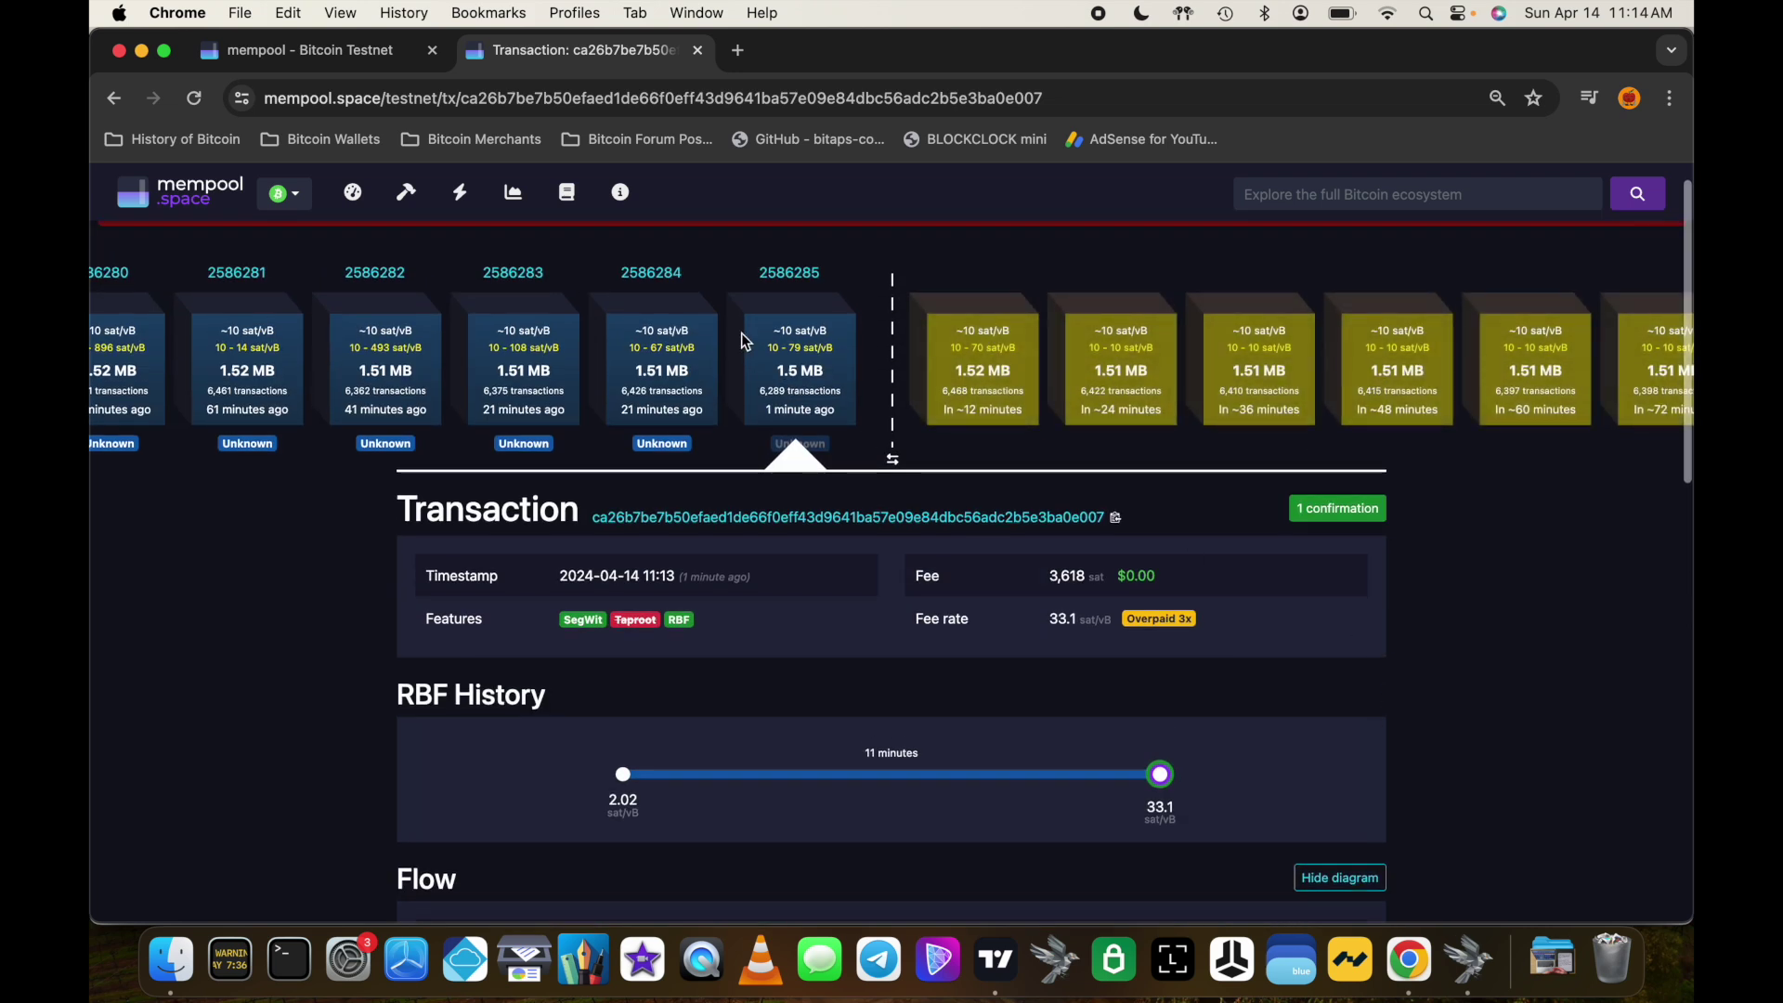
pyautogui.click(1469, 960)
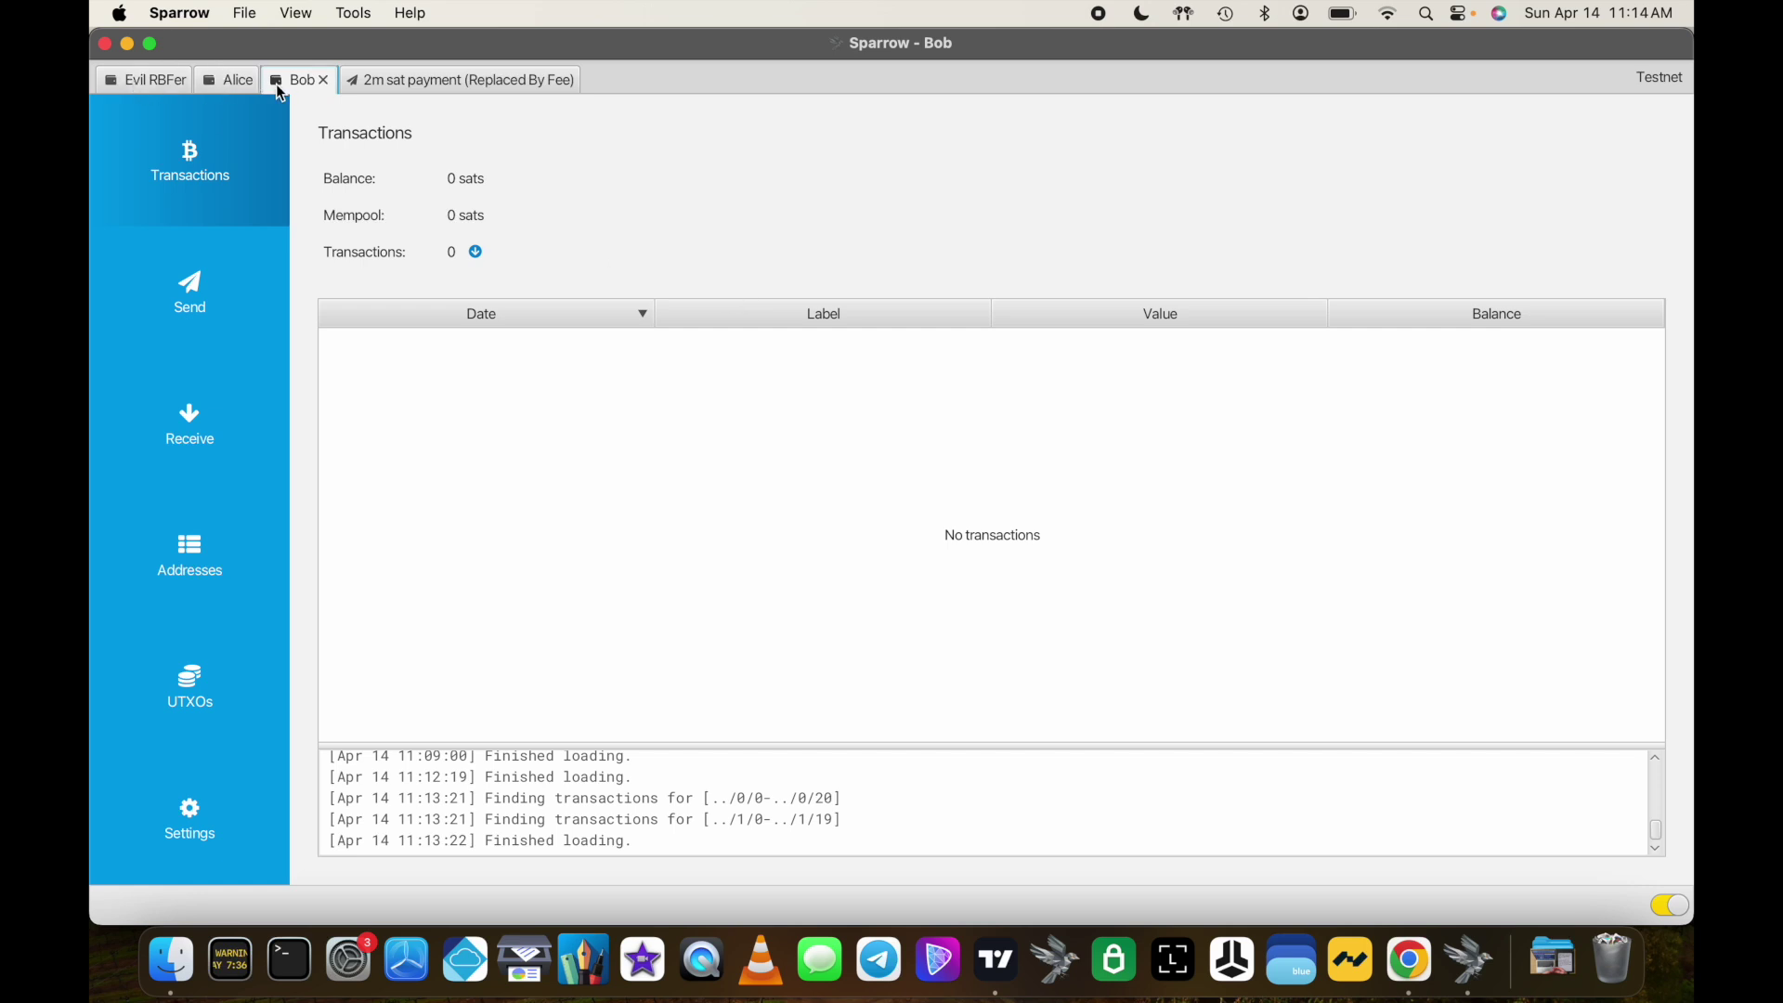
# Step: Compare the transactions in Alice's wallet with the unspent outputs in the Evil RBFer wallet
pyautogui.click(230, 78)
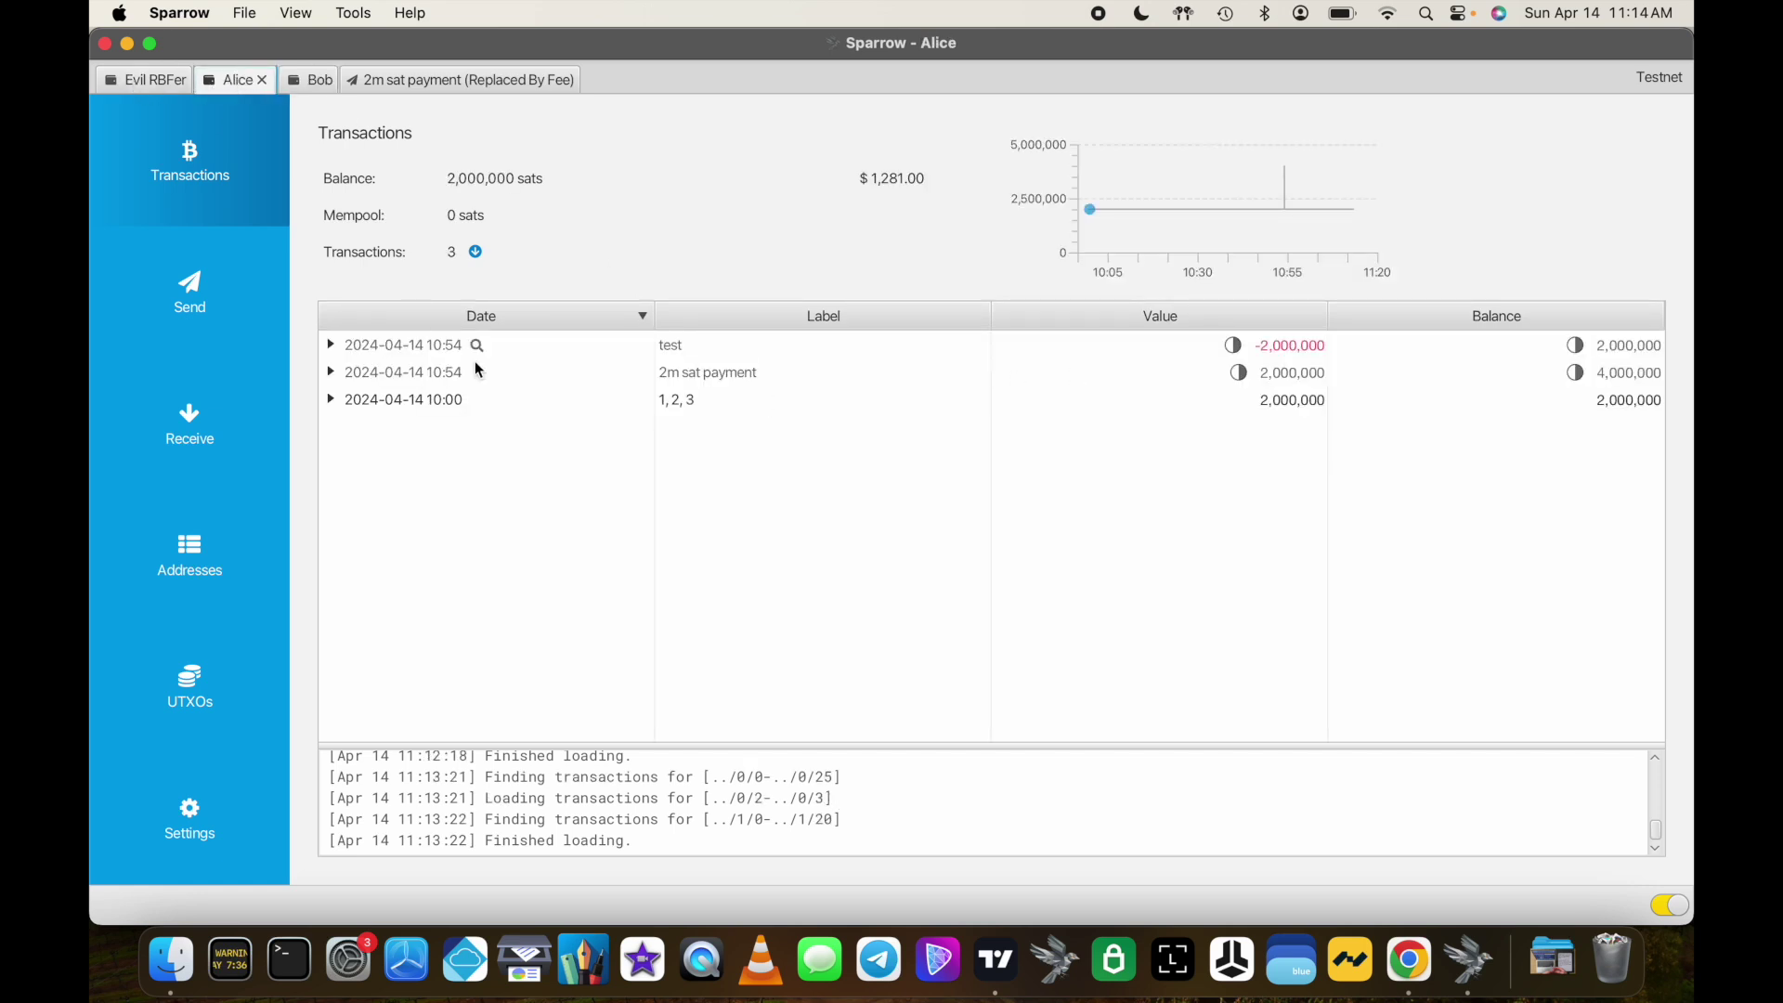
pyautogui.click(165, 81)
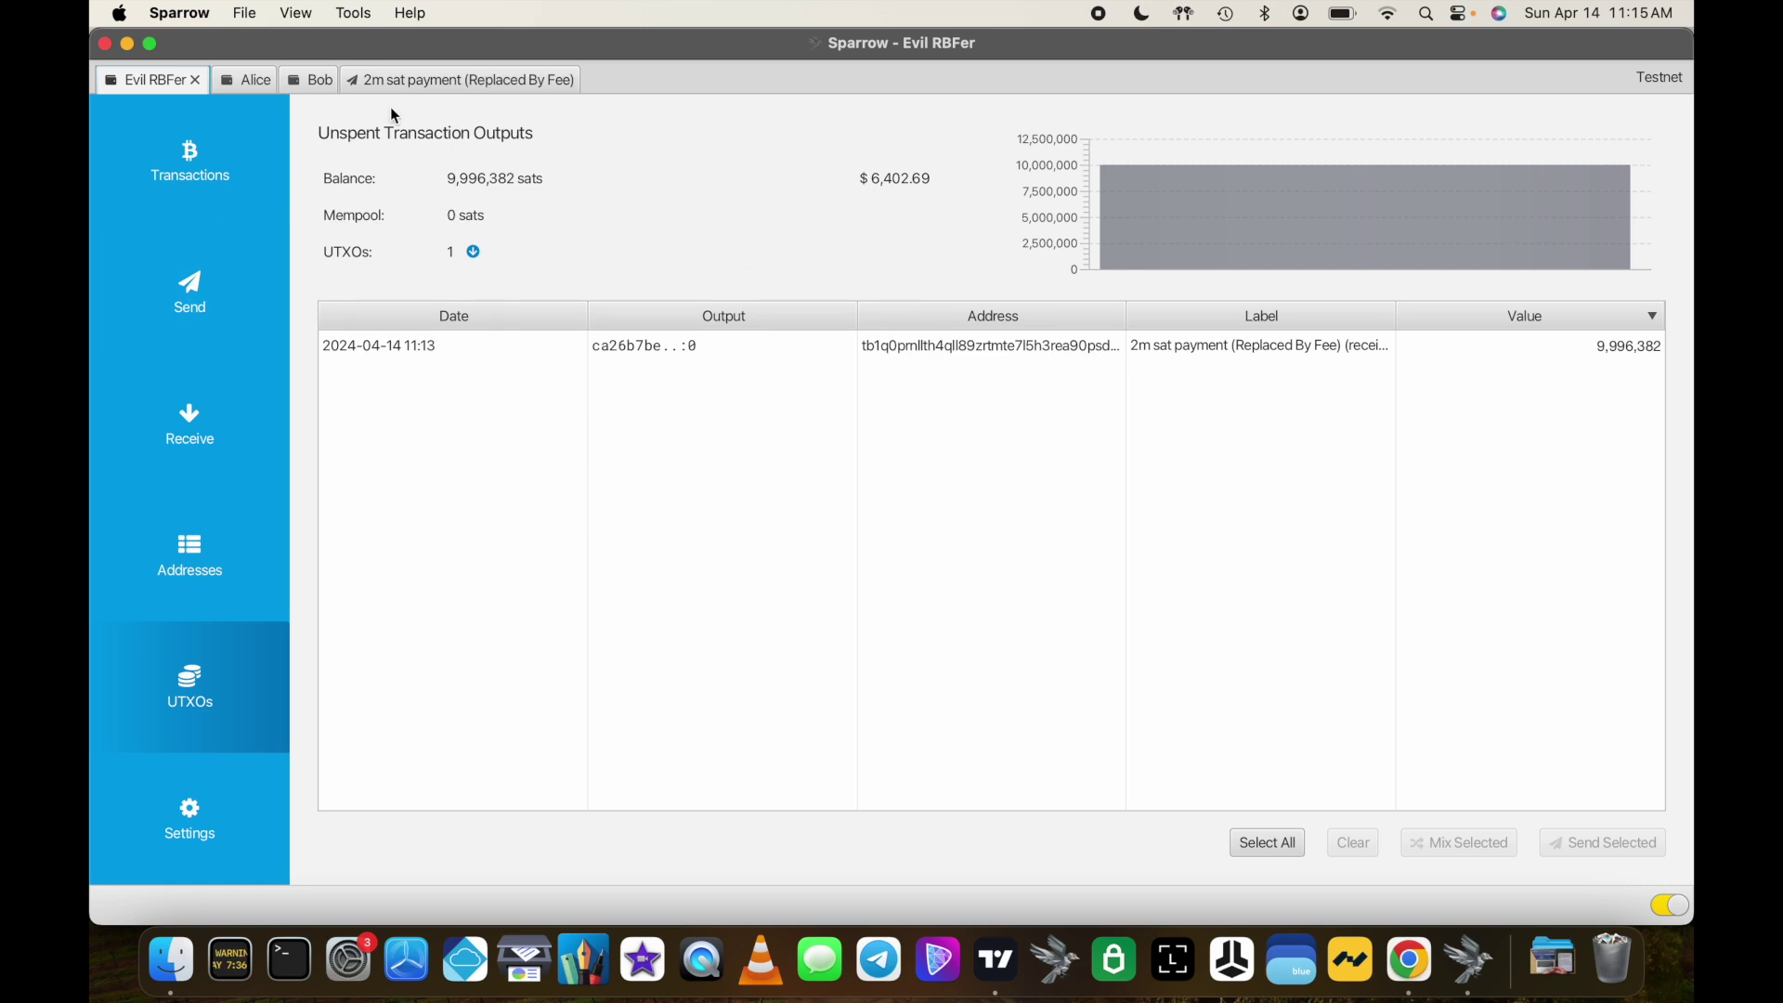
pyautogui.click(245, 81)
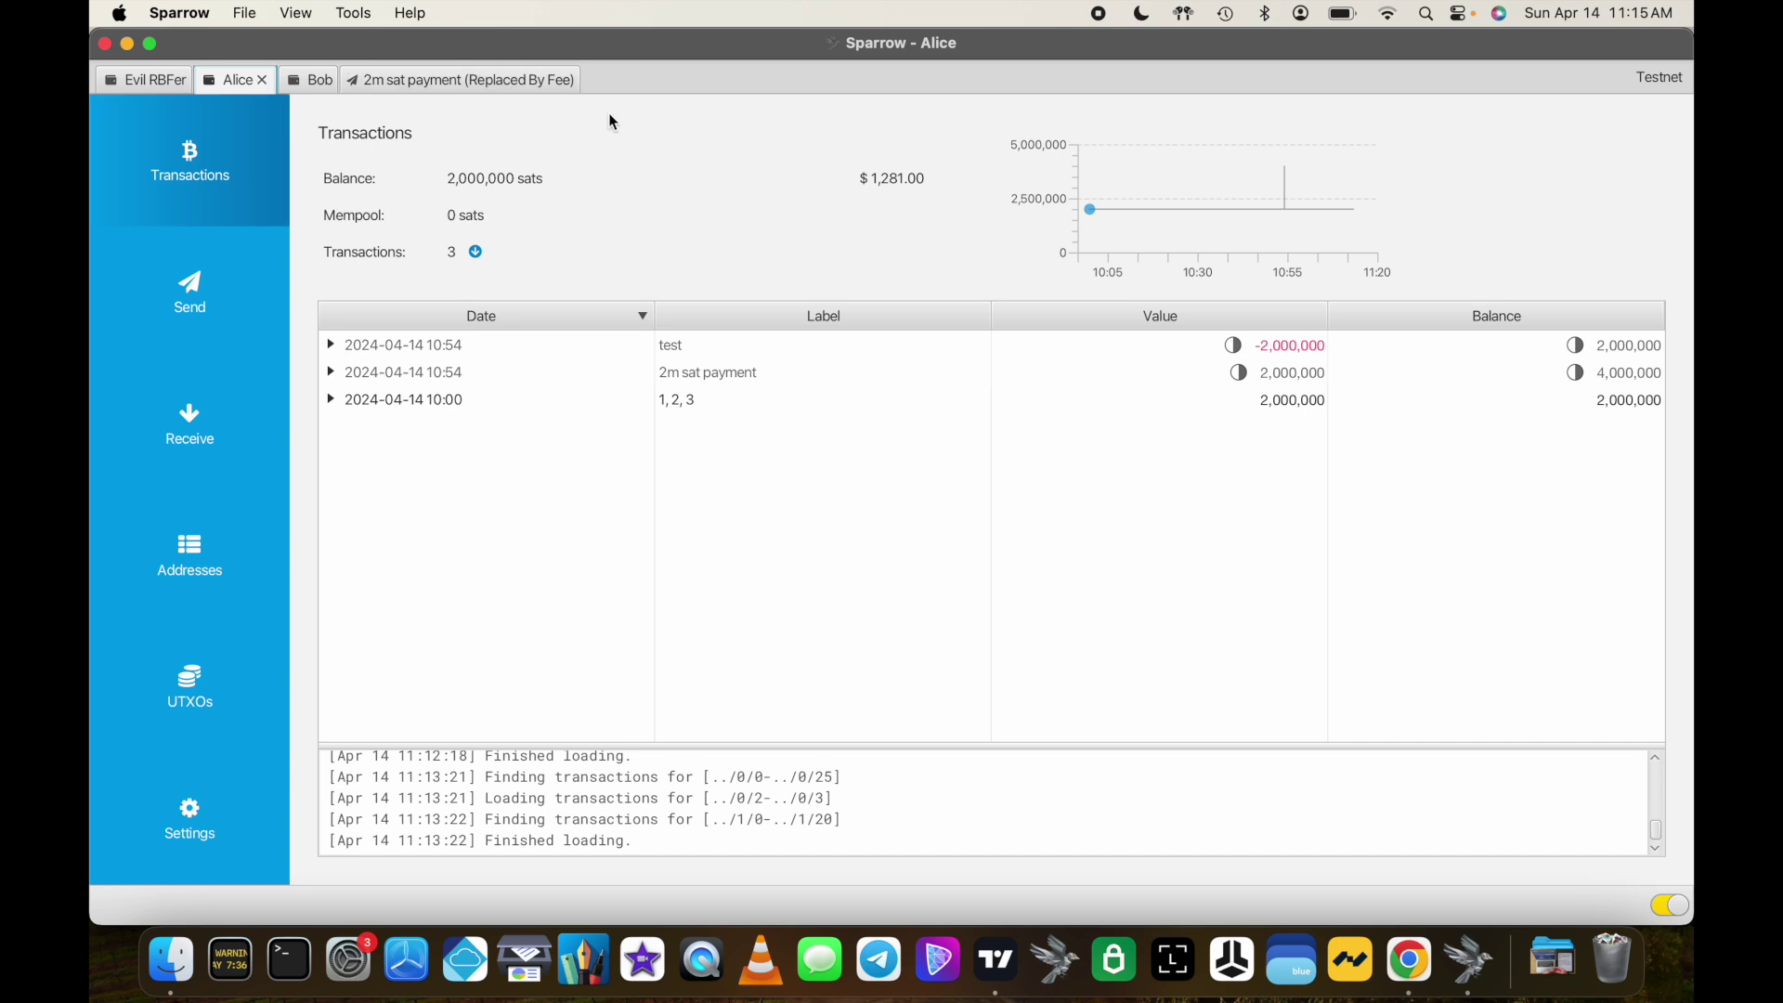
# Step: Review the "2m sat payment (Replaced By Fee)" transaction, close it, and return to the Evil RBFer wallet's unspent outputs
pyautogui.click(520, 84)
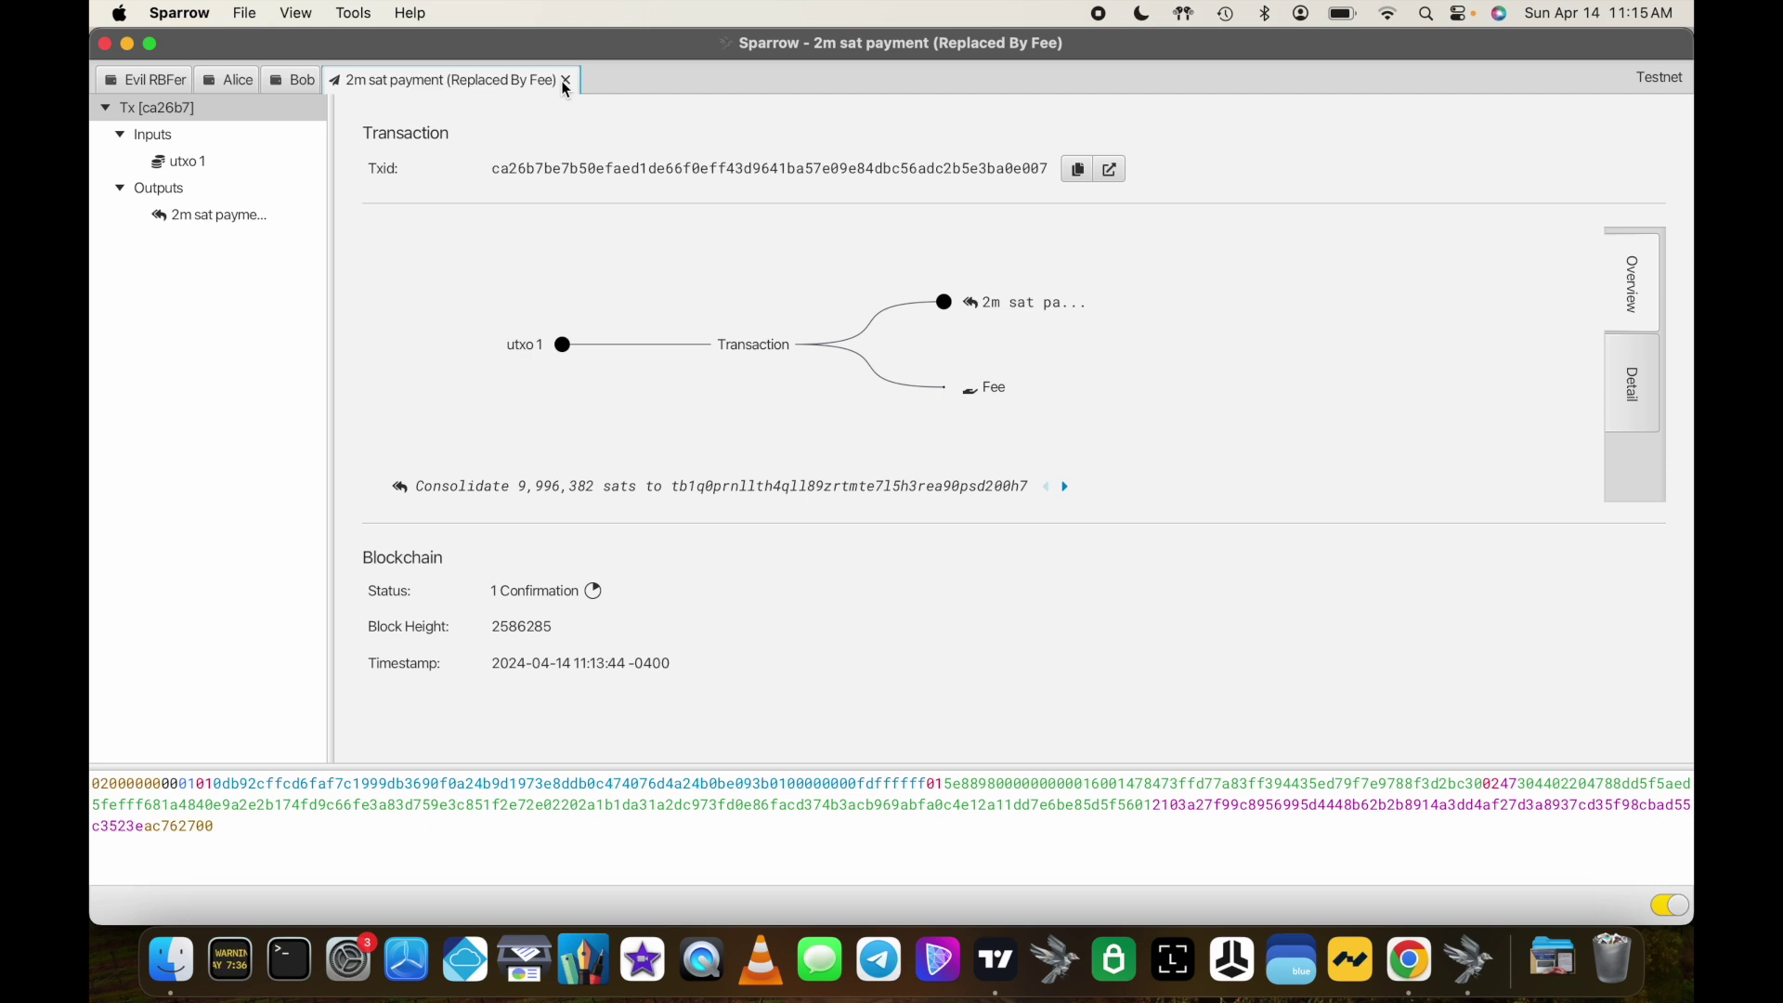
pyautogui.click(564, 82)
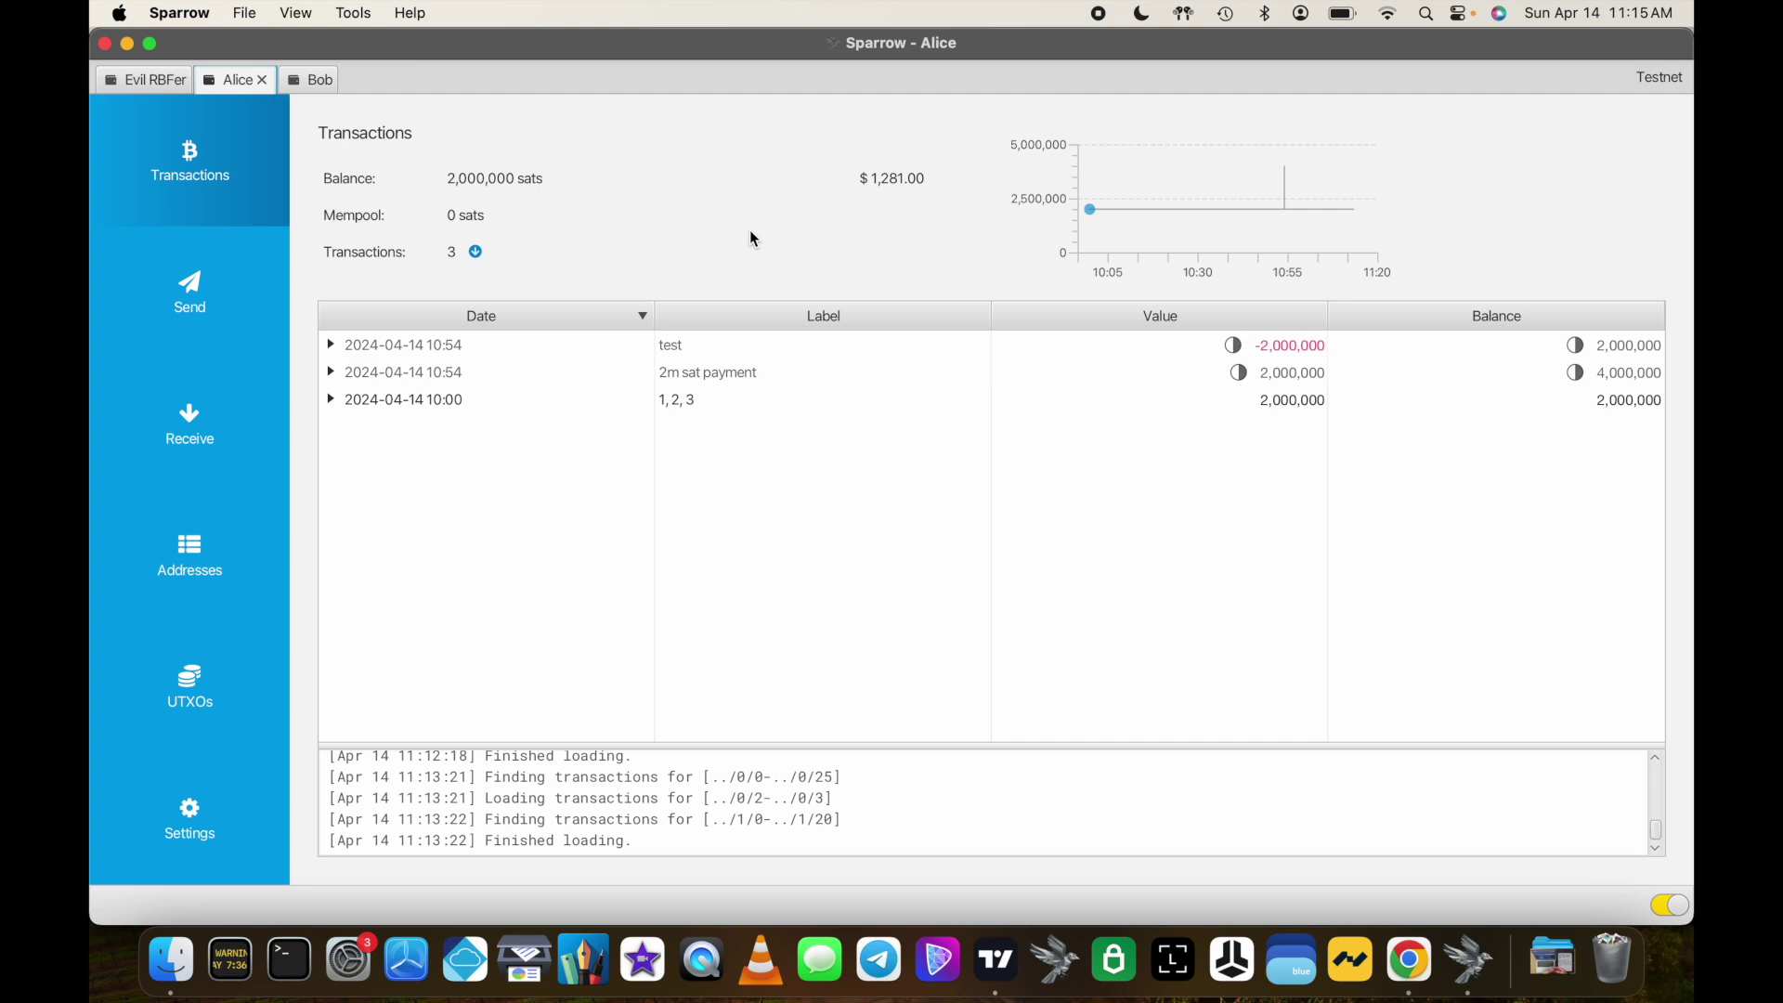
pyautogui.click(153, 80)
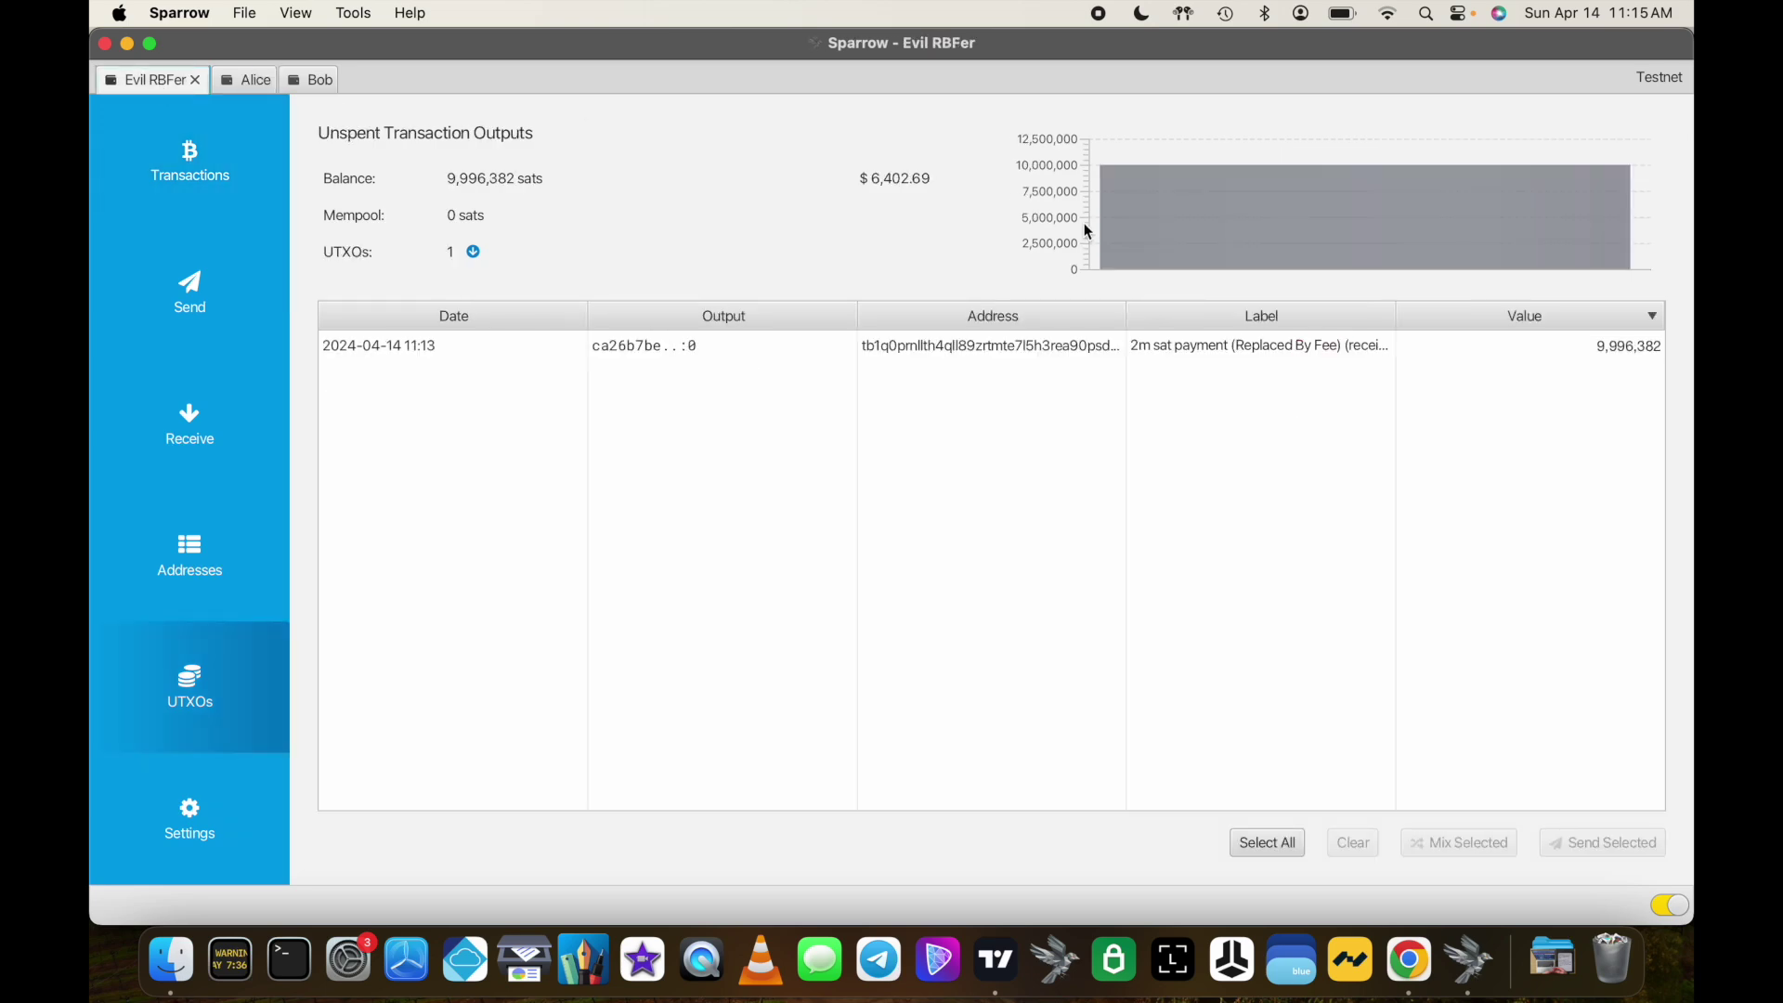